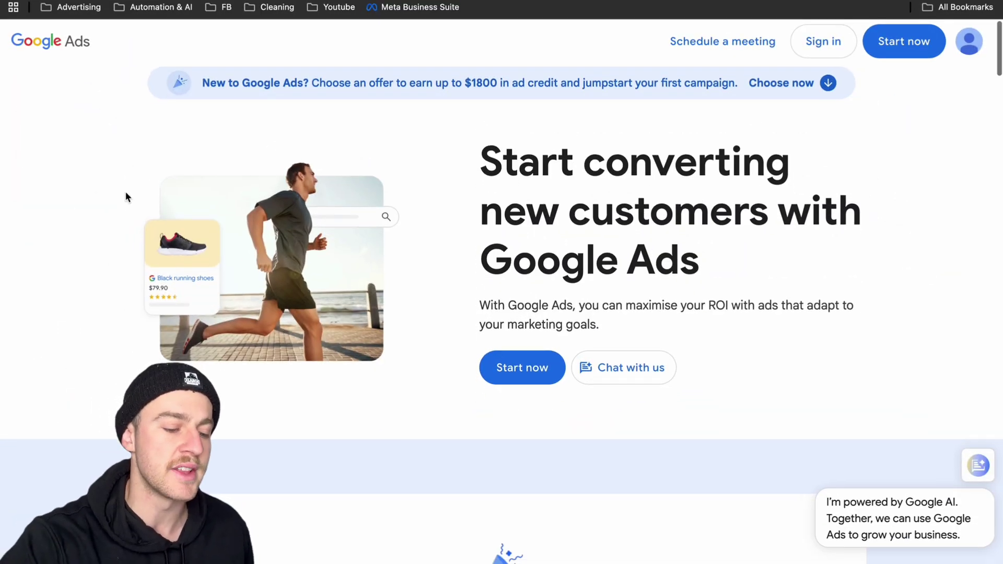
Choose the $1200 ad credit sign-up offer for Google Ads and start from the landing page
scroll(126, 197, "down", 10)
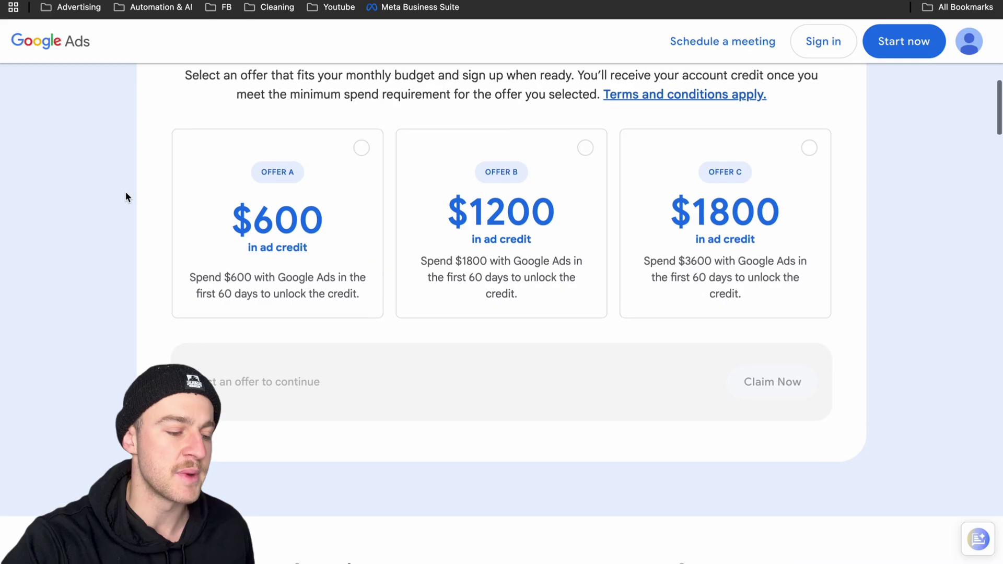
scroll(126, 194, "up", 3)
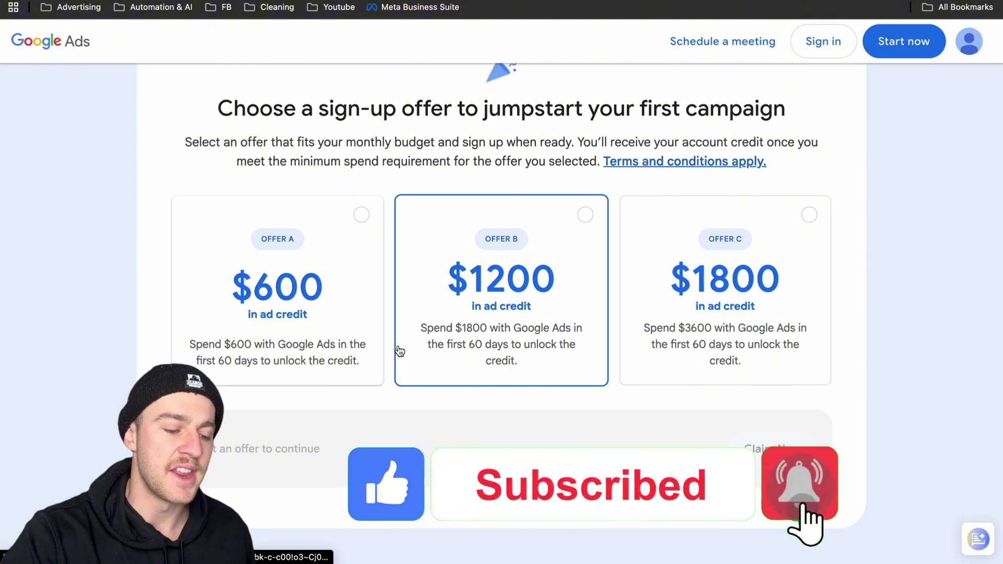
left_click(445, 332)
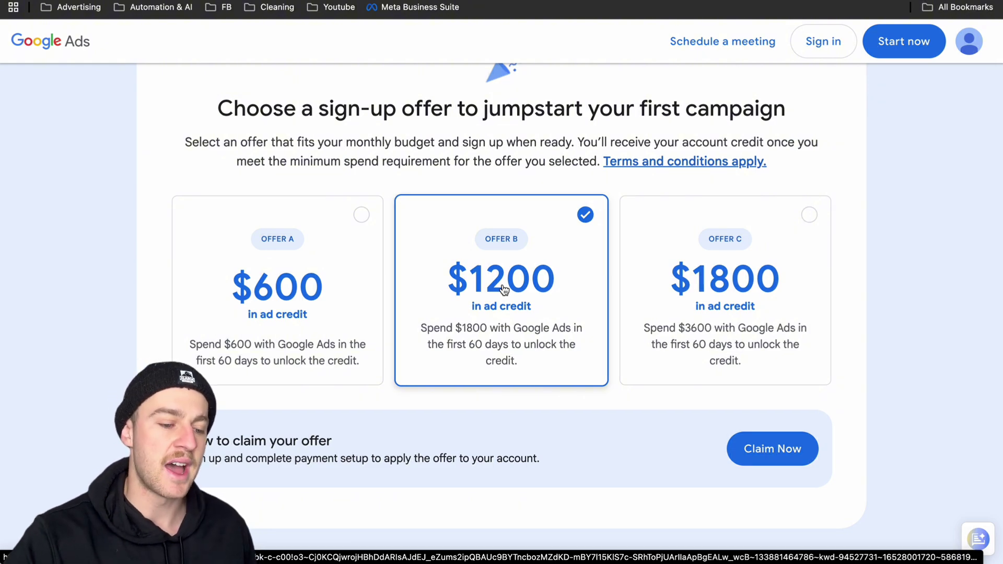
scroll(503, 291, "up", 8)
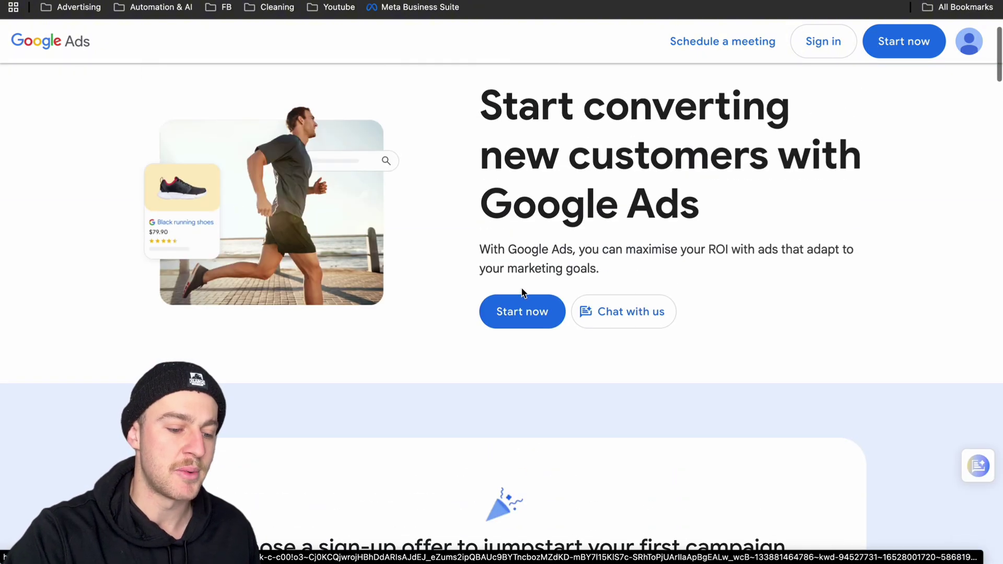
left_click(523, 305)
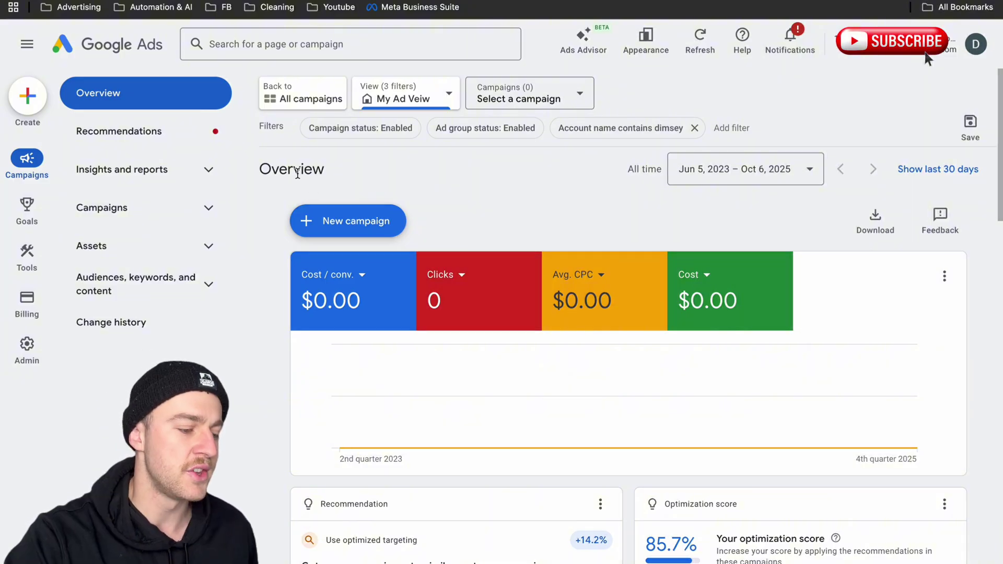
Open Keyword Planner and enter "house cleaner near me" as the seed for discovering new keywords
mouse_move(26, 261)
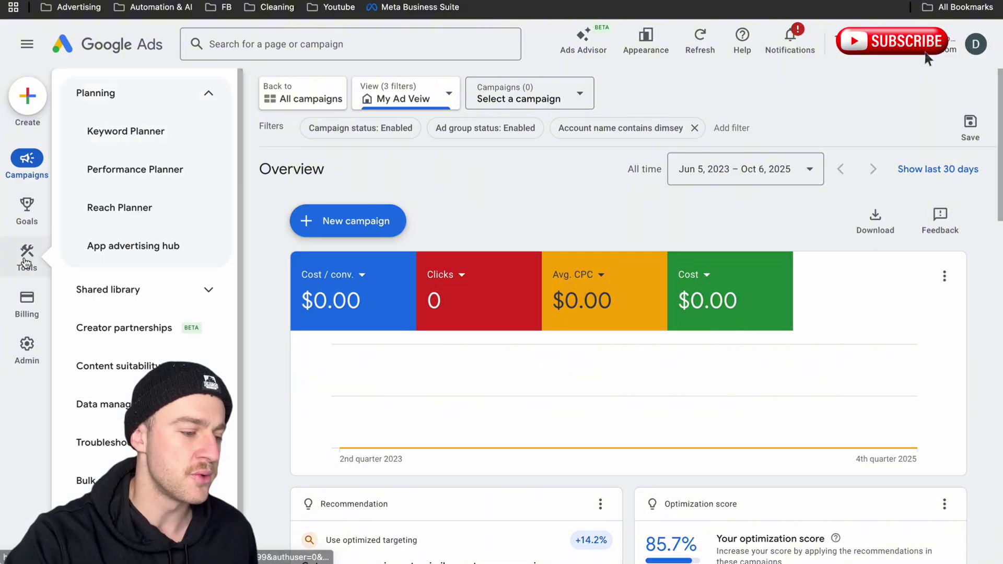
left_click(132, 144)
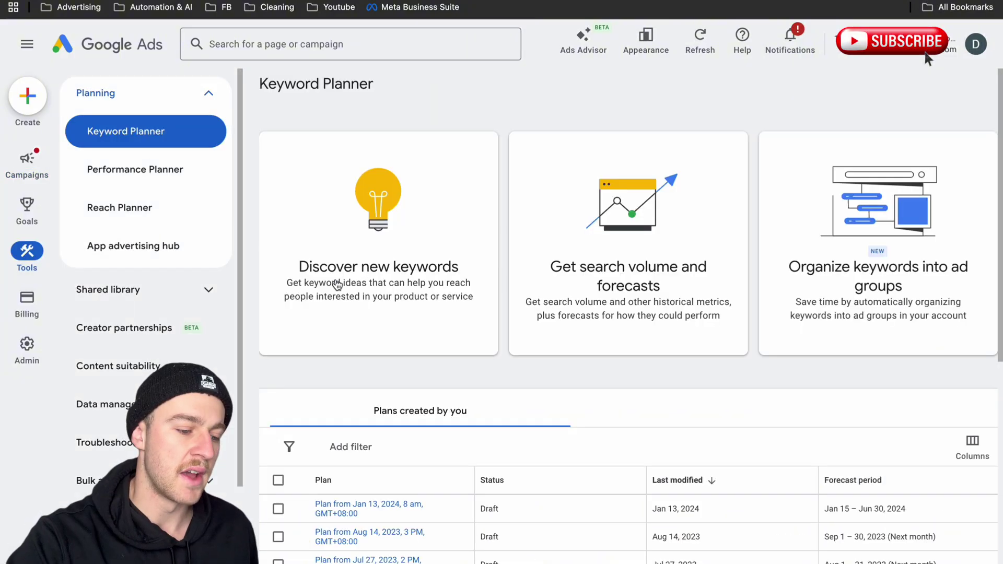
left_click(398, 242)
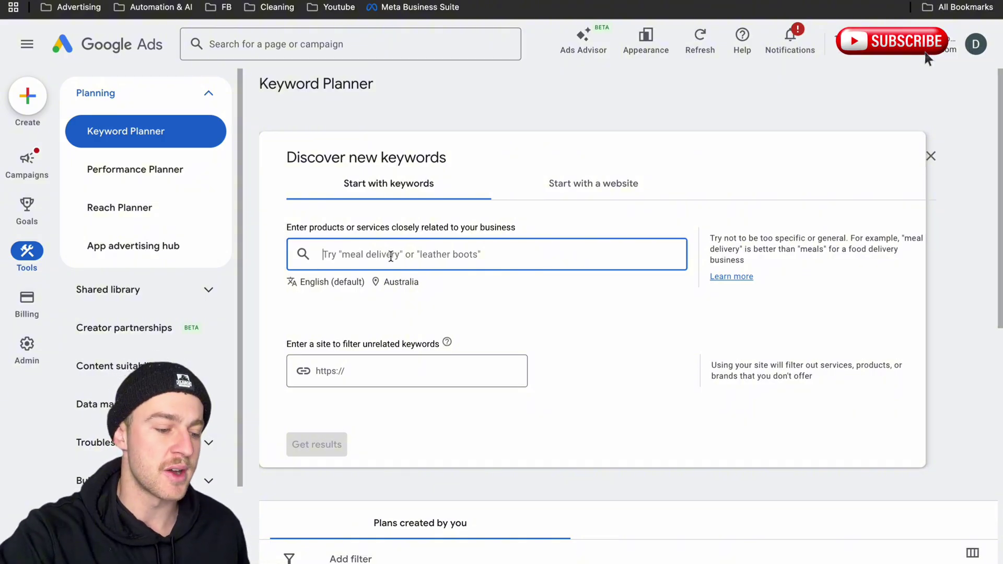
type("house cleaner near me")
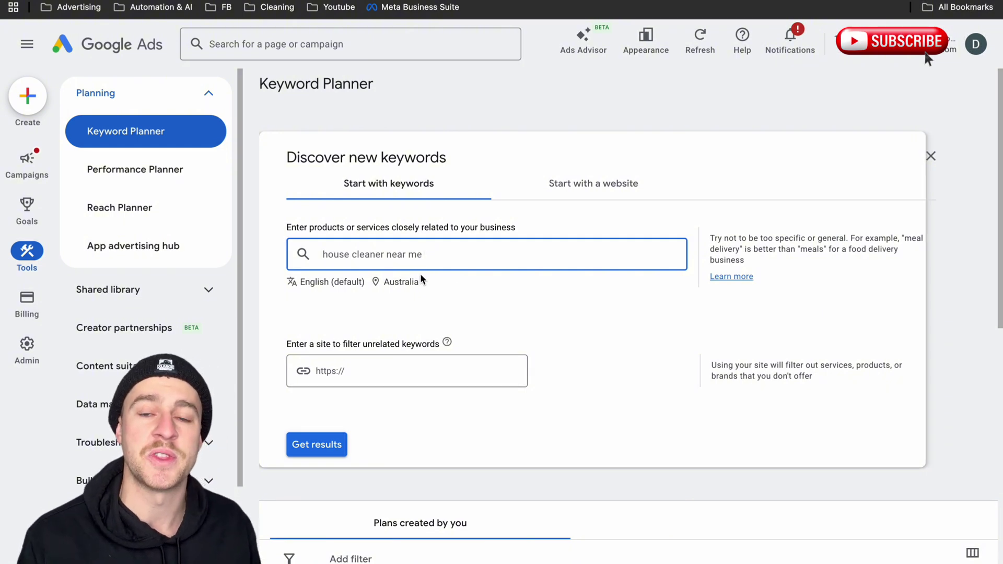
Change the keyword search location to Melbourne, Victoria, Australia, removing the whole country of Australia, and save it
left_click(395, 284)
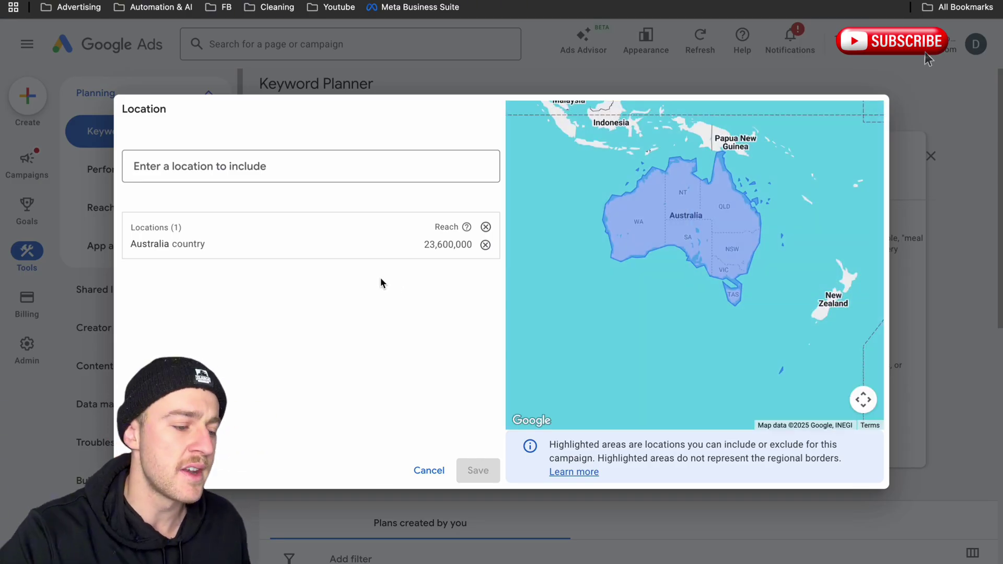
left_click(263, 166)
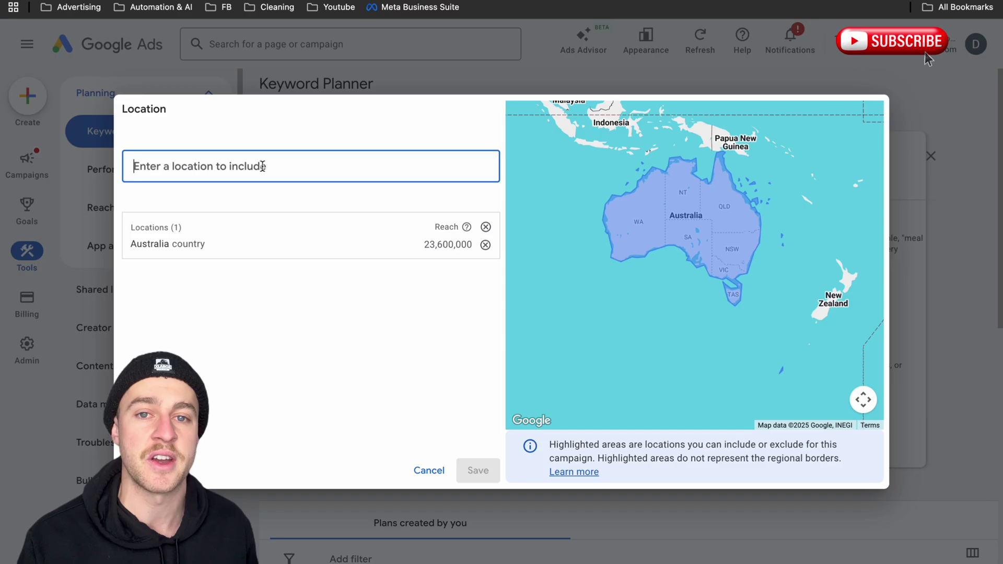
type("melbourn")
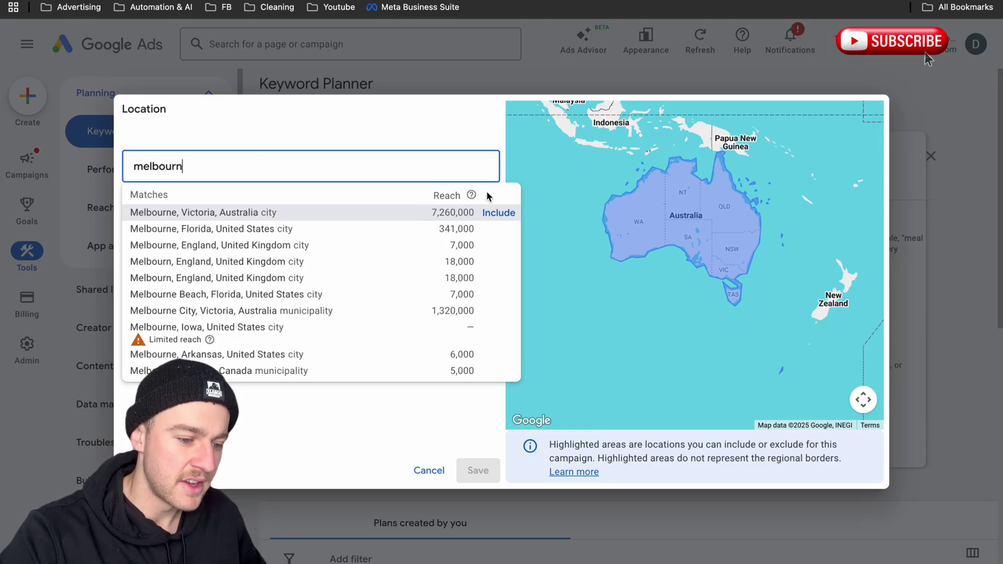
left_click(491, 214)
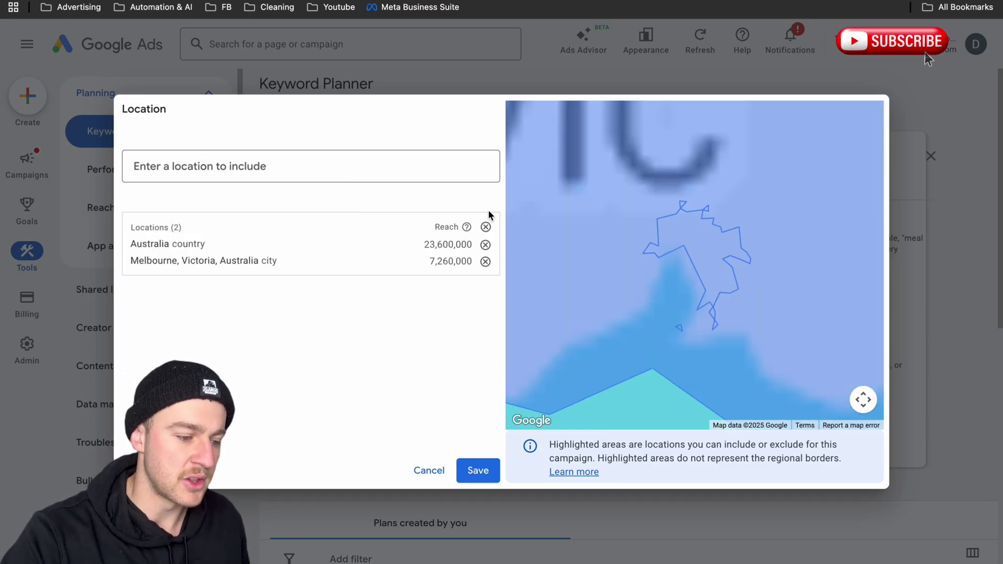
left_click(485, 245)
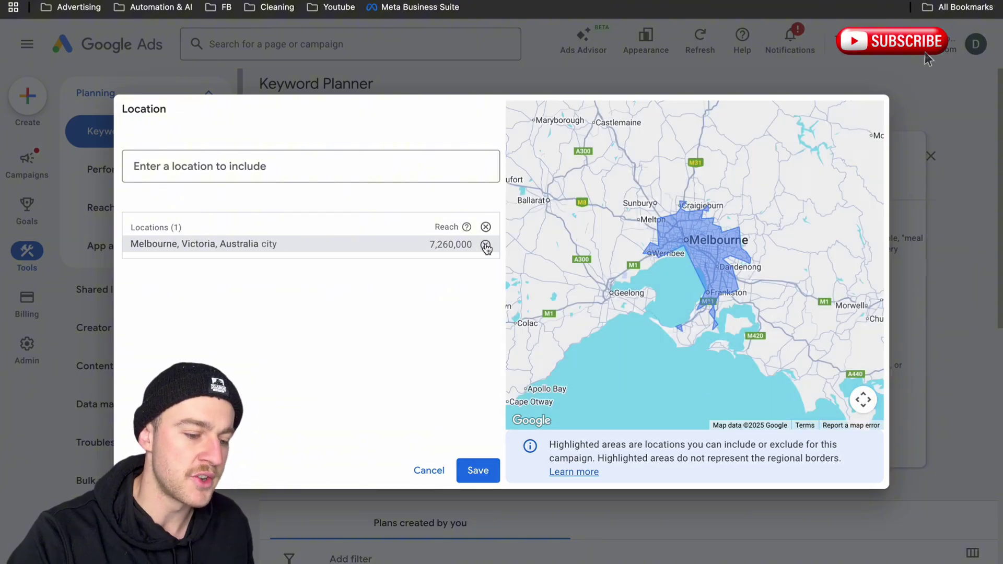
left_click(478, 470)
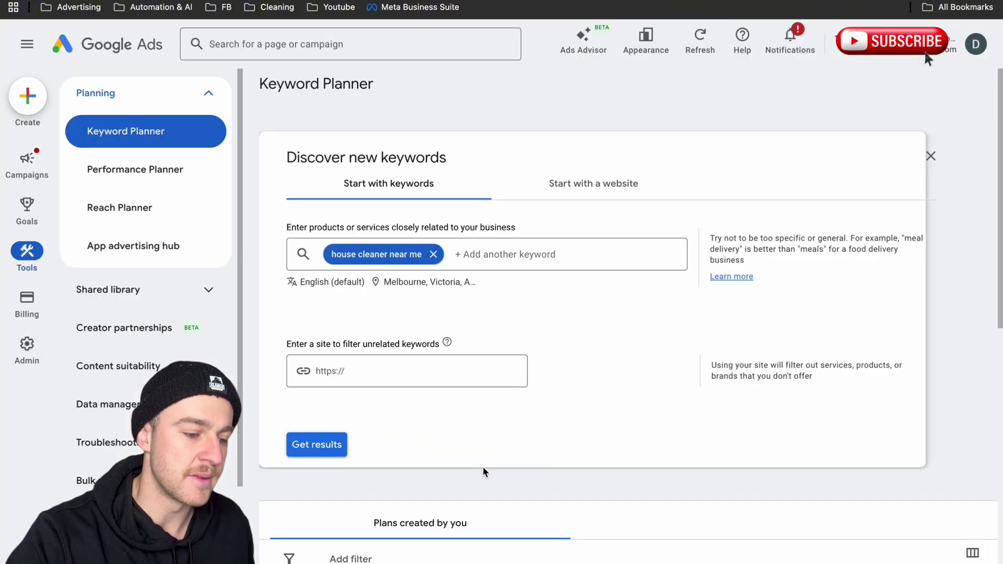
Get the keyword ideas and sort them by average monthly searches, highest first
left_click(322, 444)
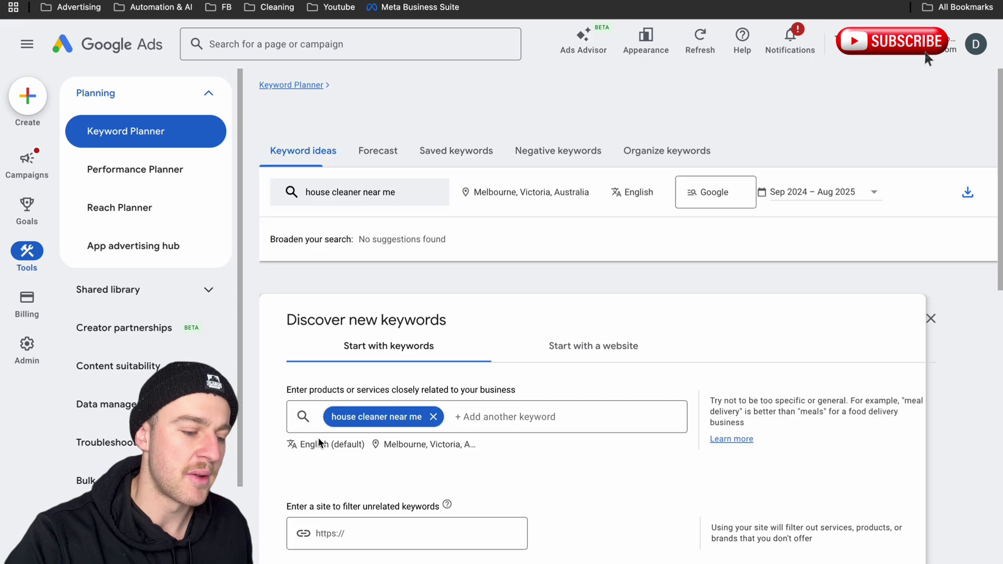
scroll(779, 314, "down", 5)
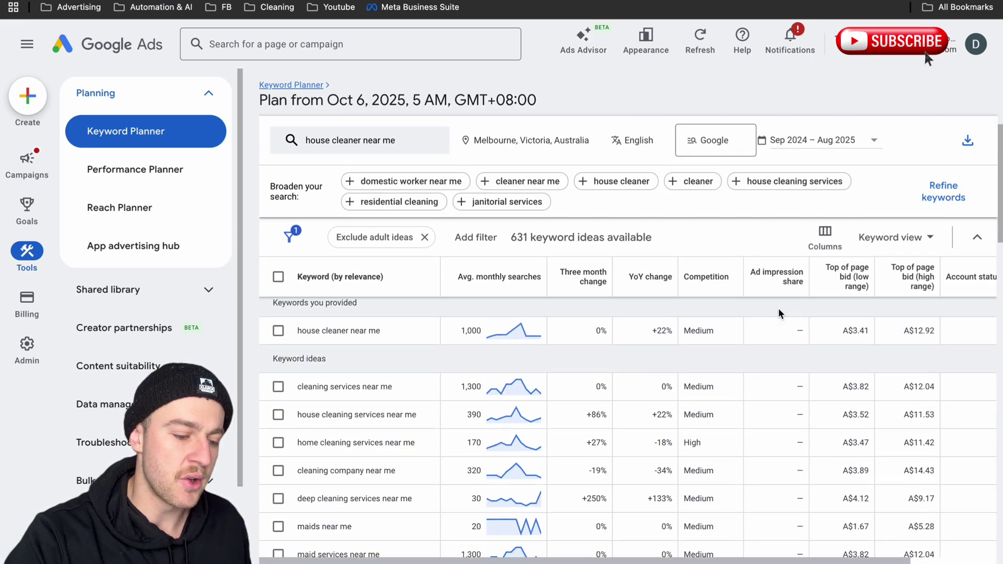
left_click(504, 285)
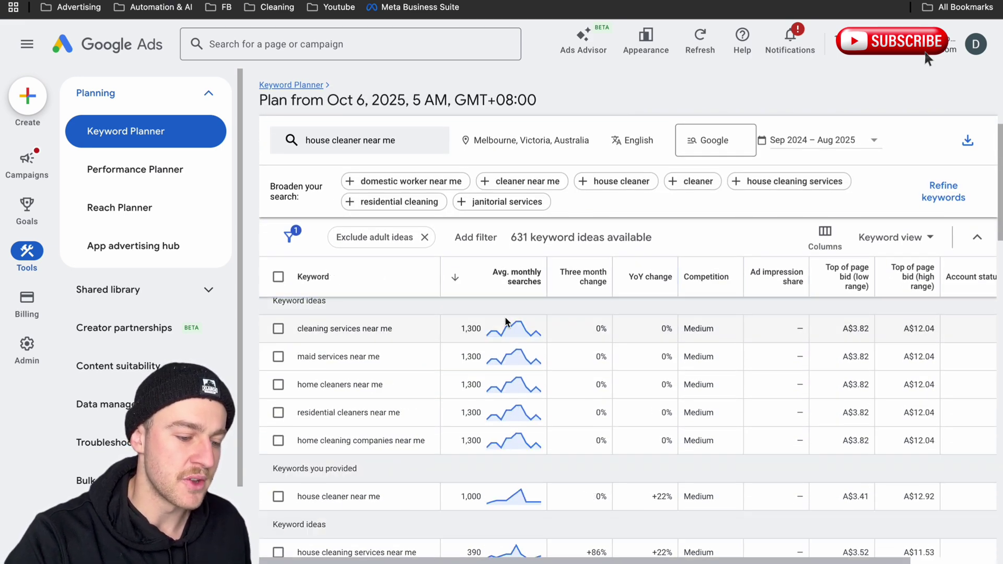
mouse_move(513, 363)
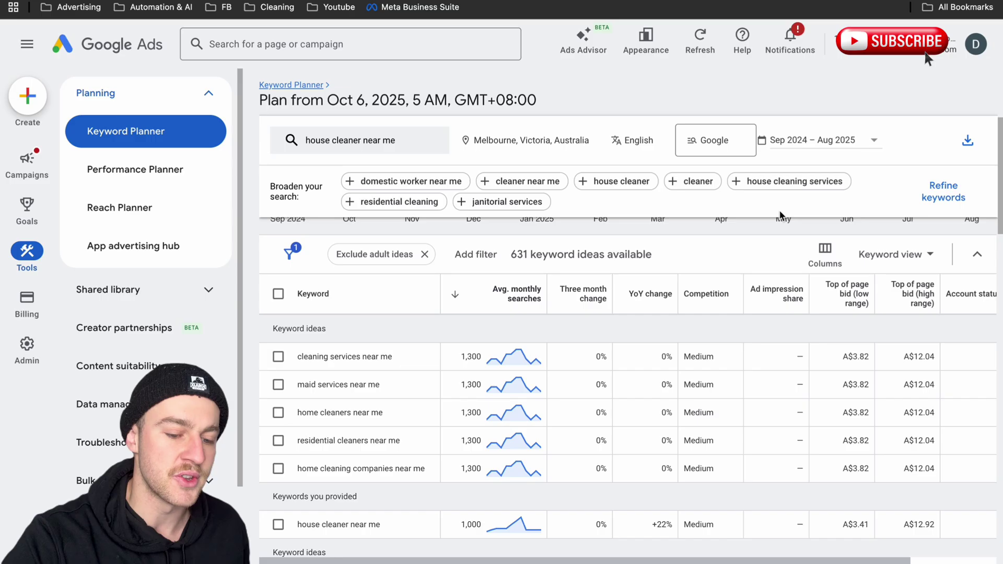
mouse_move(870, 306)
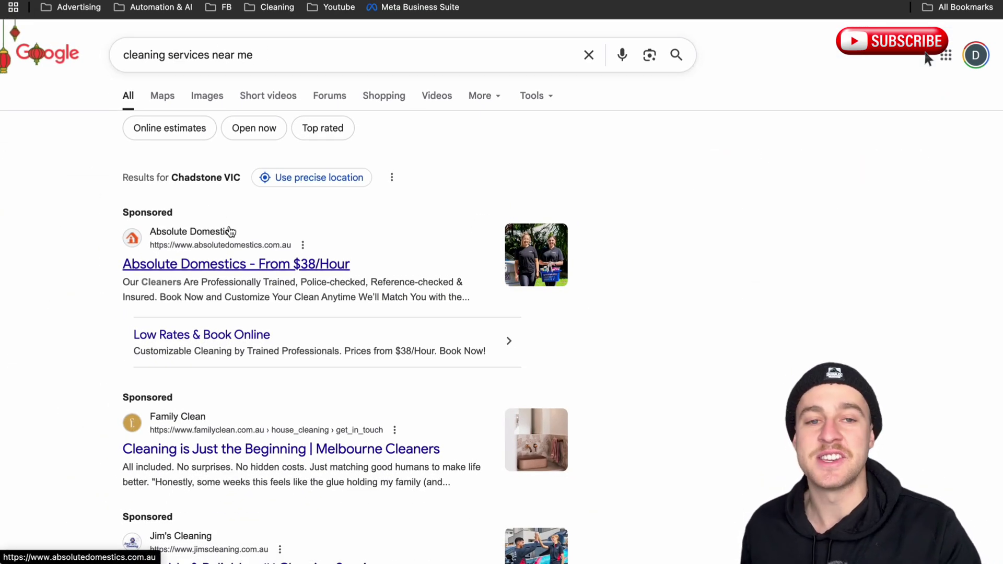
Examine the sponsored competitor ads in the Google search results for "cleaning services near me"
scroll(231, 231, "down", 2)
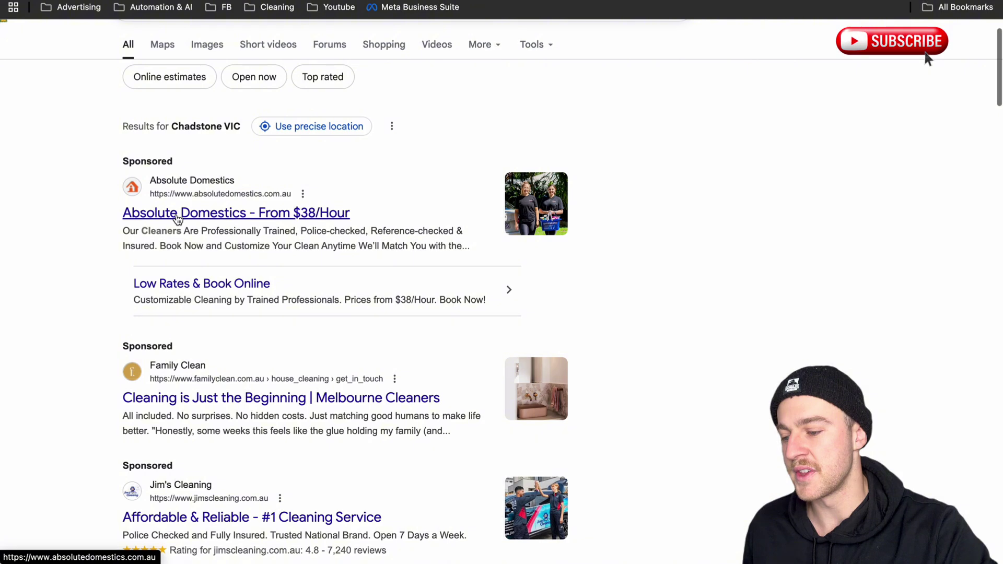
scroll(204, 209, "down", 4)
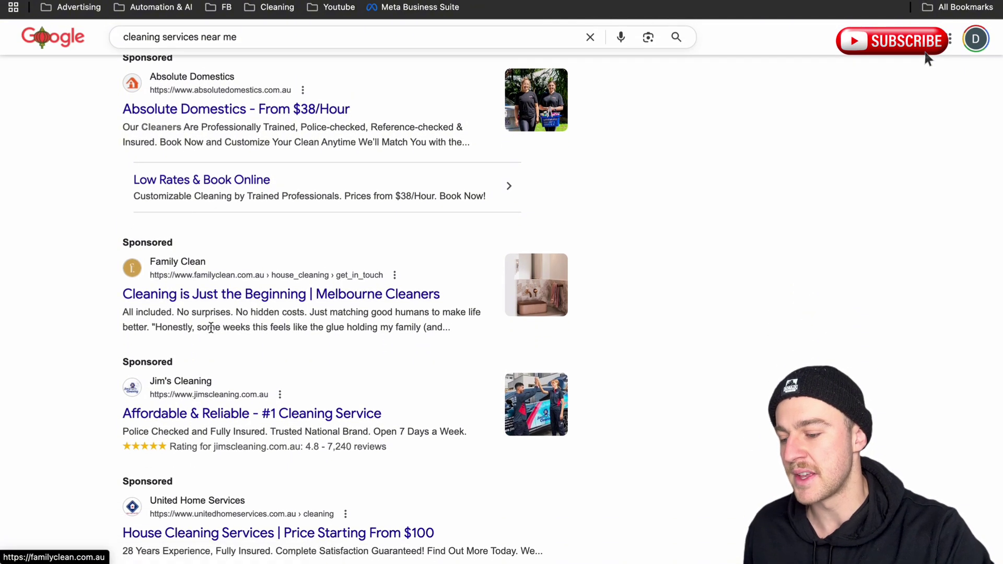
scroll(215, 425, "down", 3)
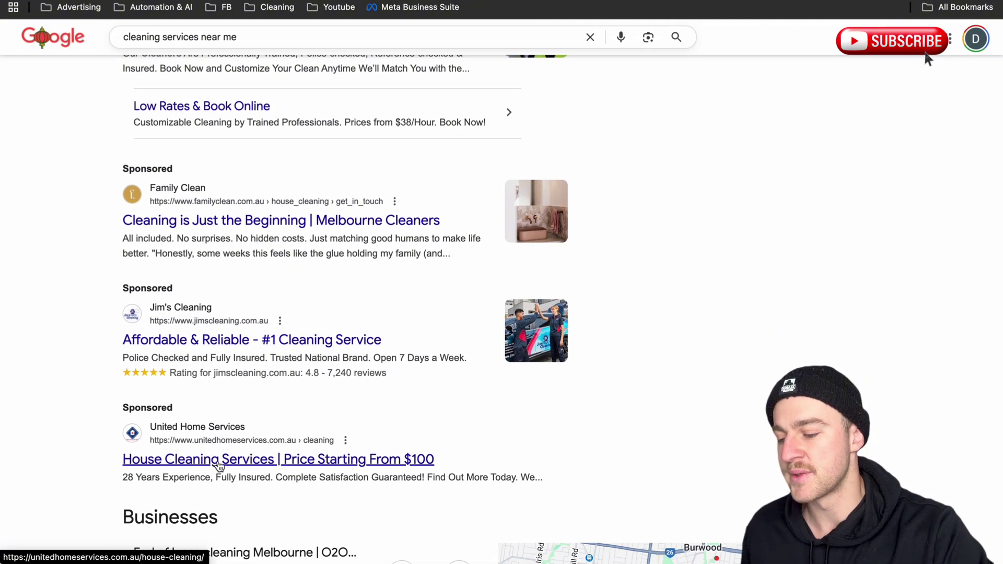
scroll(217, 463, "up", 1)
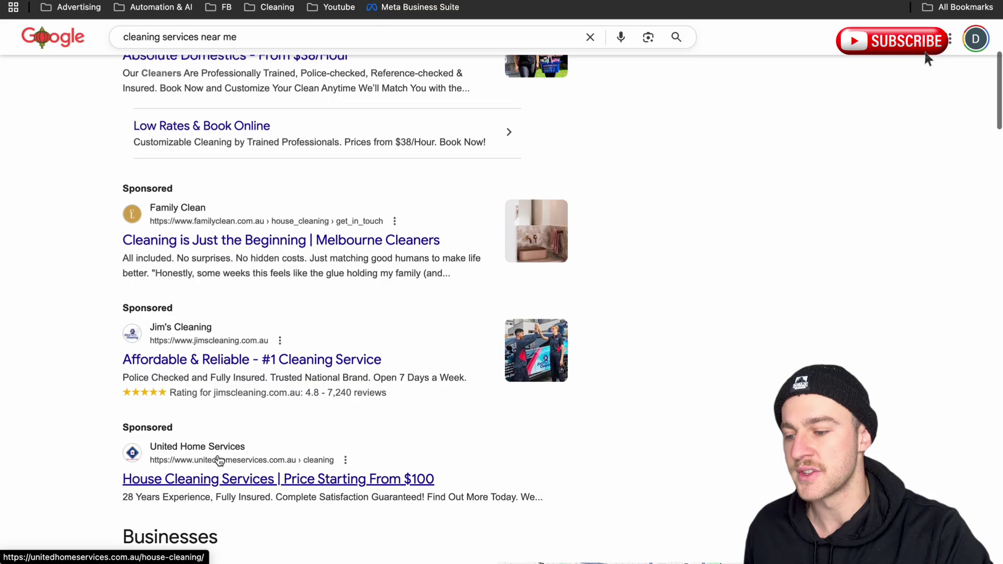
scroll(272, 236, "up", 5)
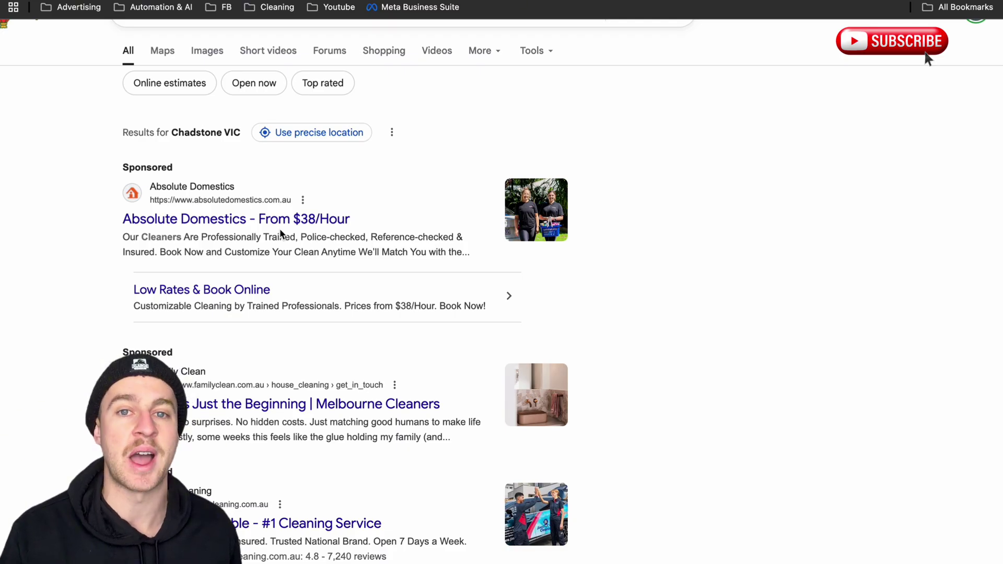
scroll(258, 374, "down", 1)
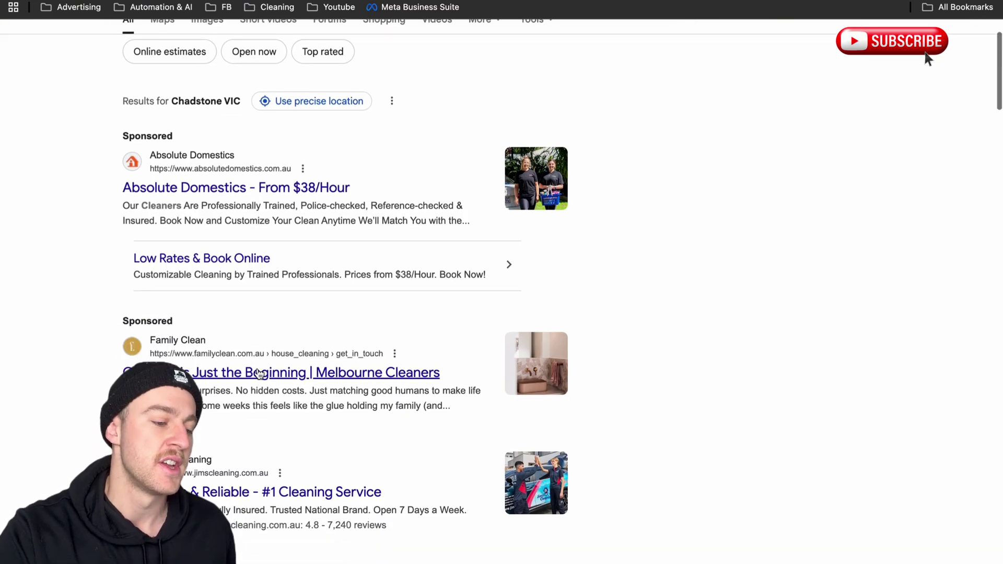
scroll(256, 381, "down", 3)
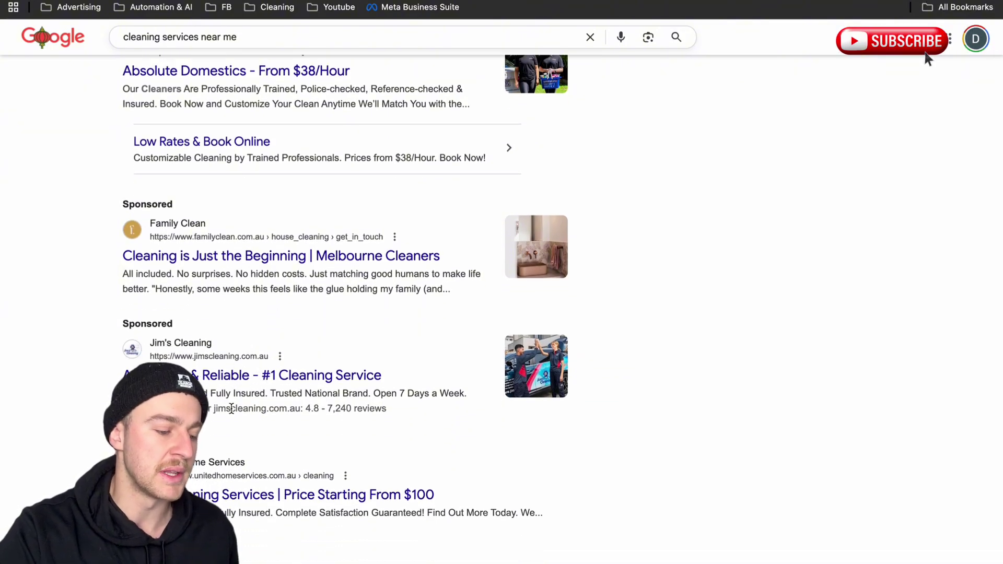
scroll(233, 412, "down", 3)
scroll(230, 408, "up", 4)
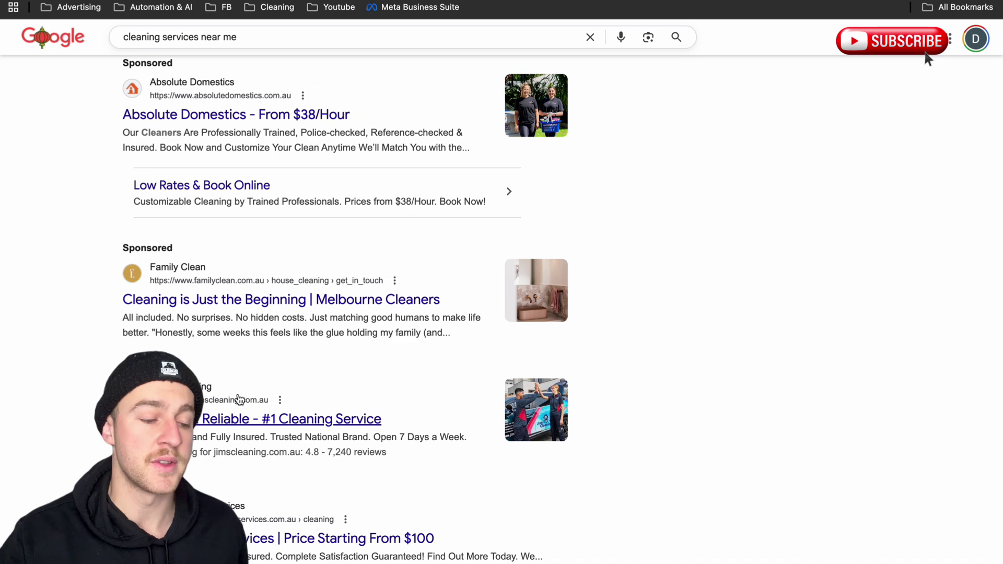
Back in Keyword Planner, select 15 cleaning keywords from "cleaning services near me" down the sorted list and copy them
key("ctrl+Tab")
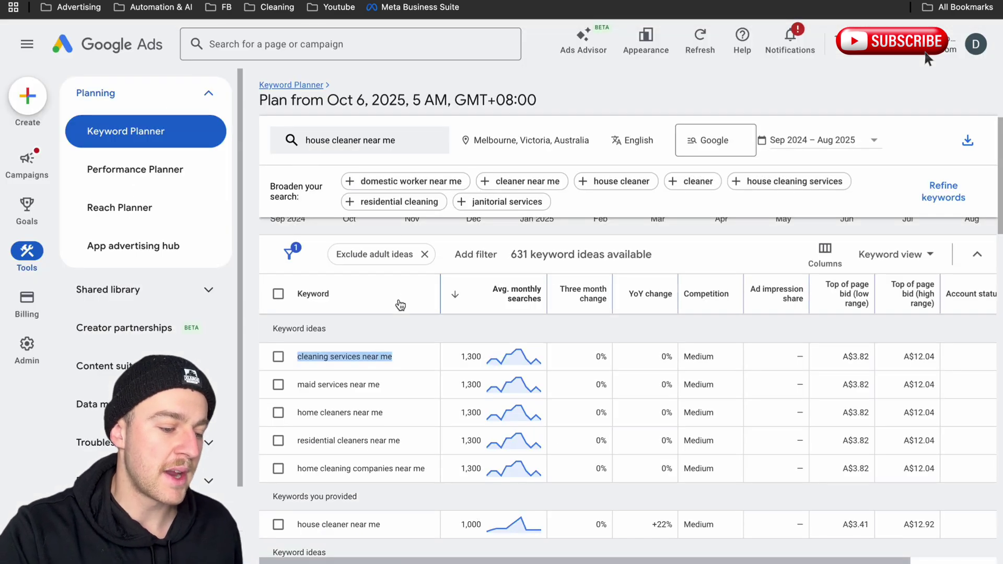
left_click(276, 356)
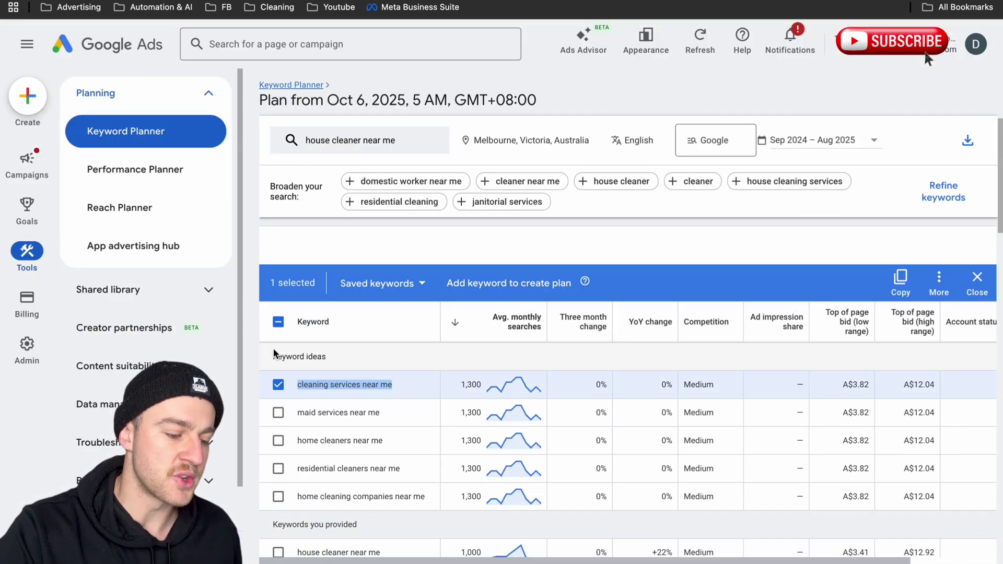
left_click(278, 374)
left_click(278, 402)
left_click(279, 432)
left_click(278, 458)
scroll(278, 455, "down", 2)
left_click(278, 455)
left_click(278, 454)
scroll(278, 454, "down", 1)
scroll(278, 455, "down", 1)
left_click(278, 411)
left_click(279, 440)
left_click(278, 465, "shift")
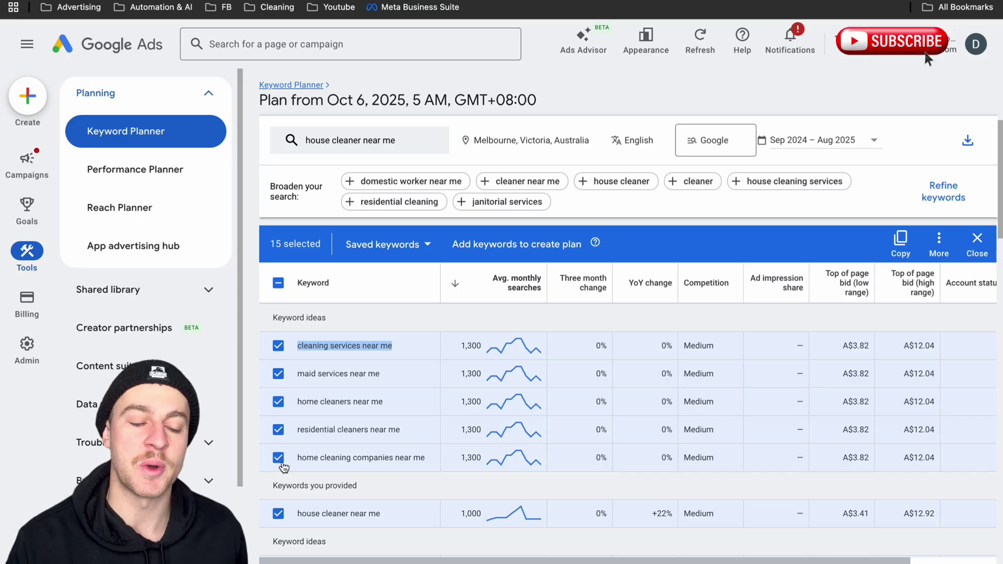
left_click(899, 243)
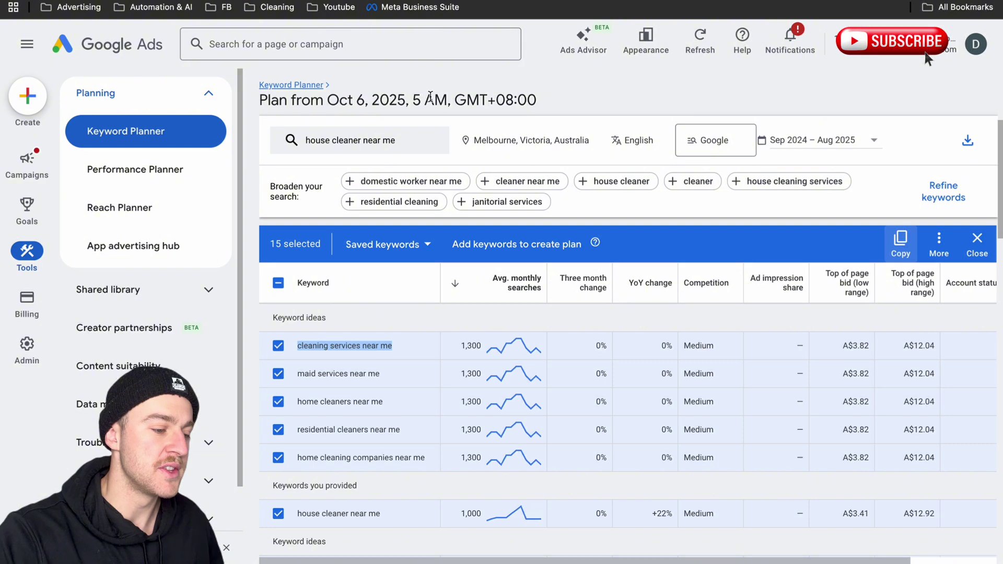
Go to the campaigns overview and start creating a new campaign
mouse_move(28, 153)
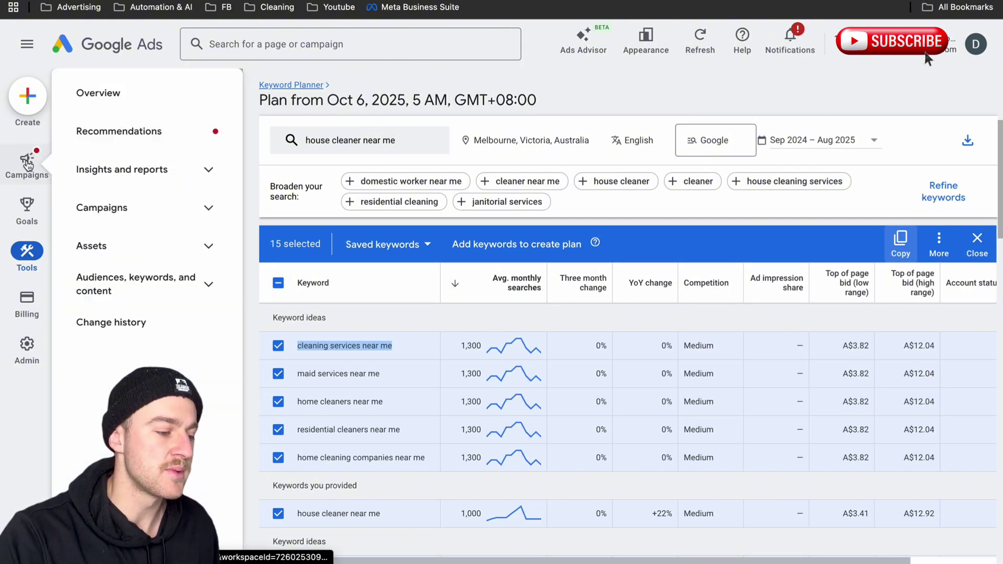
left_click(26, 166)
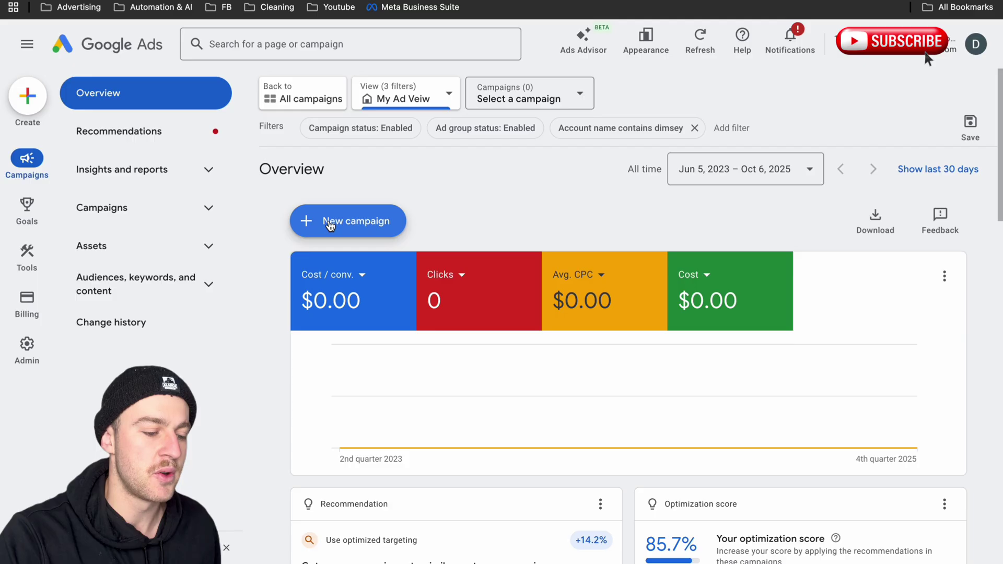
left_click(330, 222)
left_click(340, 226)
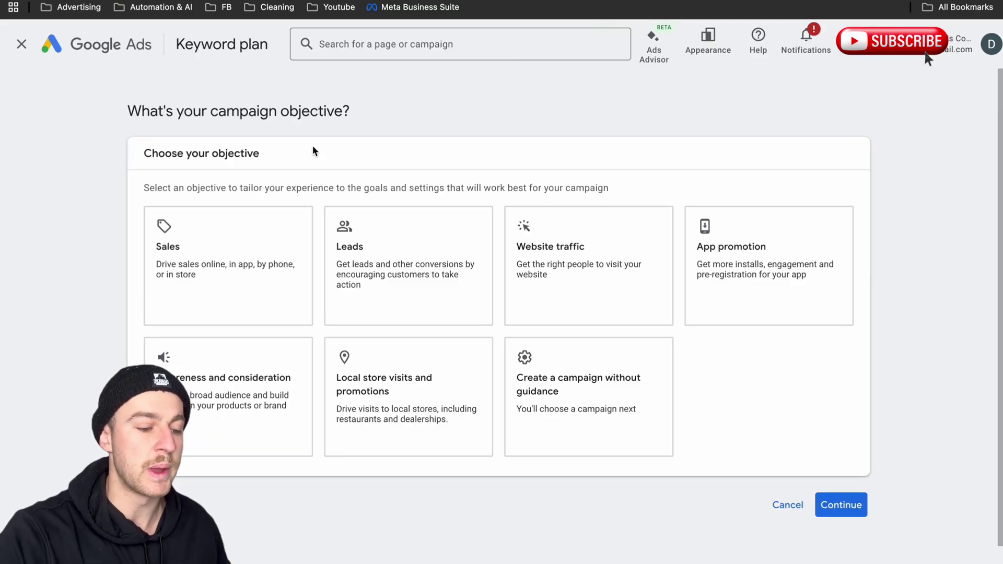
Choose Leads as the campaign objective and review its conversion goals
left_click(350, 258)
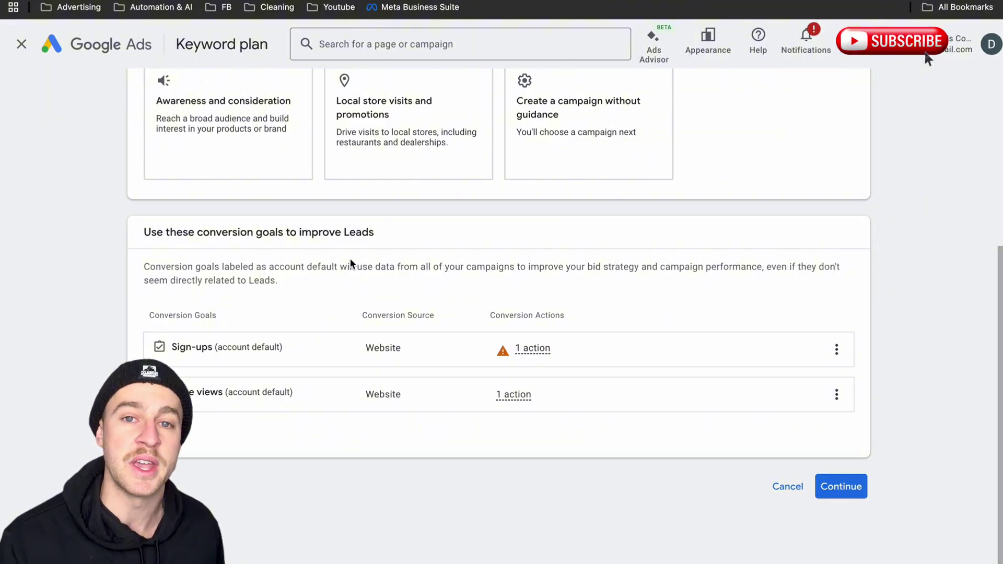
scroll(351, 262, "up", 3)
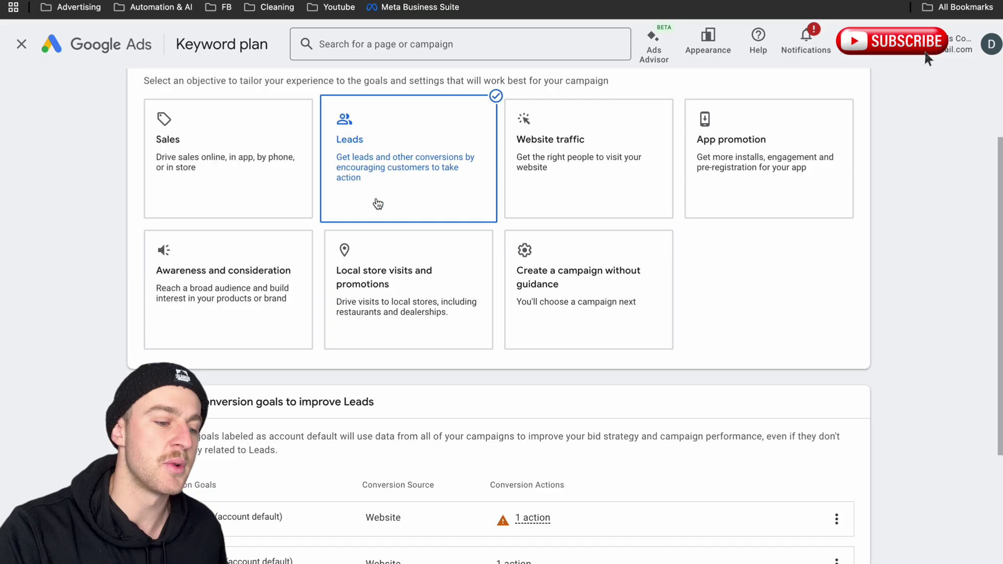
scroll(388, 191, "up", 1)
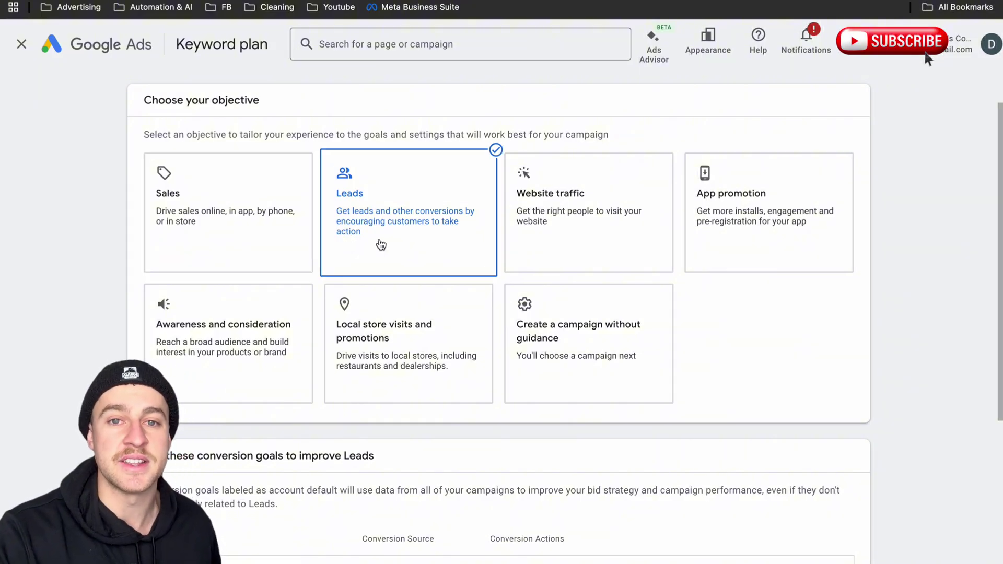
scroll(381, 244, "down", 1)
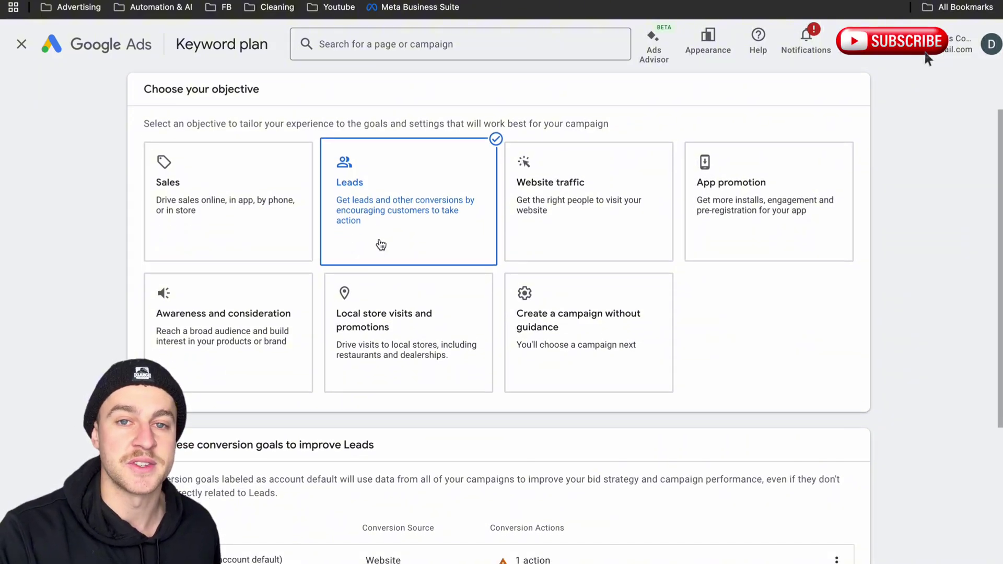
scroll(381, 244, "down", 5)
left_click_drag(382, 235, 286, 232)
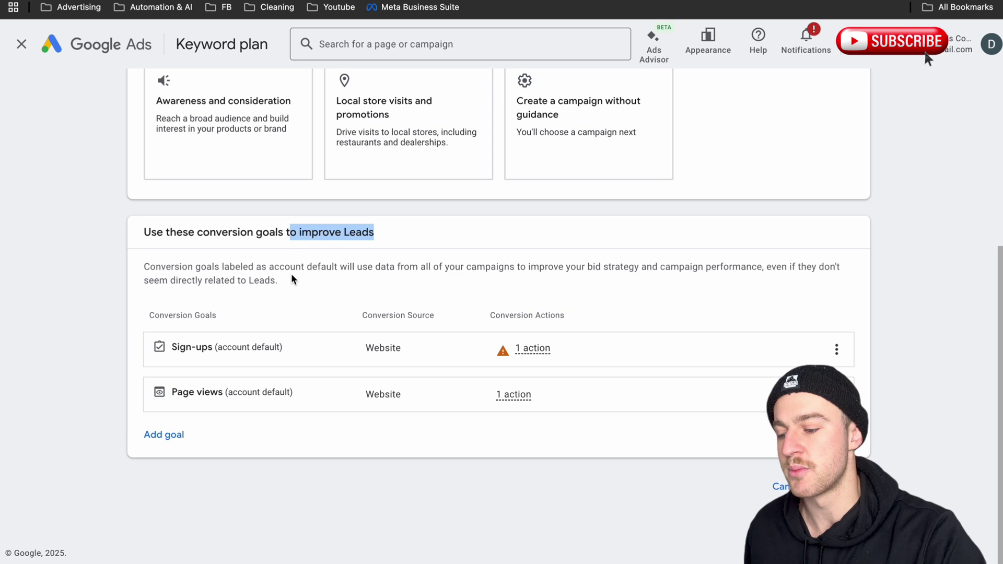
left_click(288, 279)
Add phone call leads to the campaign's conversion goals
left_click(178, 434)
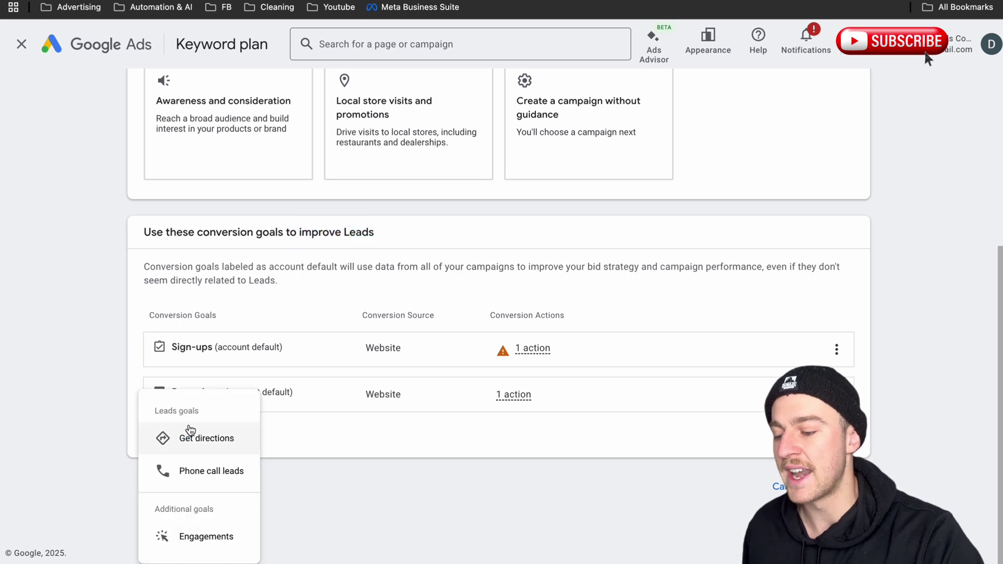
left_click(200, 474)
left_click(172, 466)
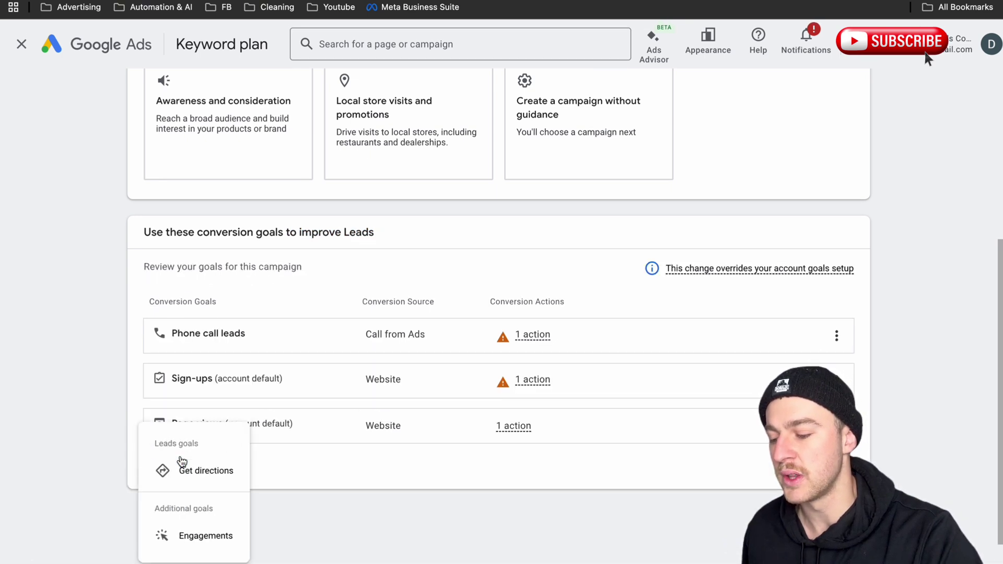
scroll(204, 508, "down", 1)
left_click(331, 477)
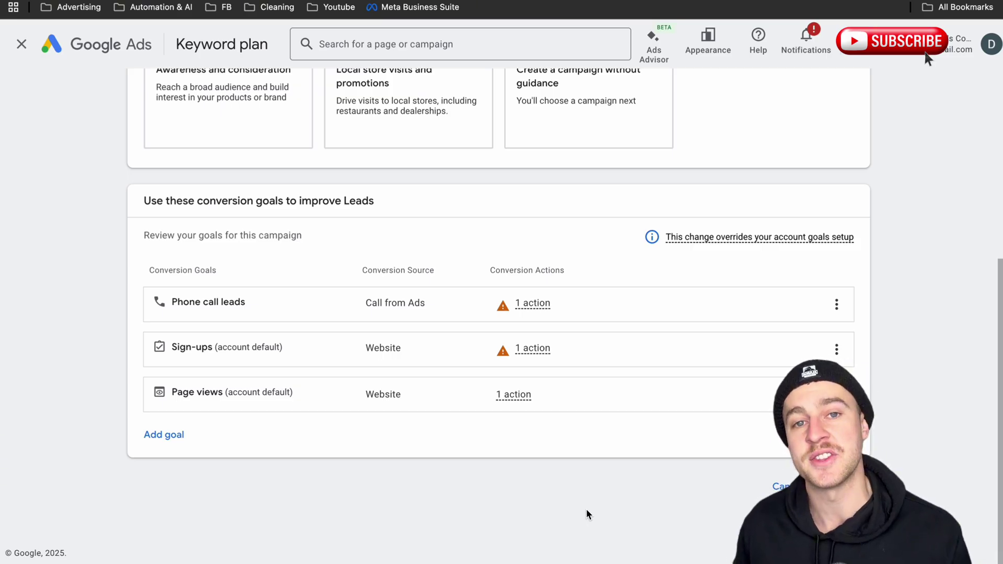
Continue with these conversion goals and select Search as the campaign type
scroll(293, 193, "down", 6)
left_click(221, 256)
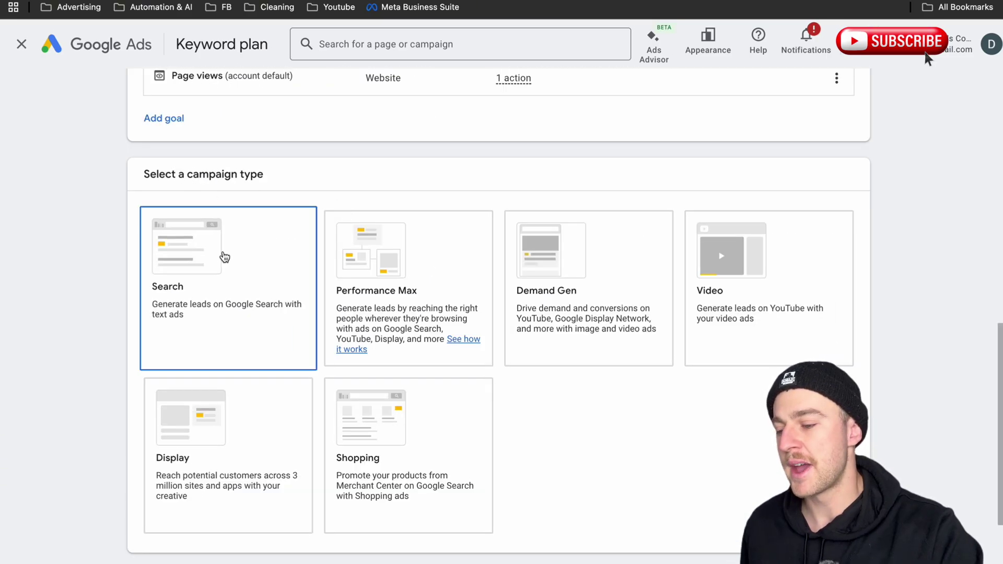
scroll(233, 304, "down", 5)
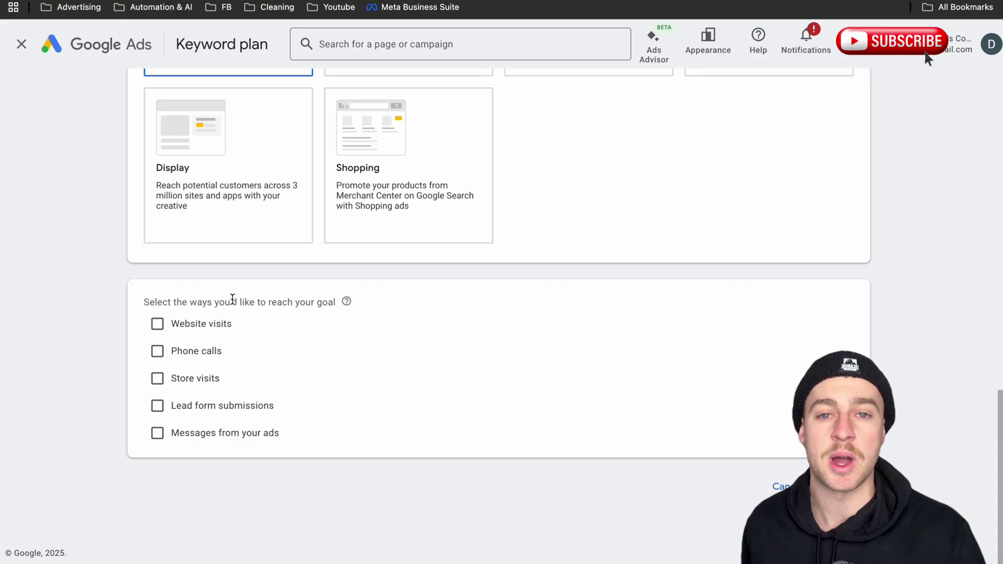
left_click_drag(285, 433, 159, 303)
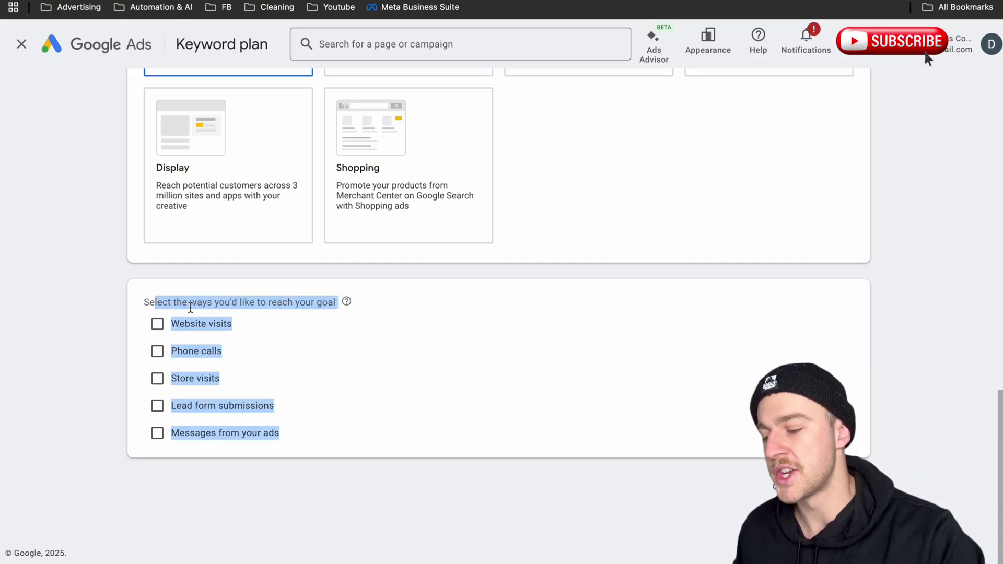
left_click(249, 329)
left_click(178, 326)
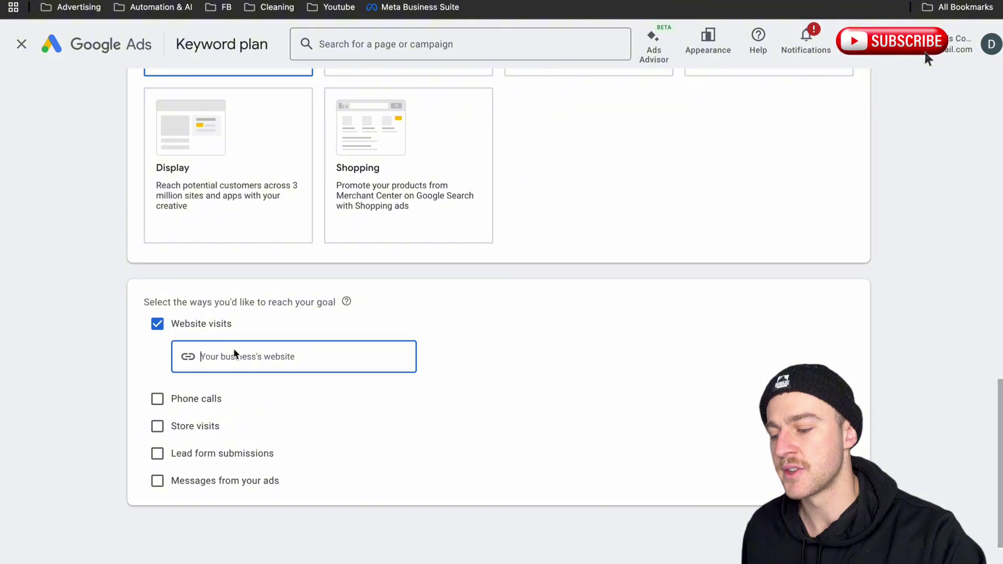
scroll(246, 367, "down", 2)
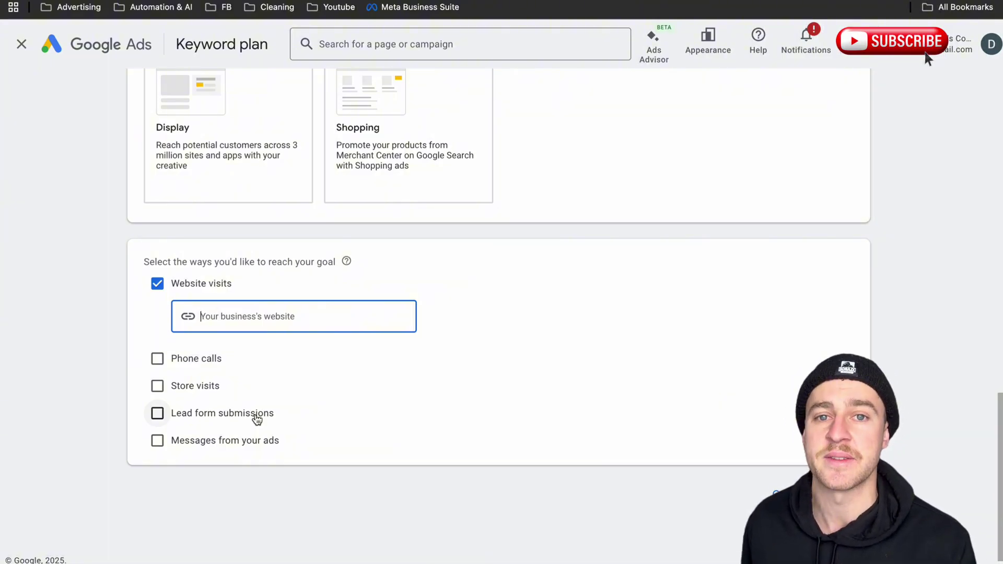
left_click(343, 327)
key("ctrl+v")
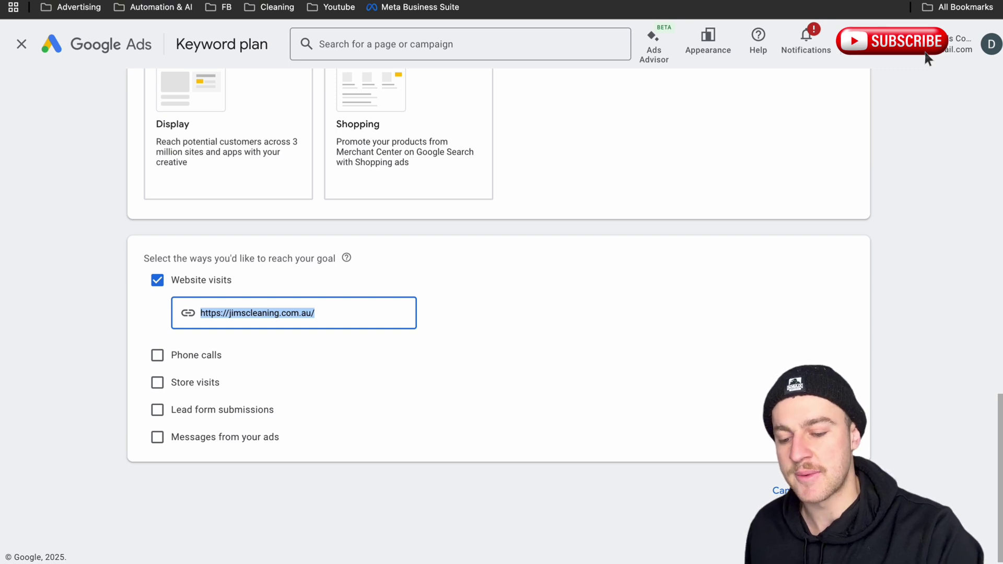
Name the campaign "House Cleaning - Residential"
scroll(502, 314, "down", 3)
triple_click(190, 409)
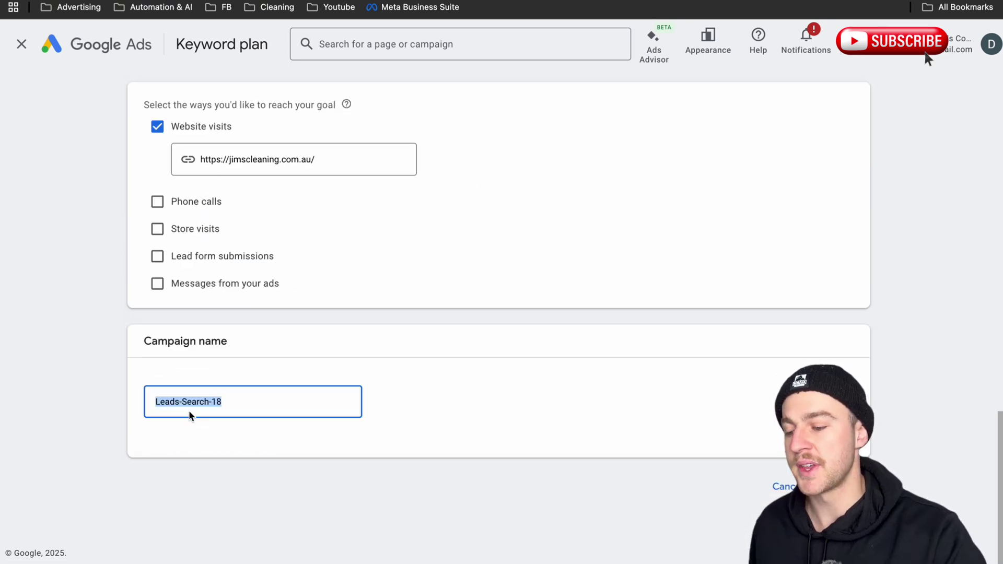
left_click(249, 406)
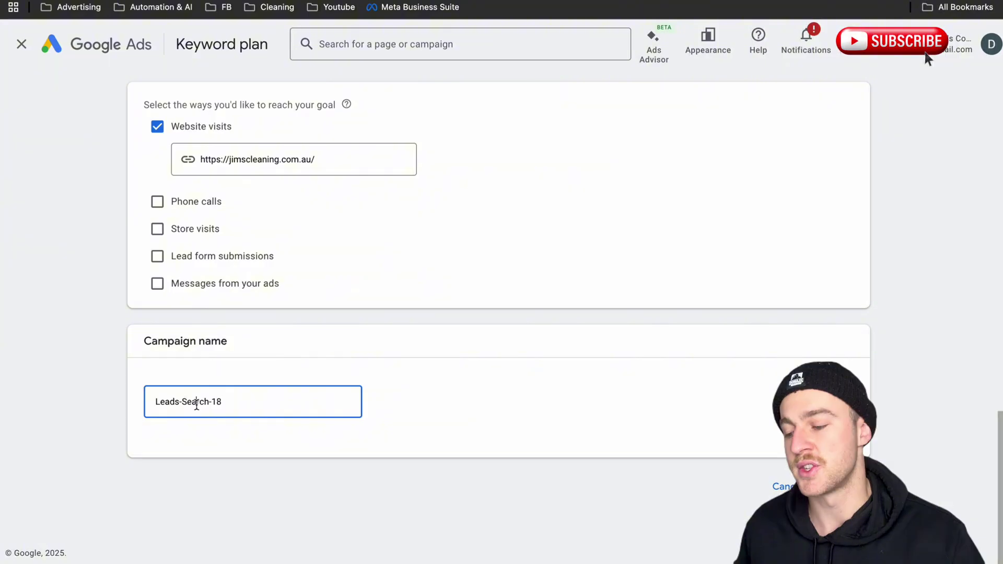
left_click_drag(197, 402, 169, 403)
left_click(222, 402)
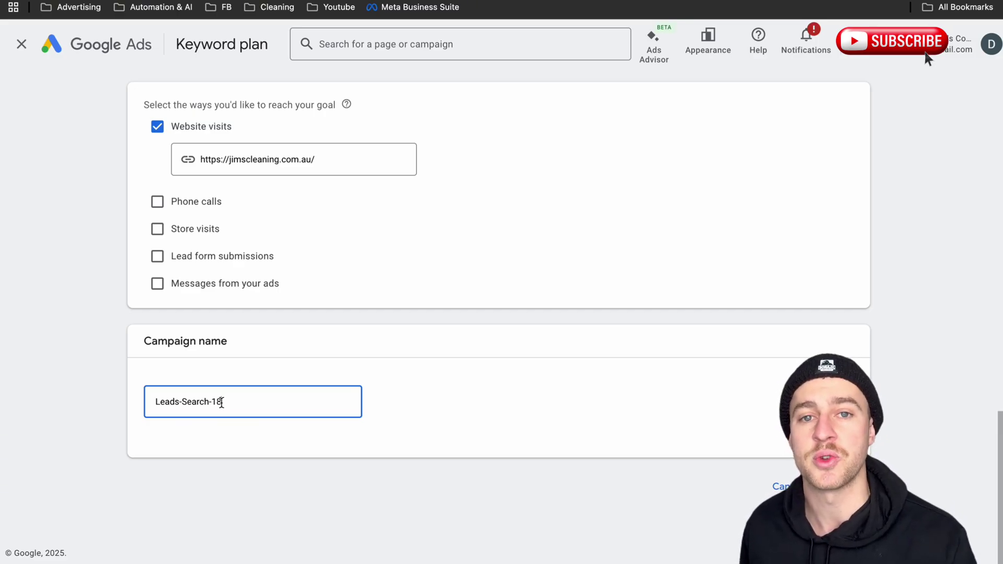
key("super+a")
type("House Cleaning - Residential")
left_click_drag(303, 405, 127, 405)
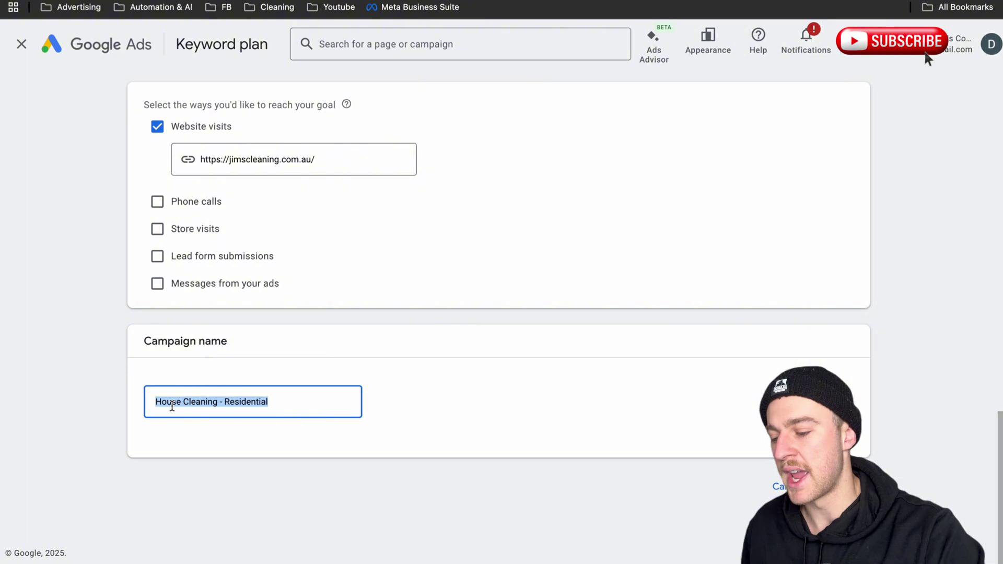
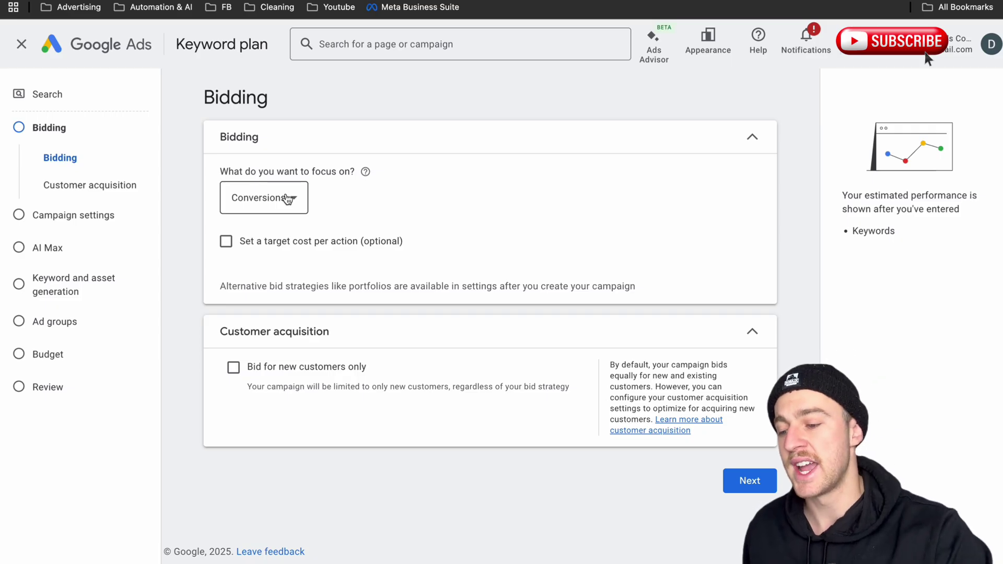
Set the bidding focus to Clicks with a maximum cost per click bid limit of A$12.00
left_click(287, 199)
left_click(267, 331)
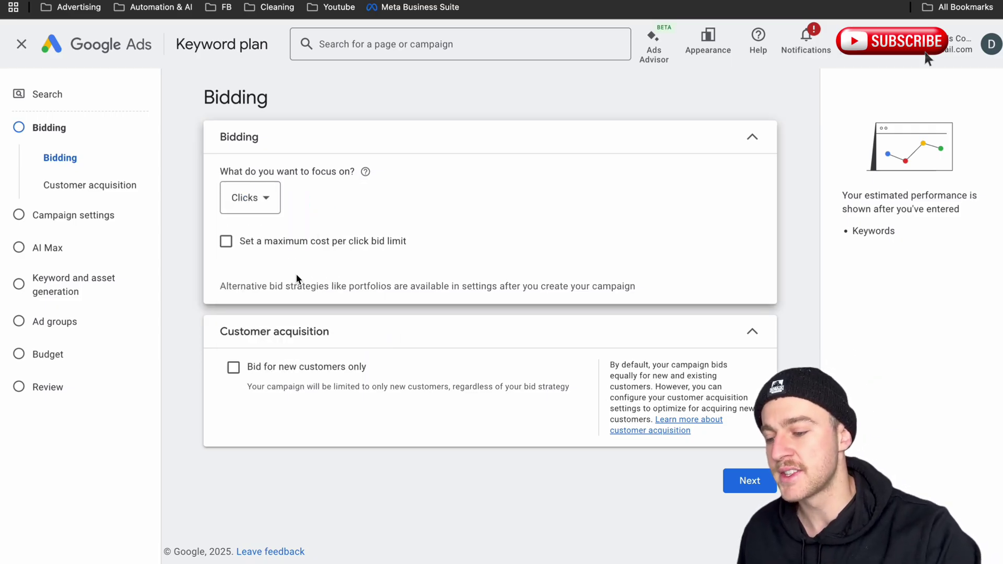
left_click(225, 240)
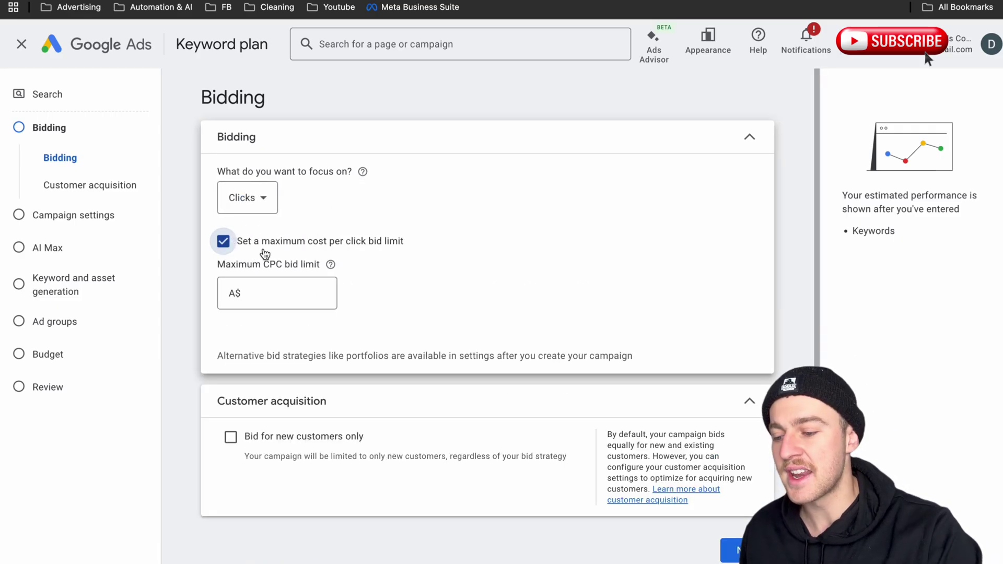
left_click(293, 287)
type("12")
left_click(373, 315)
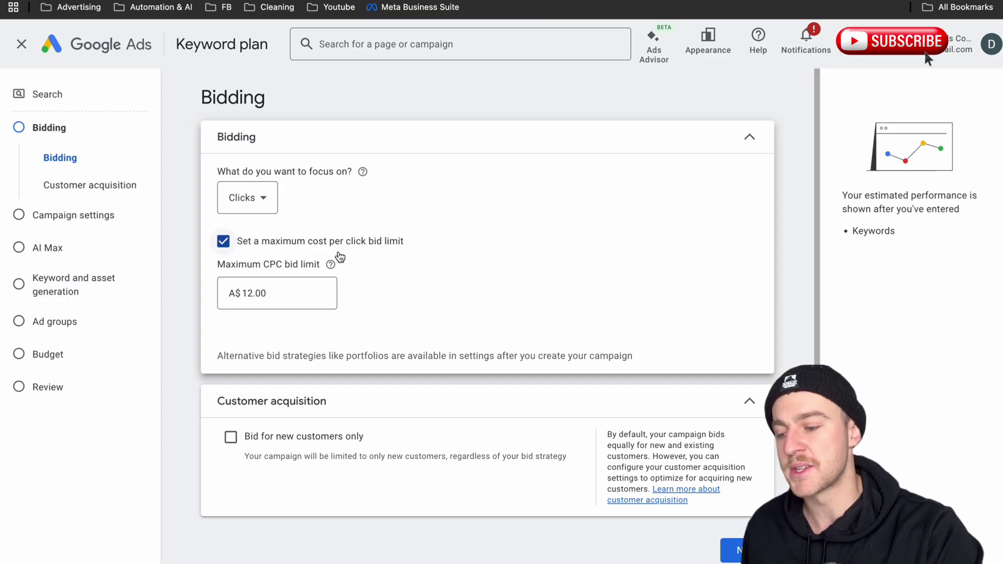
scroll(339, 256, "down", 1)
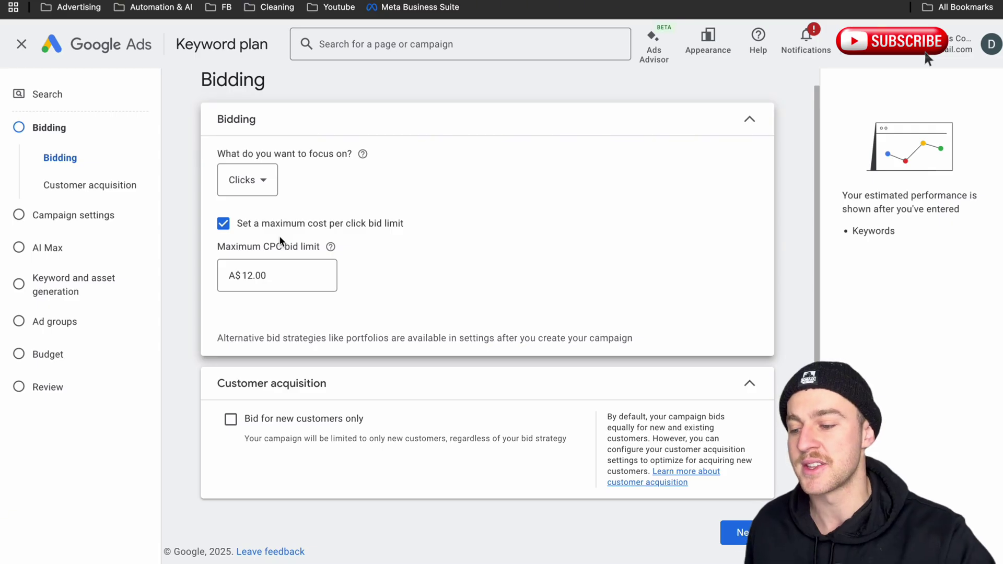
left_click(273, 269)
left_click(414, 273)
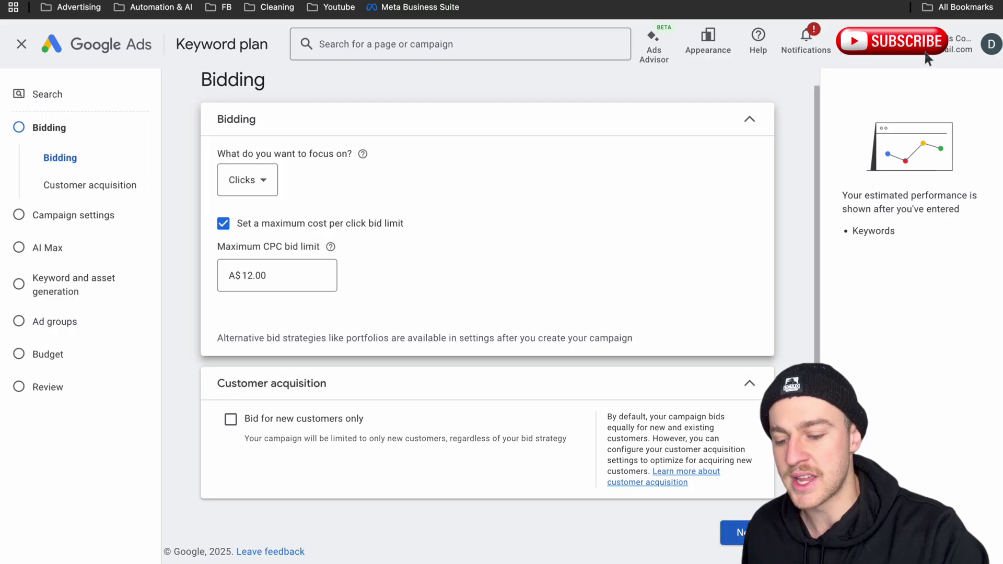
Continue to the campaign settings and turn off the Google Search Partners Network and the Google Display Network
left_click(742, 532)
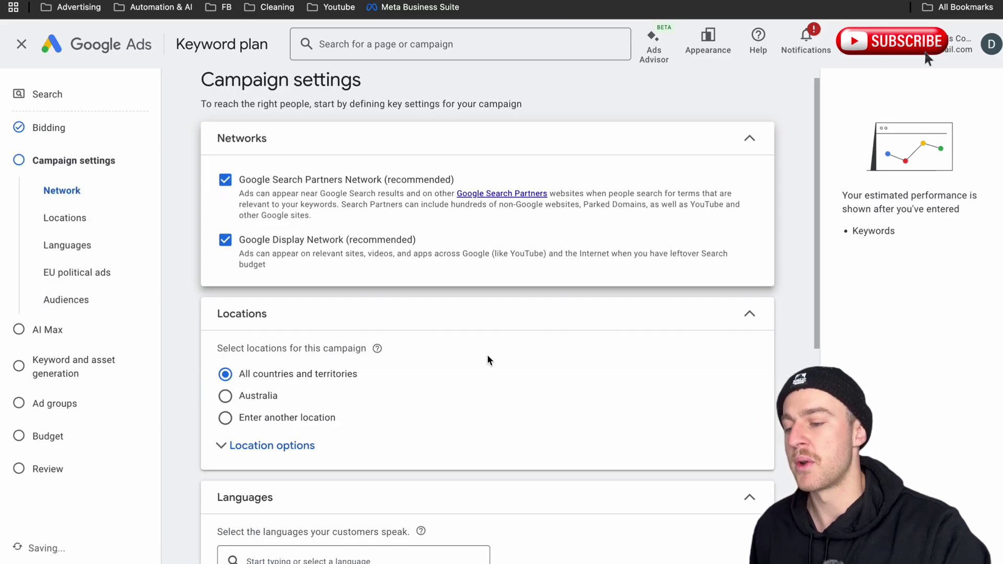
left_click(228, 179)
left_click(226, 240)
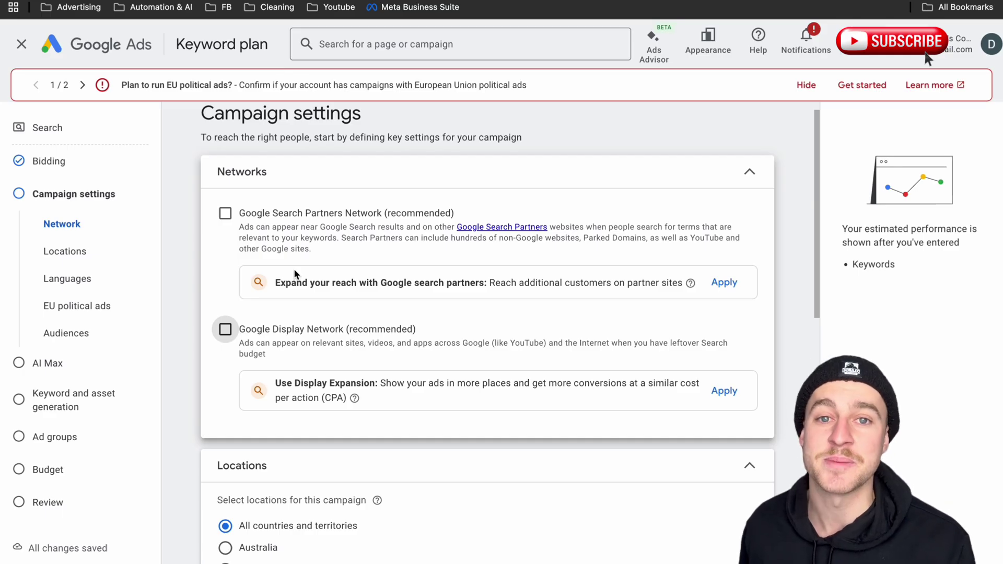
Target another location through the advanced search and include the city of Chadstone, Victoria, Australia
scroll(437, 246, "down", 5)
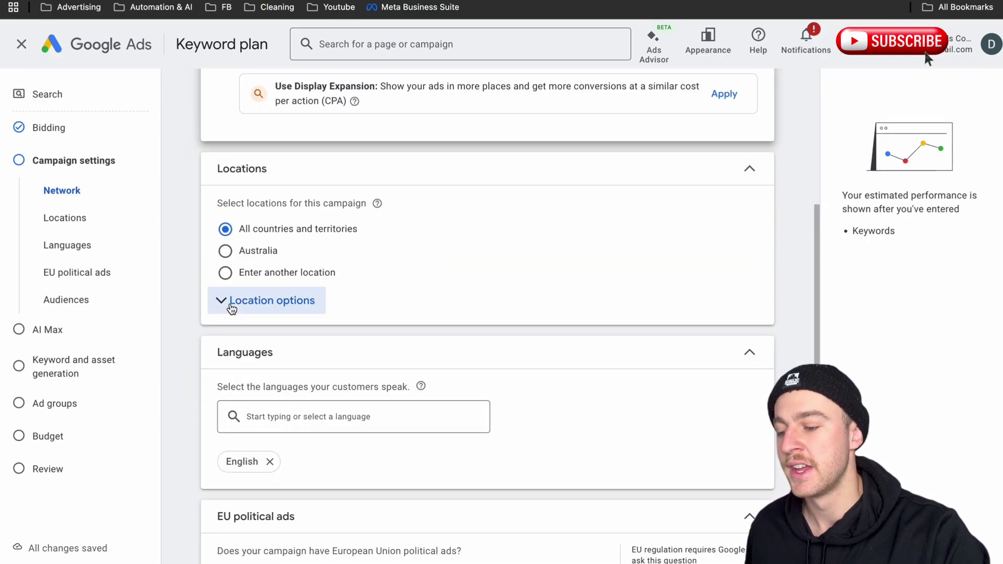
left_click(226, 273)
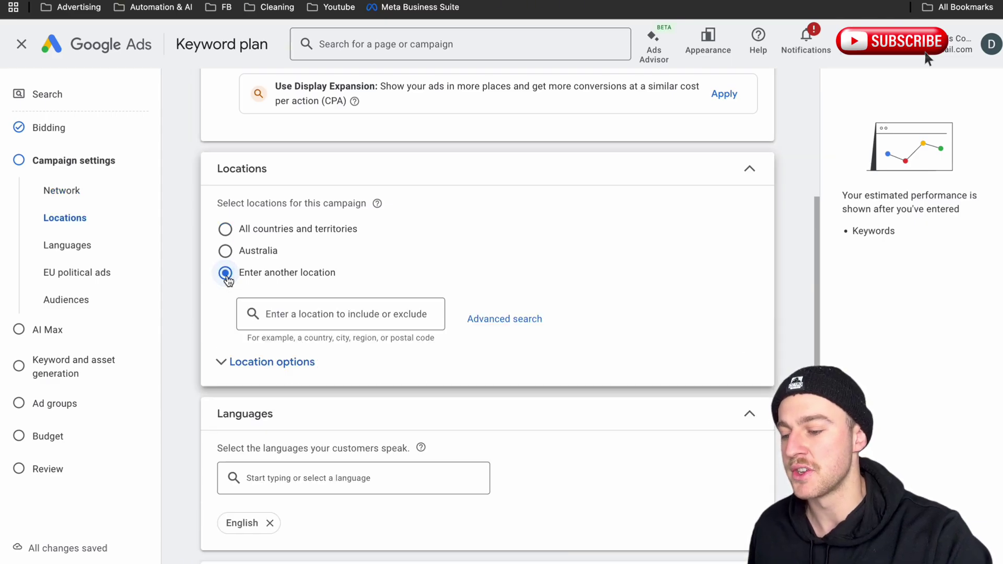
left_click(495, 316)
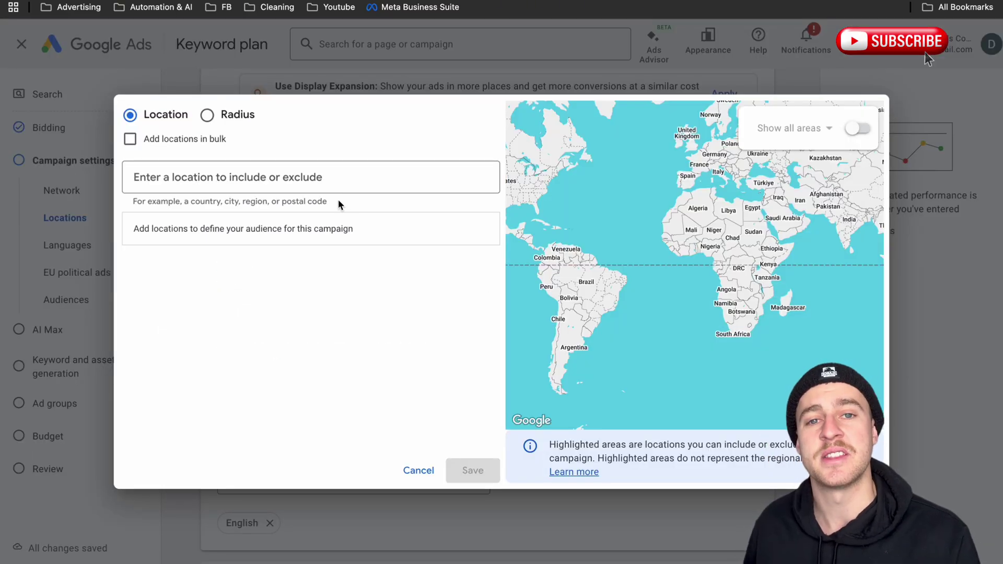
left_click(311, 182)
type("chadsto")
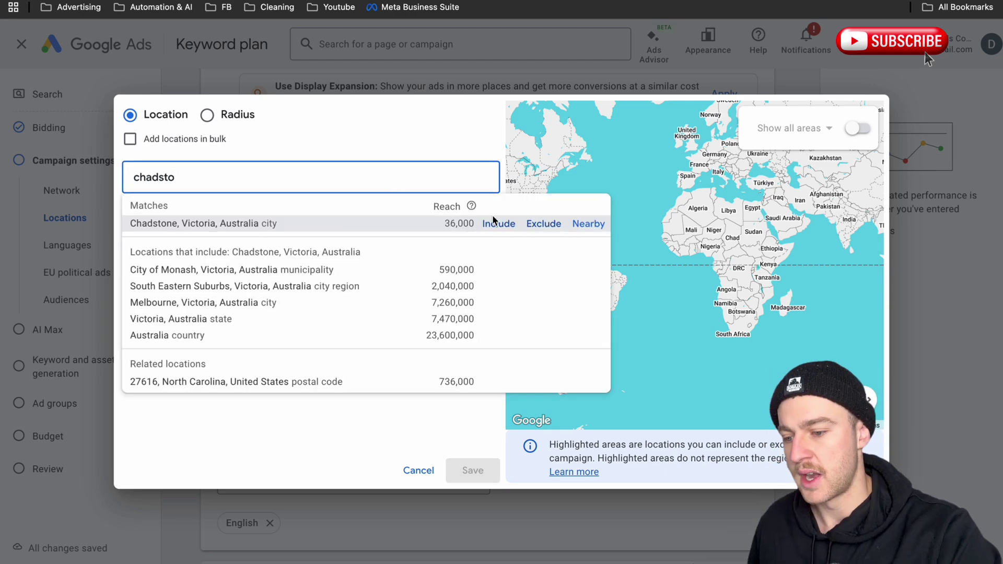
left_click(499, 225)
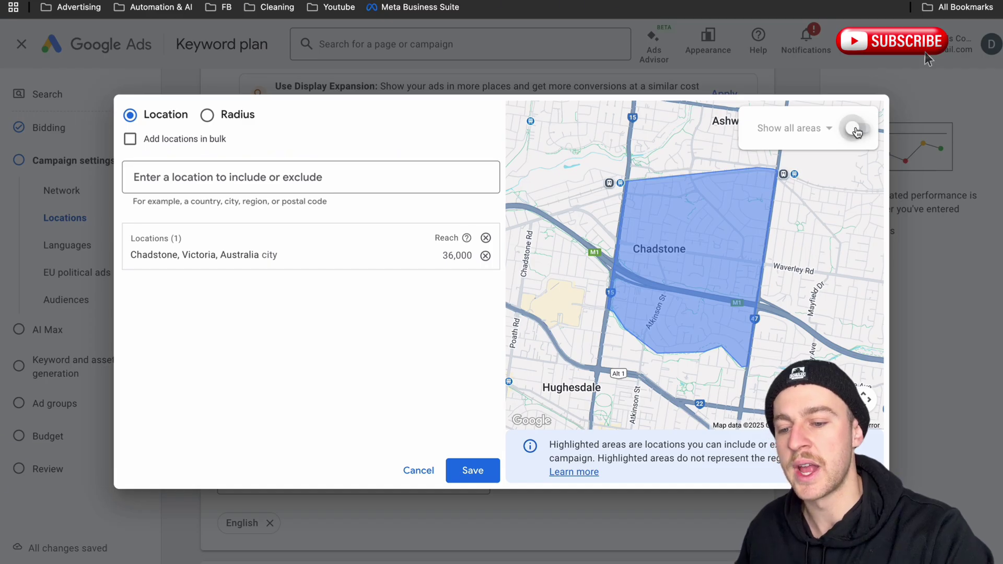
Show all areas on the map and include the surrounding postal codes 3148, 3145, 3147, 3125 and 3146
left_click(857, 130)
left_click(689, 261)
left_click(657, 235)
left_click(563, 234)
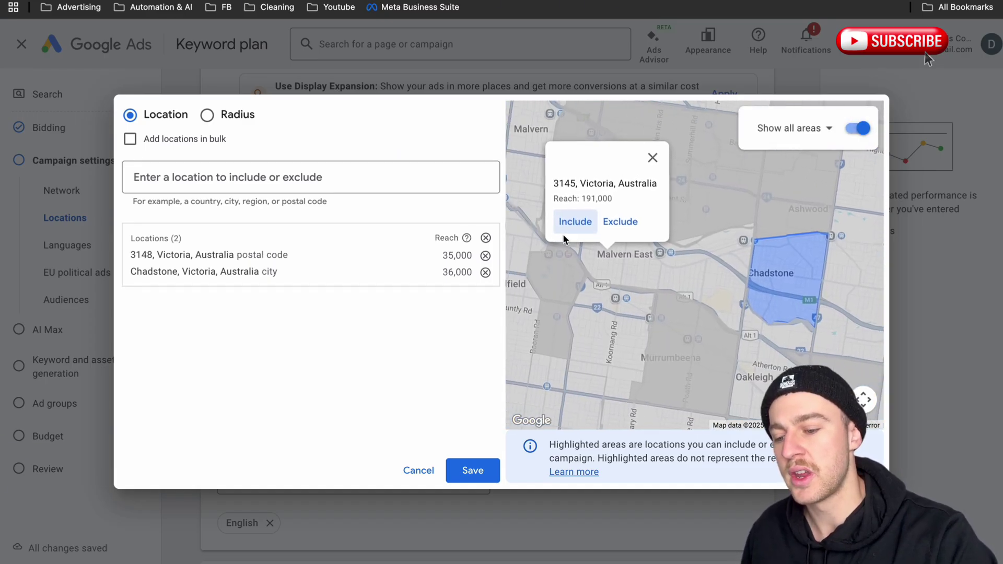
left_click(574, 159)
left_click(692, 215)
left_click(721, 222)
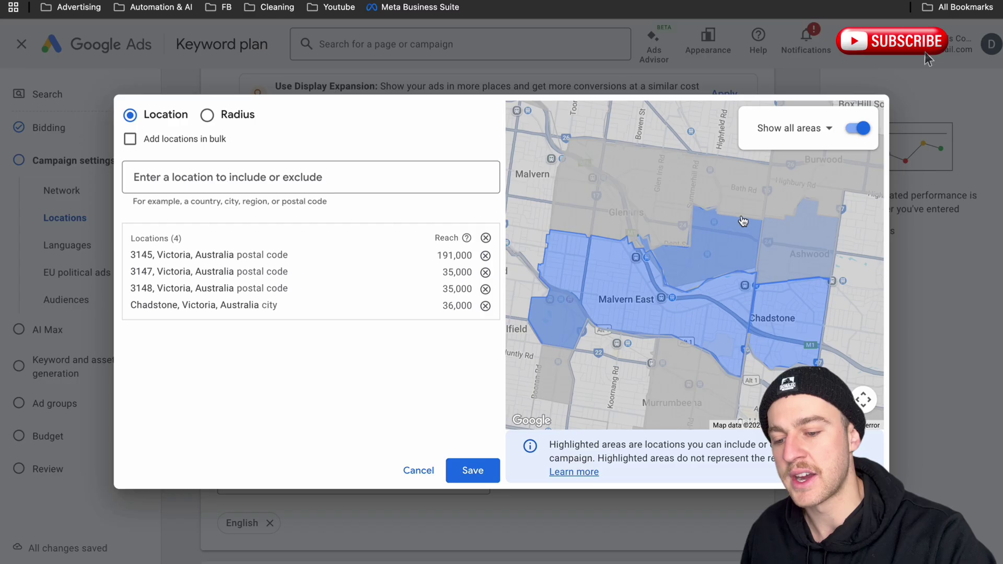
left_click(782, 207)
left_click(758, 218)
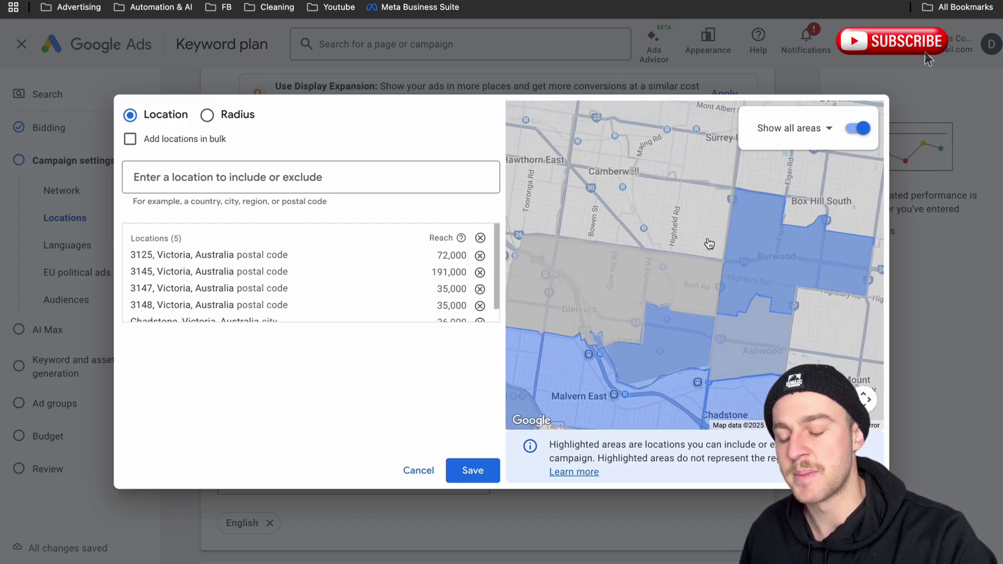
left_click(673, 269)
left_click(579, 268)
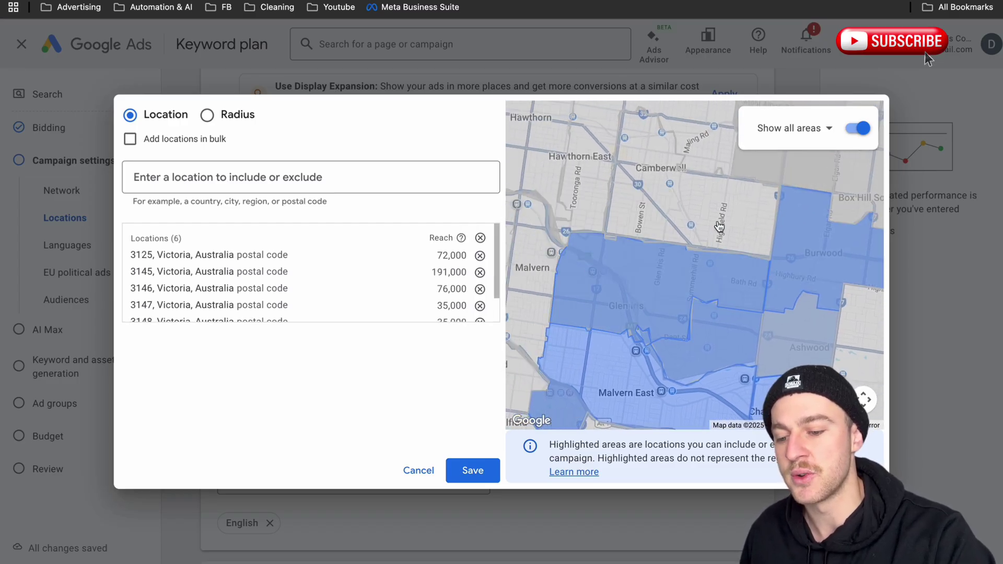
Include the Camberwell postal code area 3124 from the map in the targeted locations
left_click(719, 228)
left_click(627, 230)
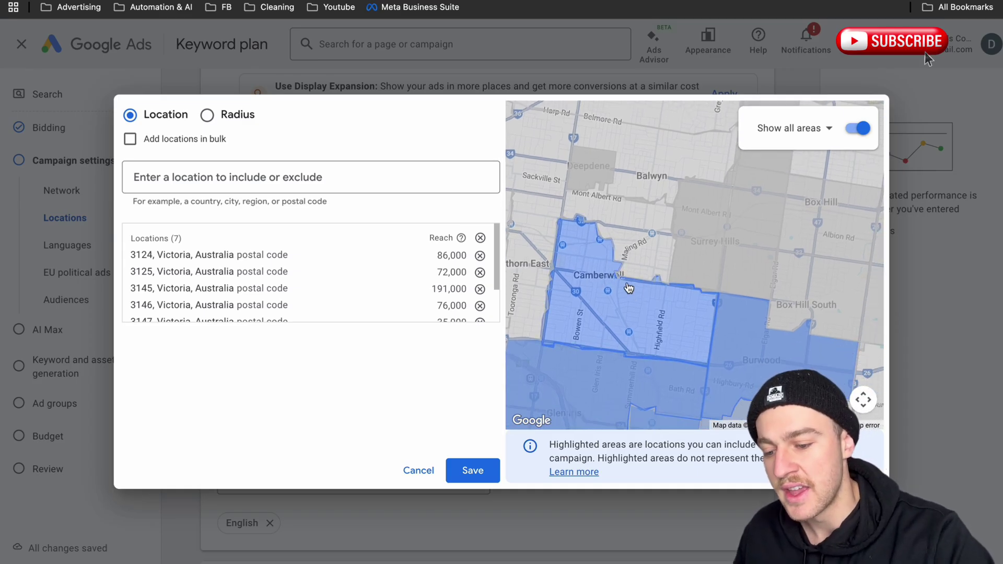
Examine on the map how the targeted postal codes cover the suburbs between Camberwell and Chadstone
left_click_drag(653, 307, 635, 181)
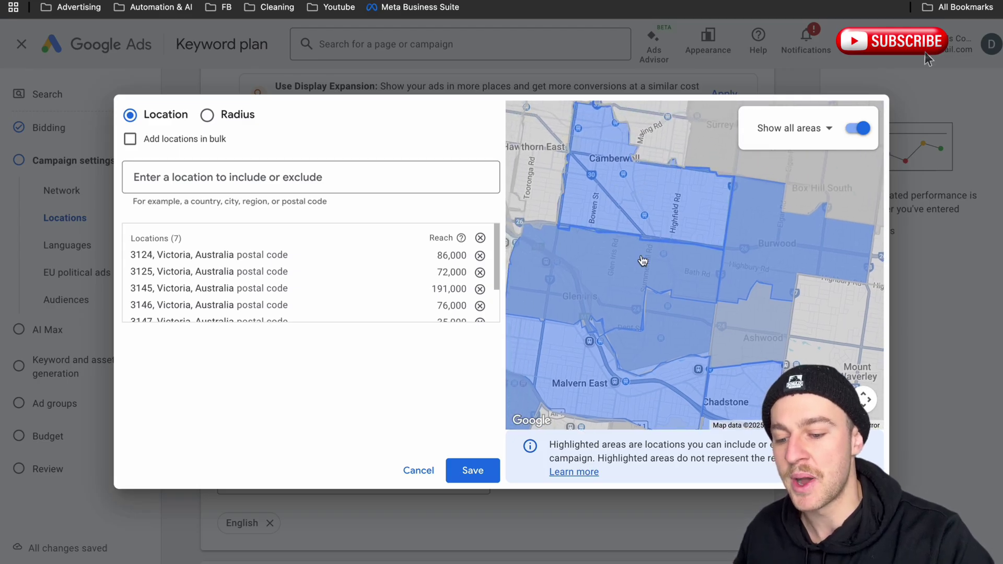
left_click_drag(653, 295, 620, 251)
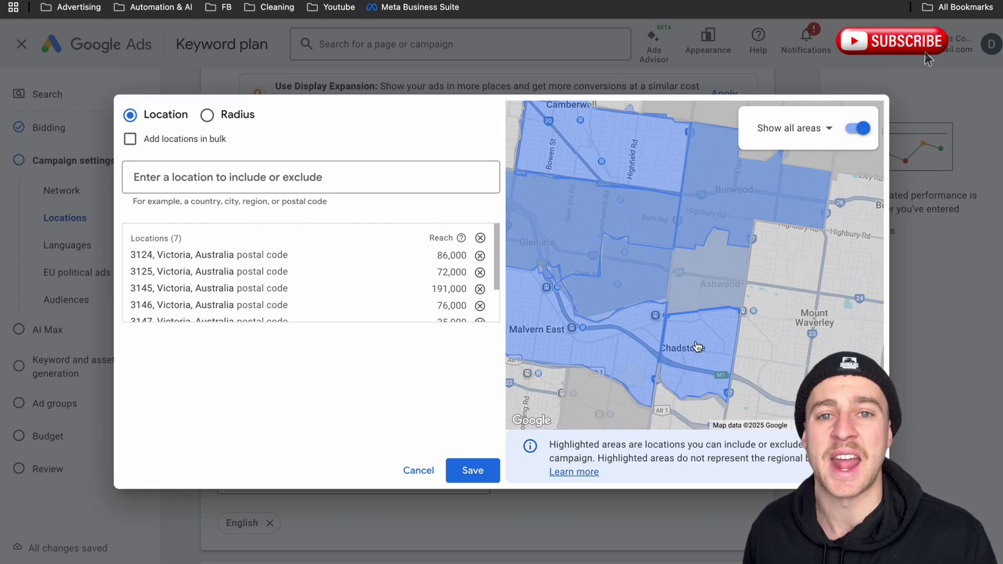
left_click_drag(698, 347, 725, 404)
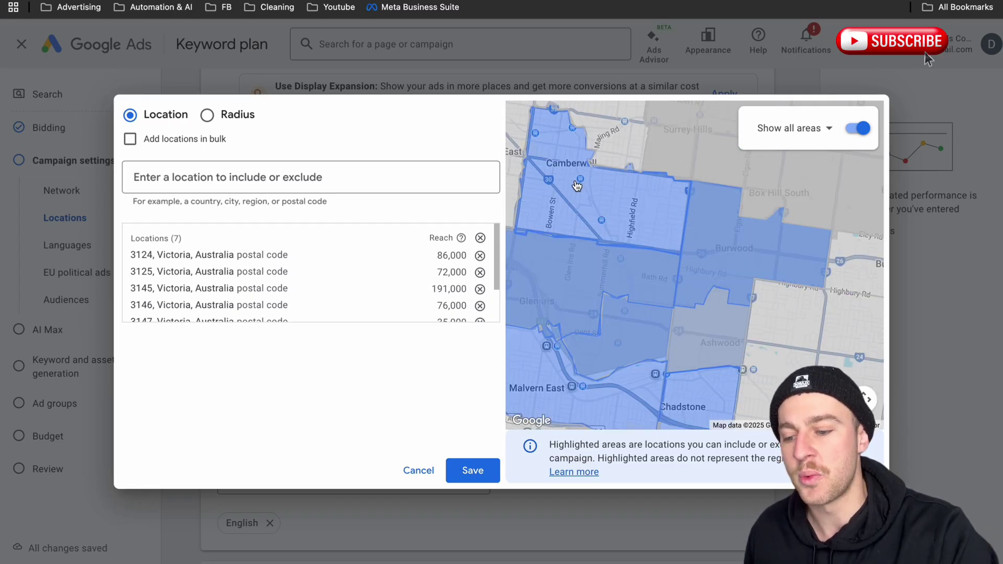
left_click(622, 192)
left_click(686, 158)
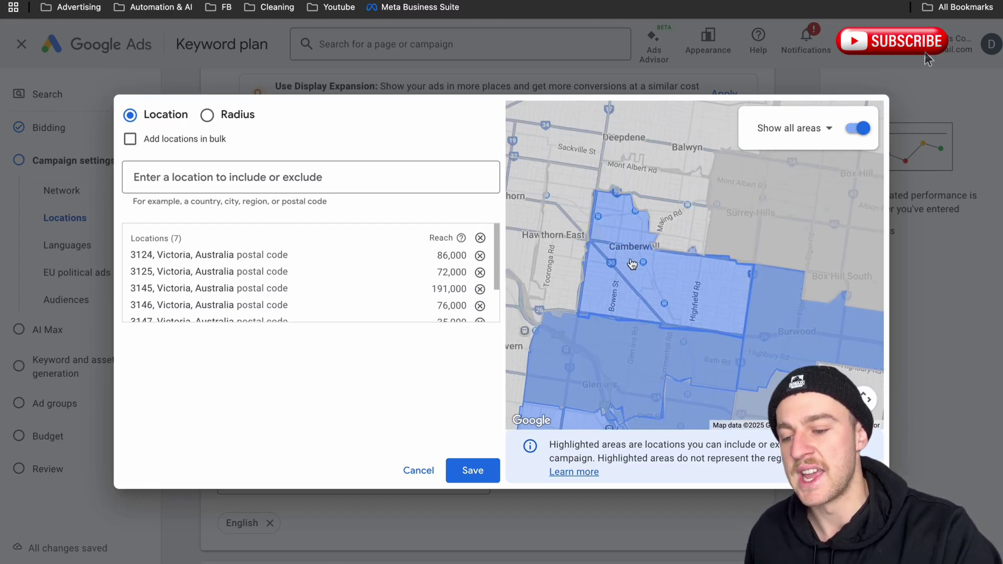
left_click_drag(640, 252, 596, 186)
left_click_drag(680, 371, 649, 306)
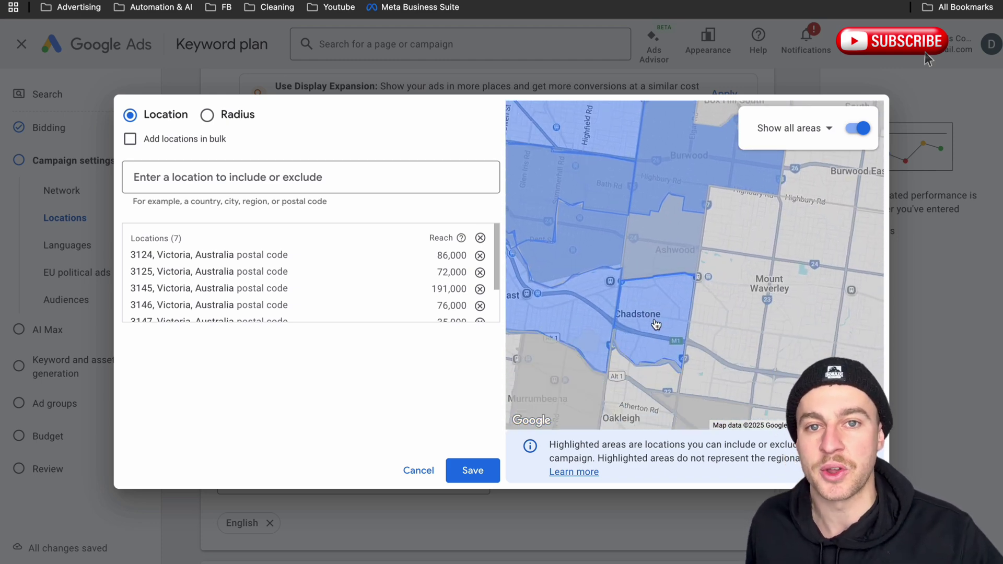
left_click_drag(629, 274, 674, 334)
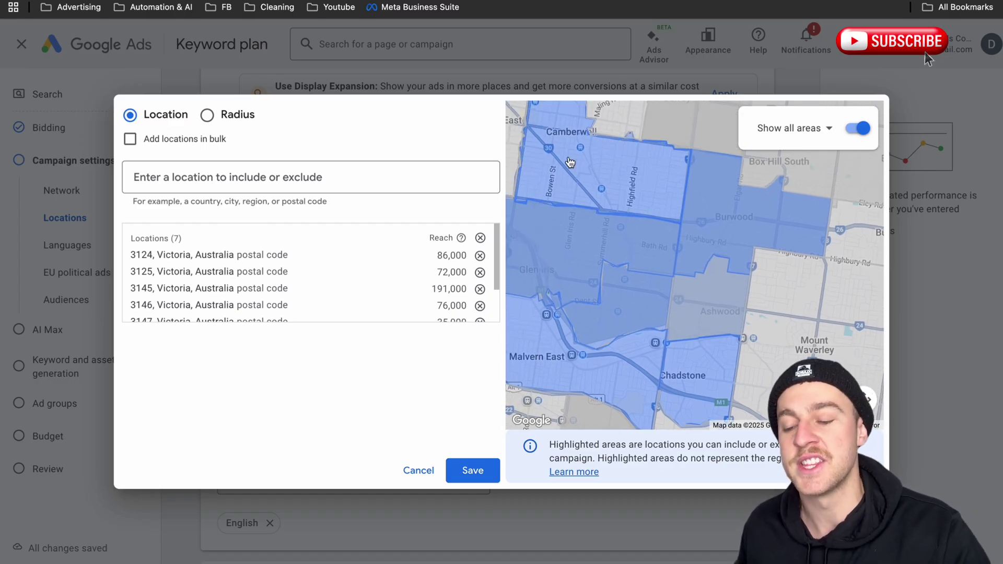
left_click_drag(704, 378, 675, 297)
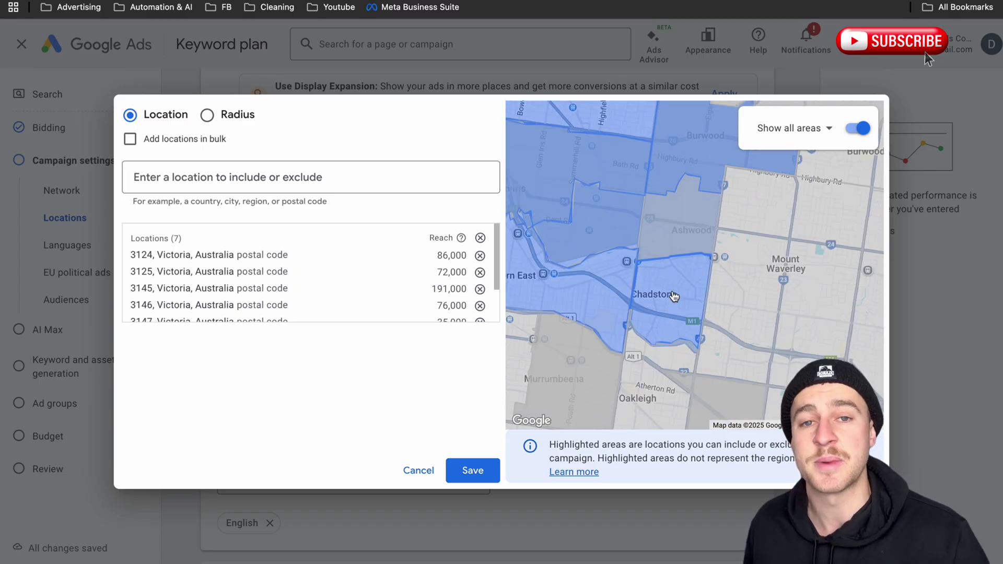
Include the City of Monash, Victoria, and the neighbouring Mount Waverley area from the map
left_click(675, 296)
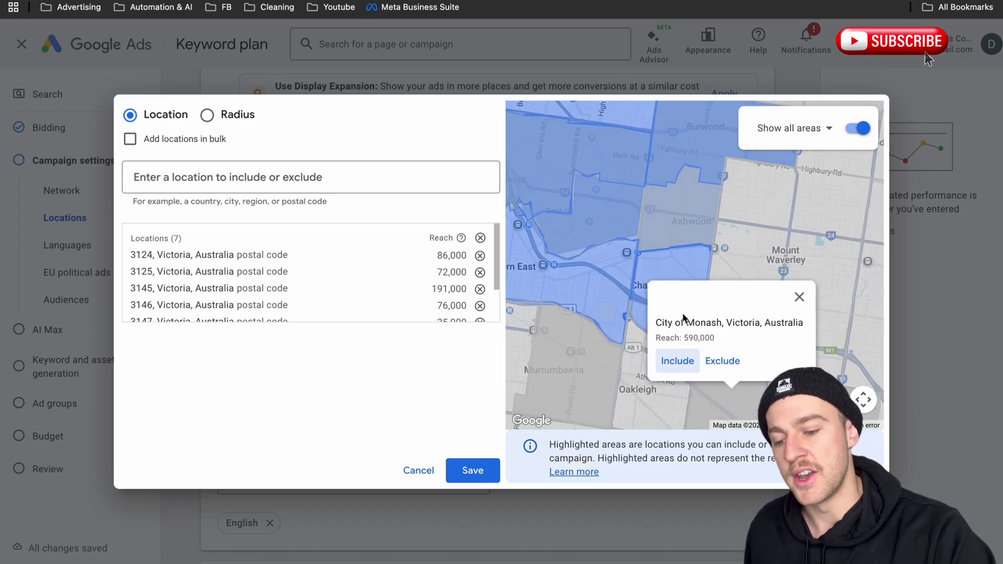
left_click(680, 359)
left_click(751, 218)
left_click(748, 240)
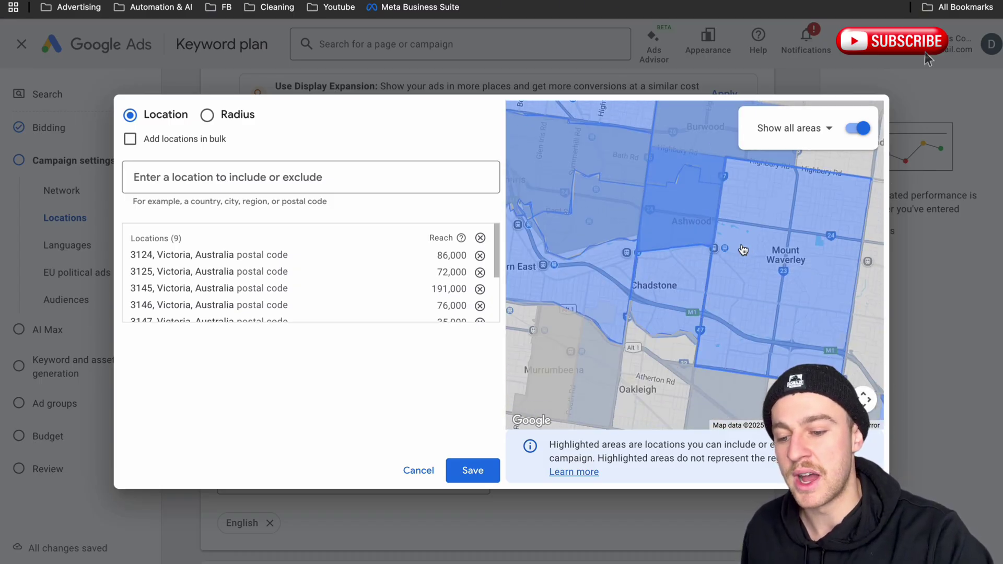
scroll(744, 250, "down", 2)
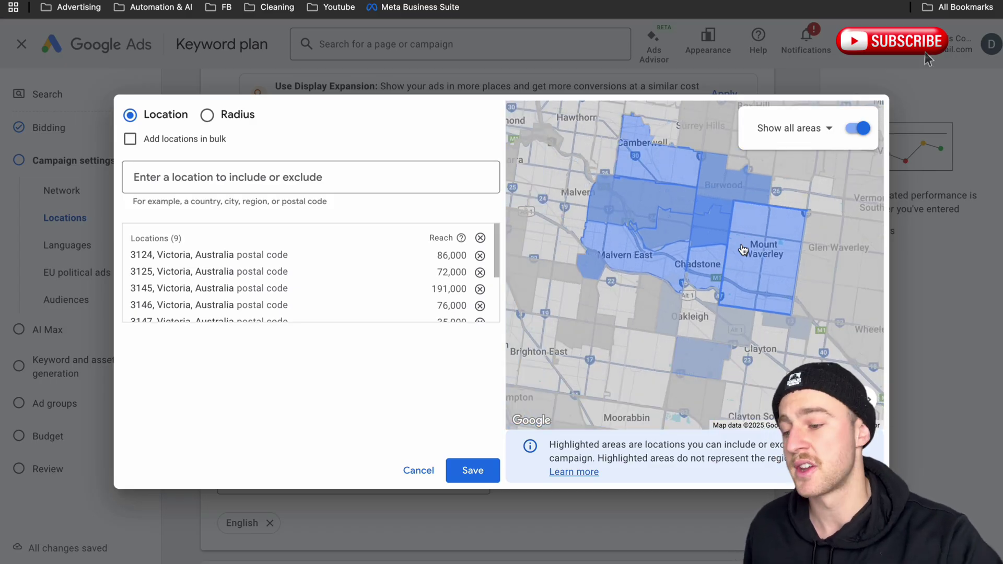
Try radius targeting by pinning a point southeast of Melbourne and including 20 mi around it
left_click(207, 115)
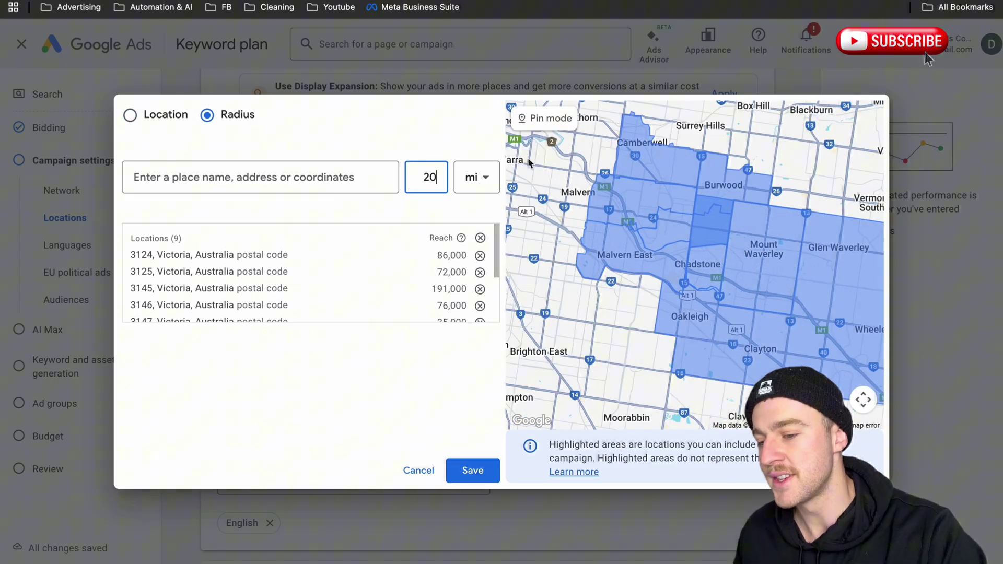
left_click(546, 119)
scroll(664, 272, "down", 3)
left_click(664, 284)
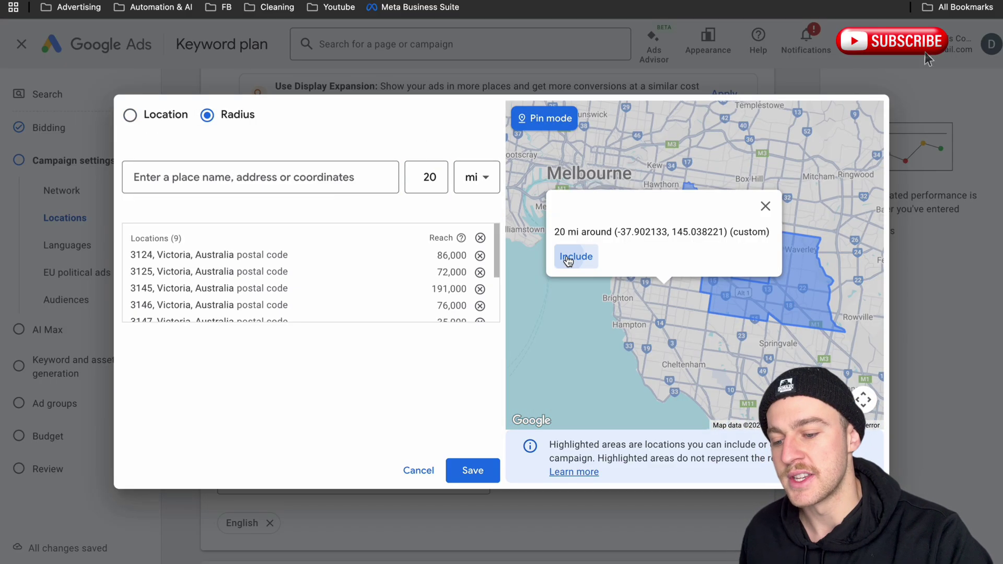
left_click(568, 258)
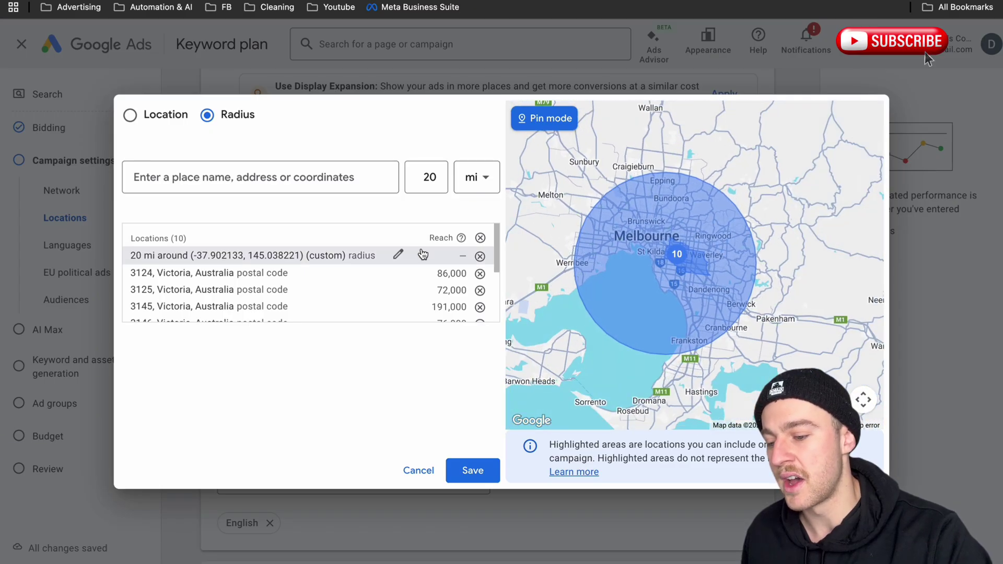
Set the pinned target's radius to 10 mi and remove that radius target from the locations
left_click(422, 254)
type("10")
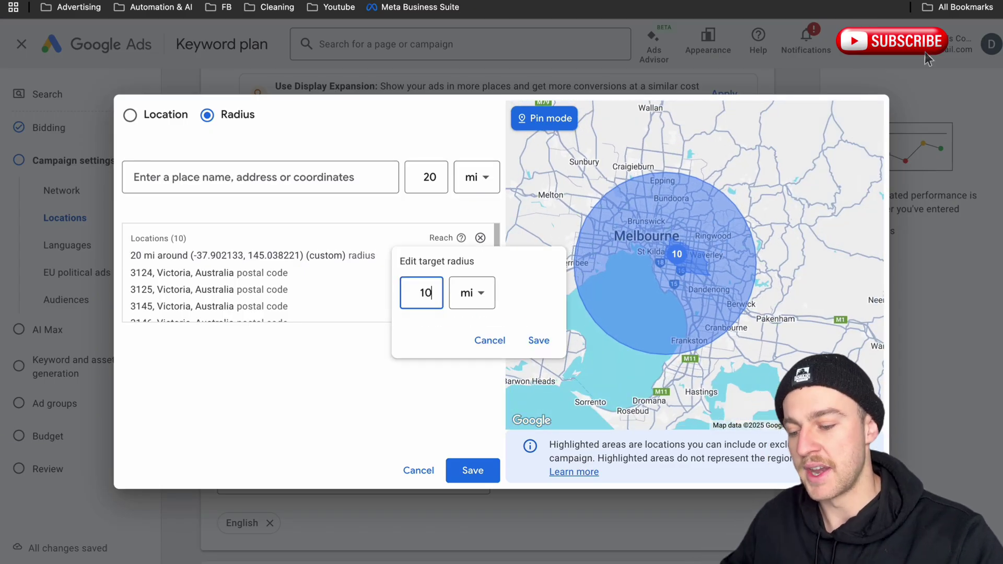
left_click(540, 349)
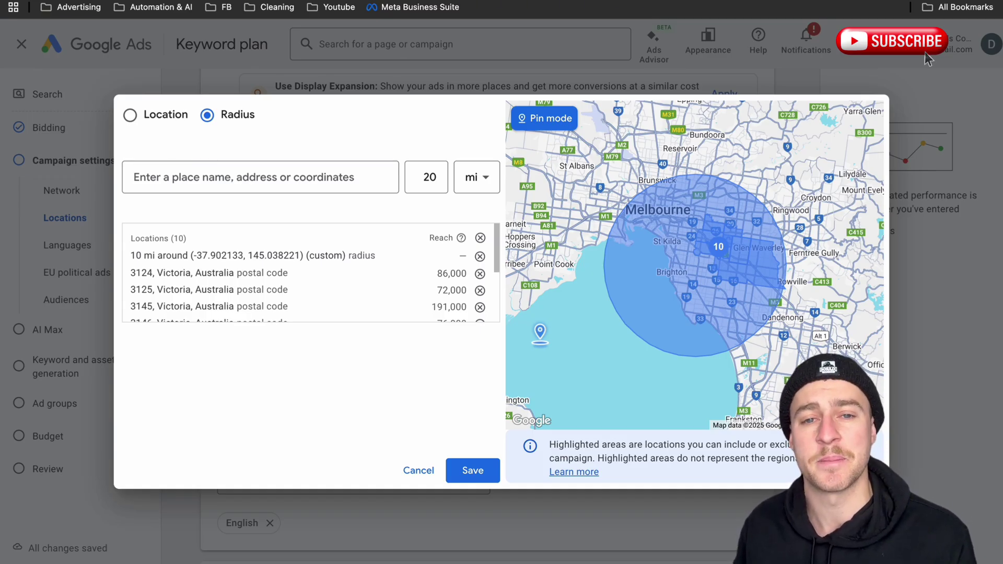
left_click(479, 256)
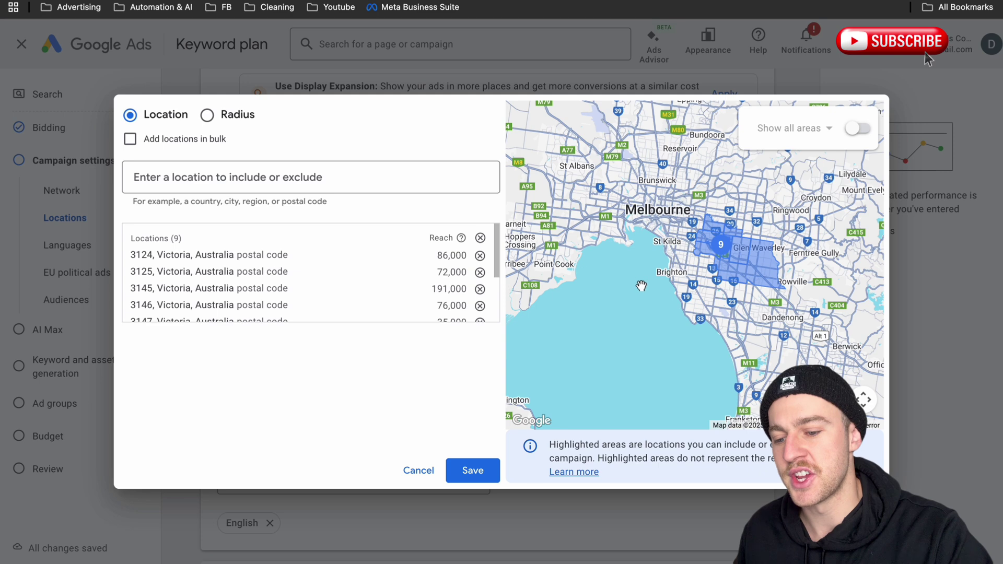
Show all areas on the map in Location mode again and save the suburb targeting
scroll(866, 163, "right", 5)
left_click(858, 128)
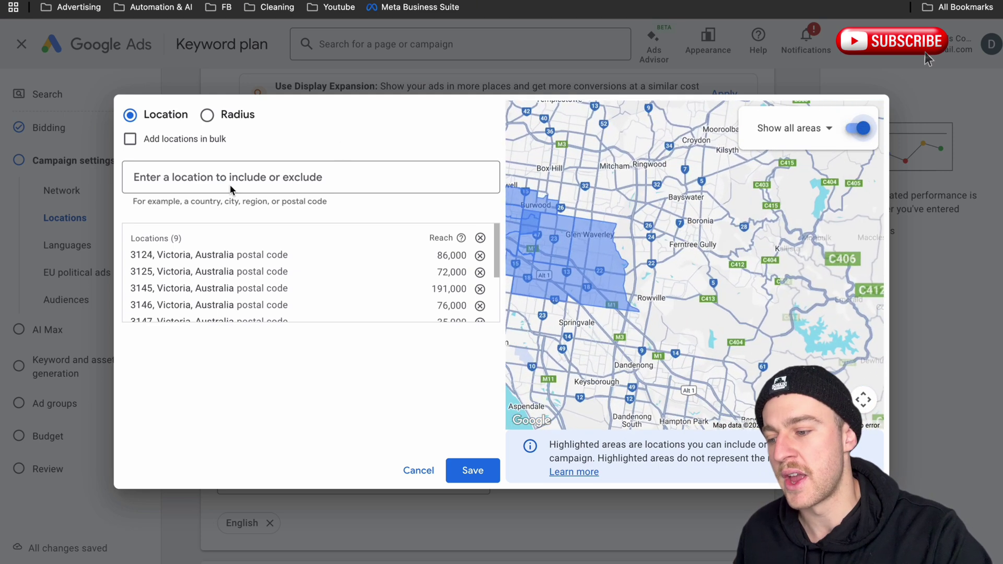
left_click_drag(617, 217, 663, 218)
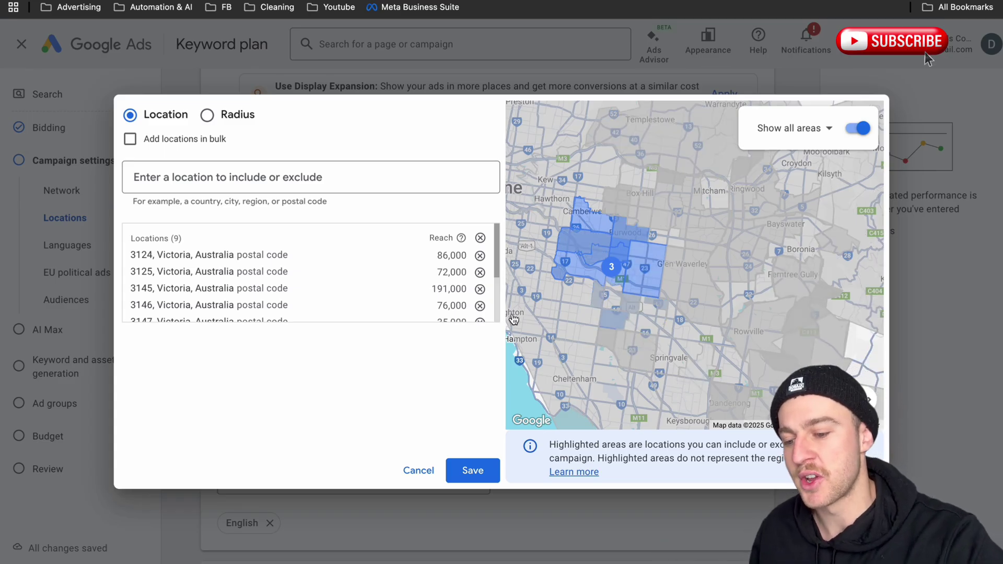
left_click(472, 472)
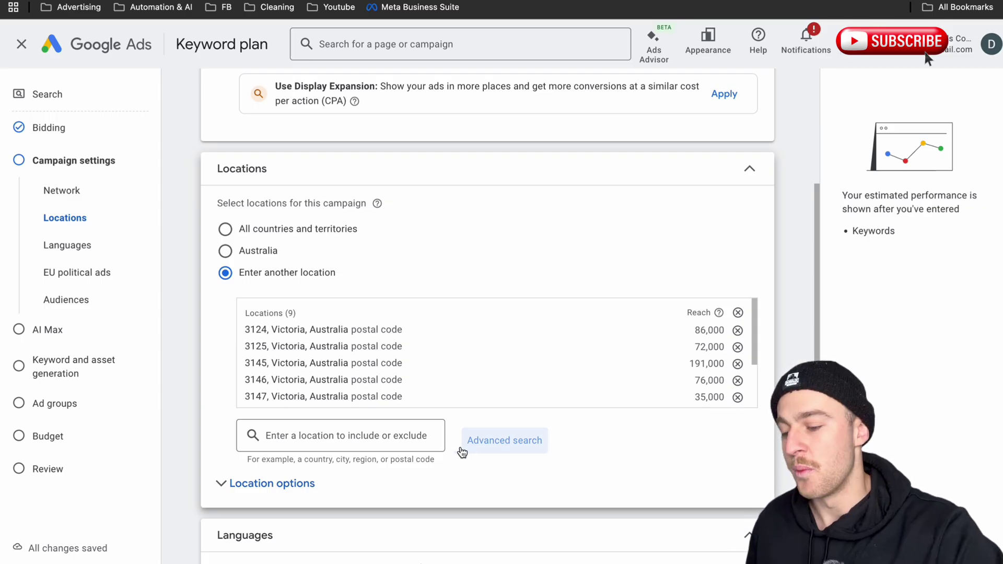
Set the location options to Presence: People in or regularly in your included locations
left_click(239, 486)
scroll(302, 479, "down", 1)
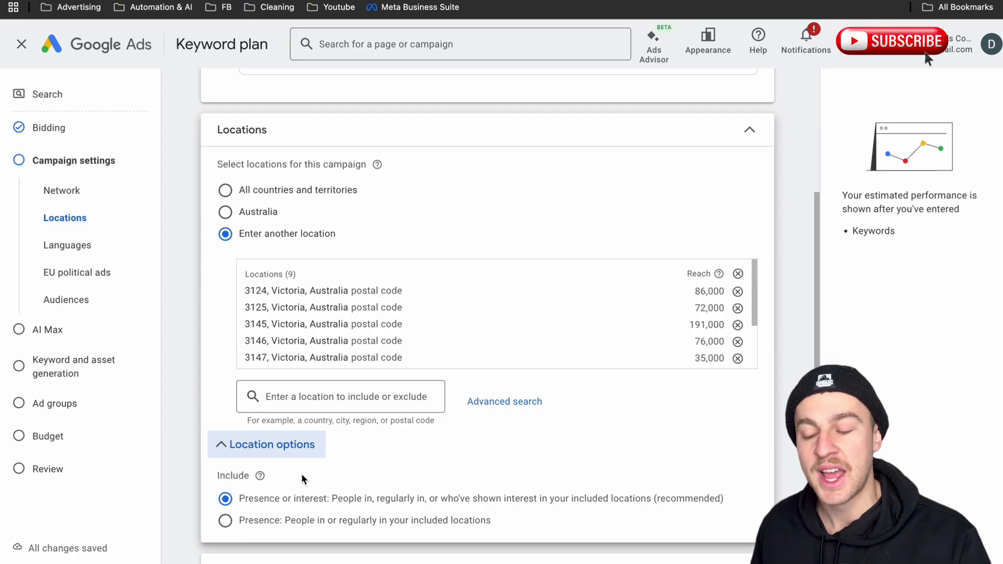
scroll(302, 476, "down", 1)
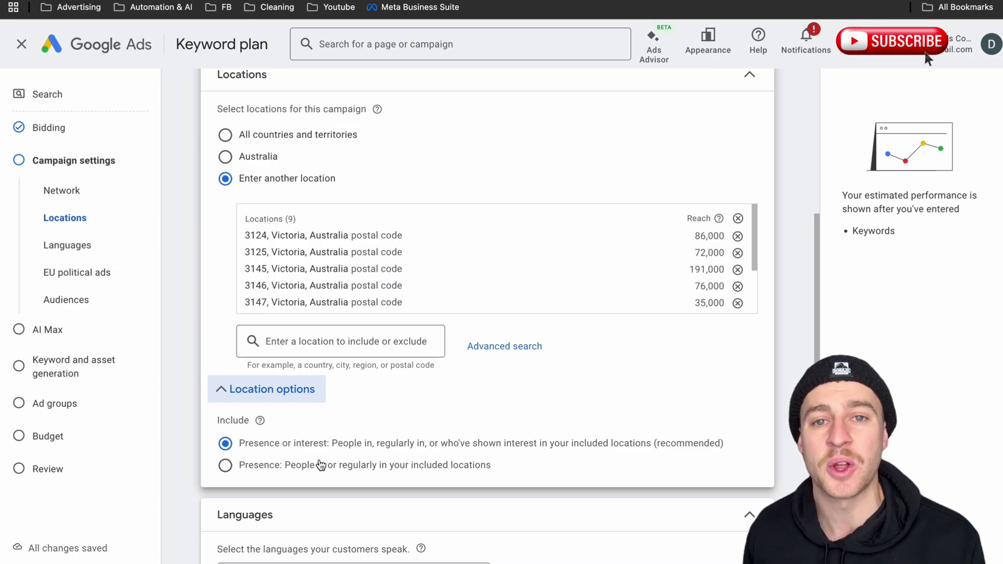
left_click_drag(282, 444, 339, 444)
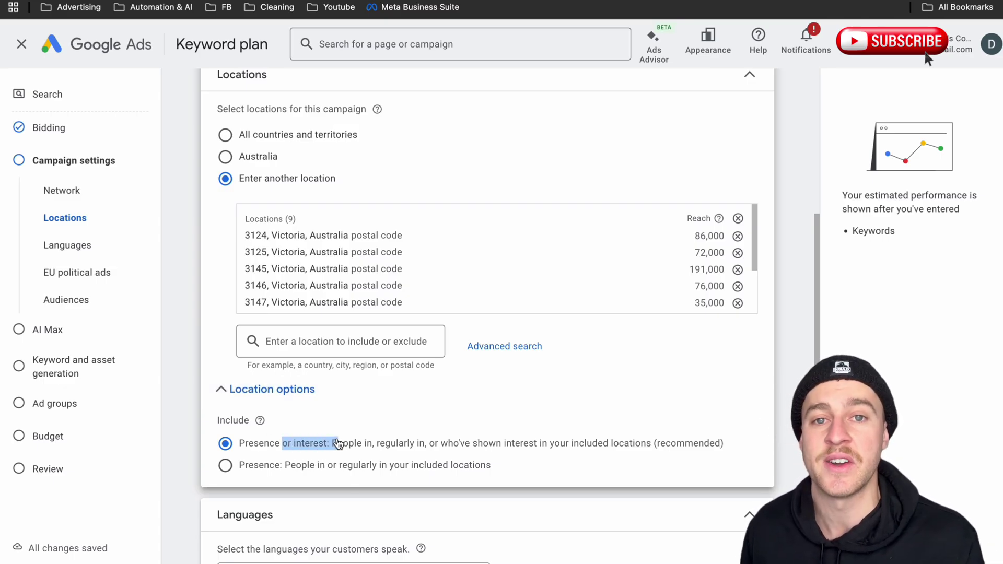
left_click(238, 470)
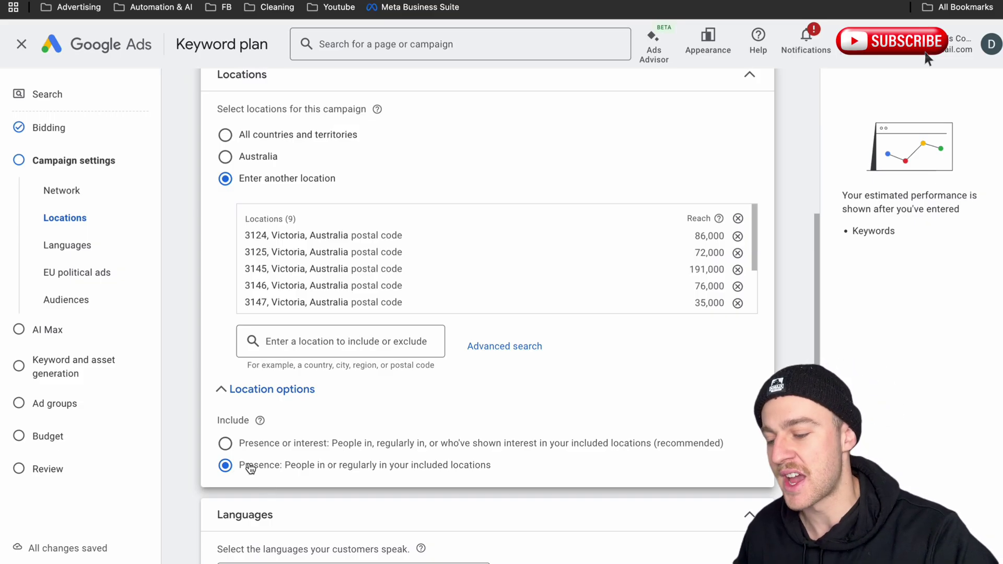
left_click_drag(241, 465, 317, 467)
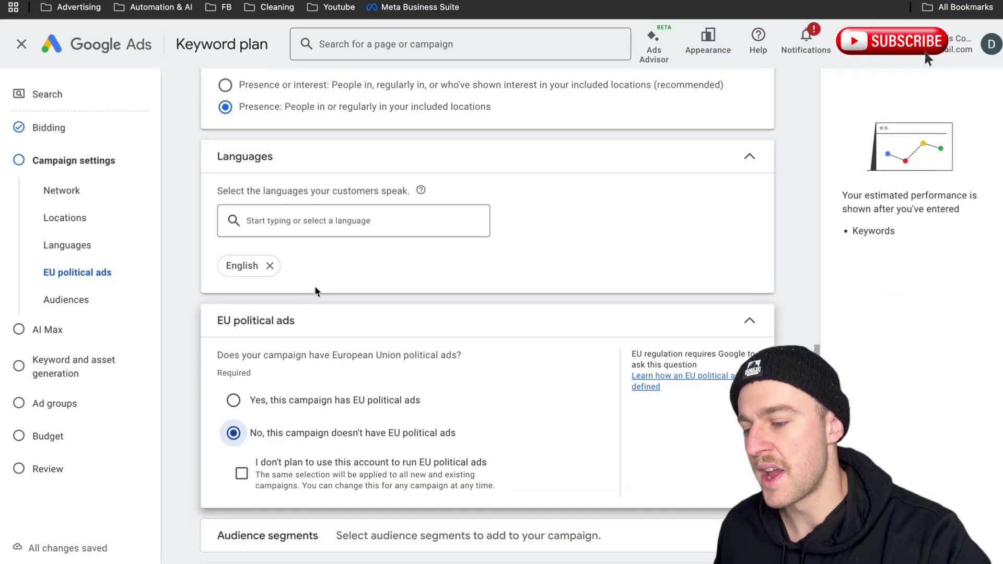
Declare that the account is not planned to run EU political ads, keeping the campaign's answer as No
scroll(315, 286, "down", 2)
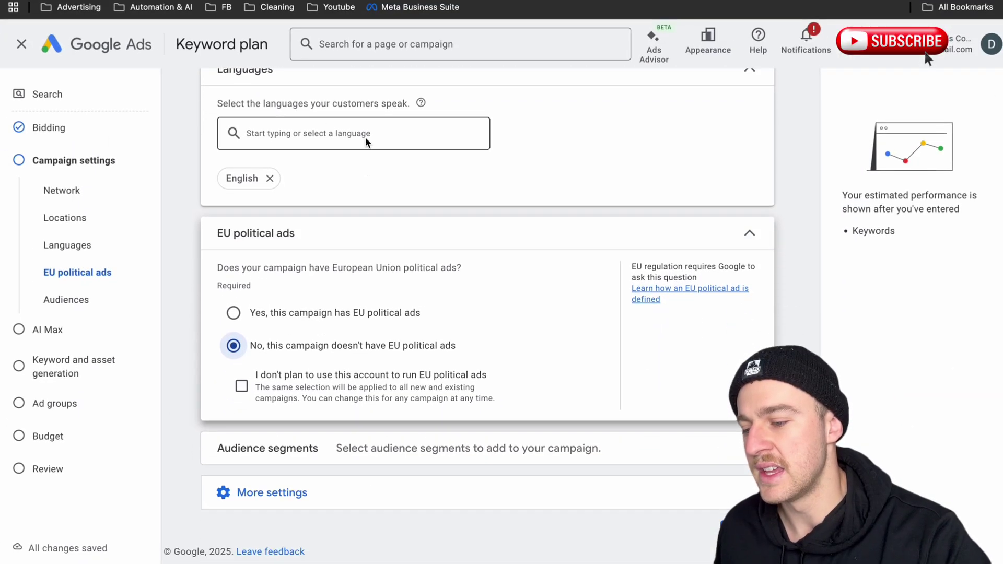
scroll(343, 284, "up", 1)
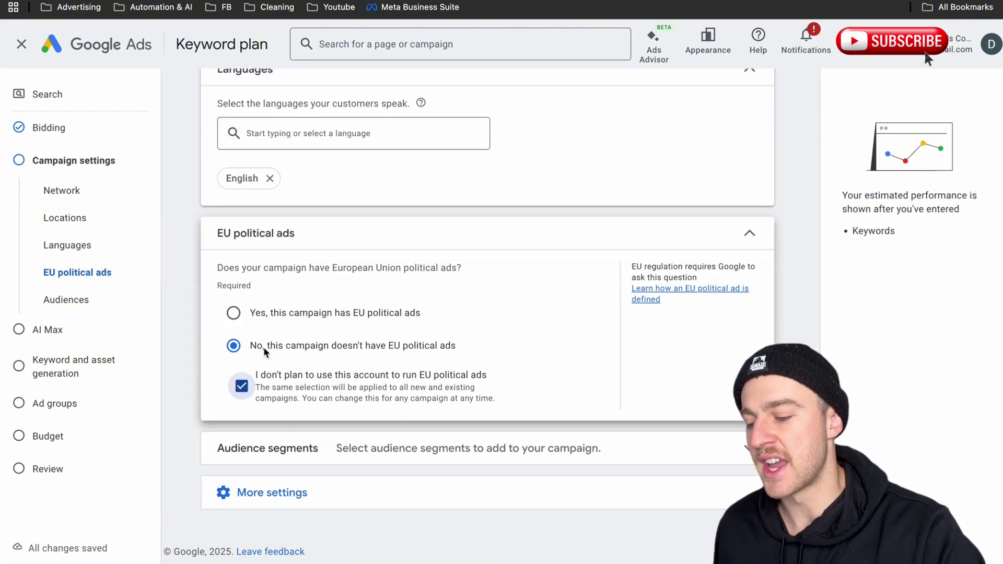
Add the suggested audience segments Home & Garden (in-market and affinity), Business Services, Home Improvement and Home Cleaning Services to the campaign
left_click(369, 447)
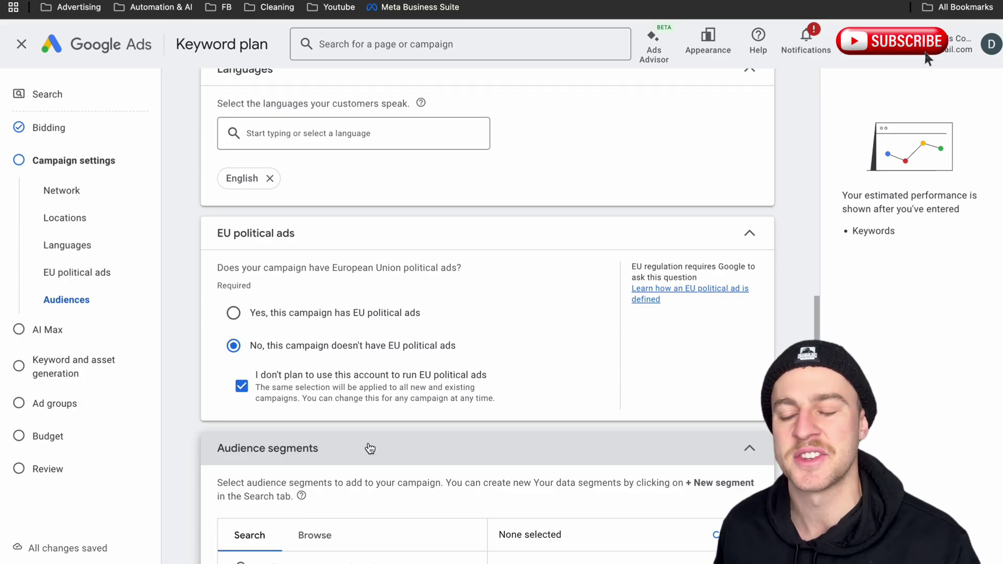
left_click(648, 439)
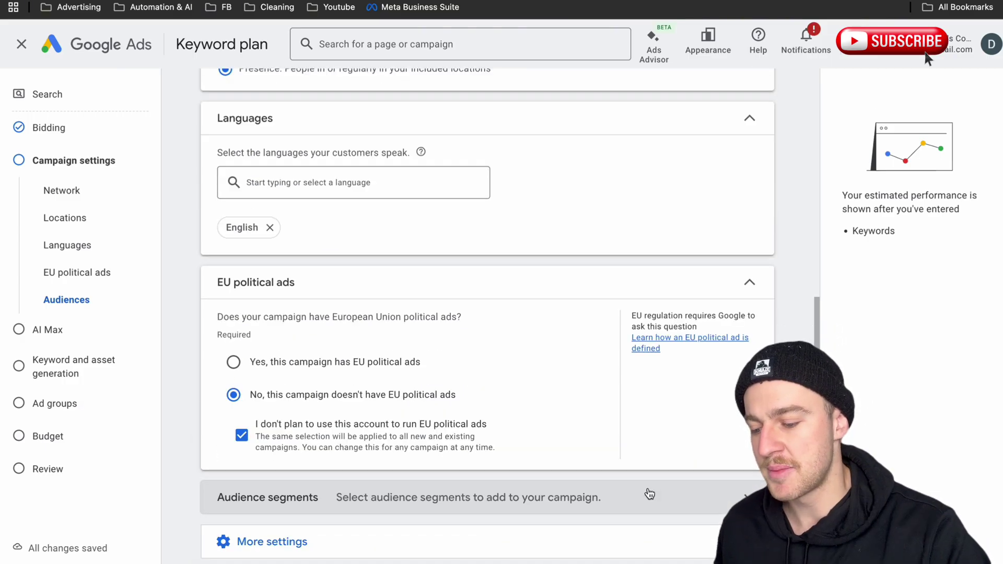
left_click(650, 491)
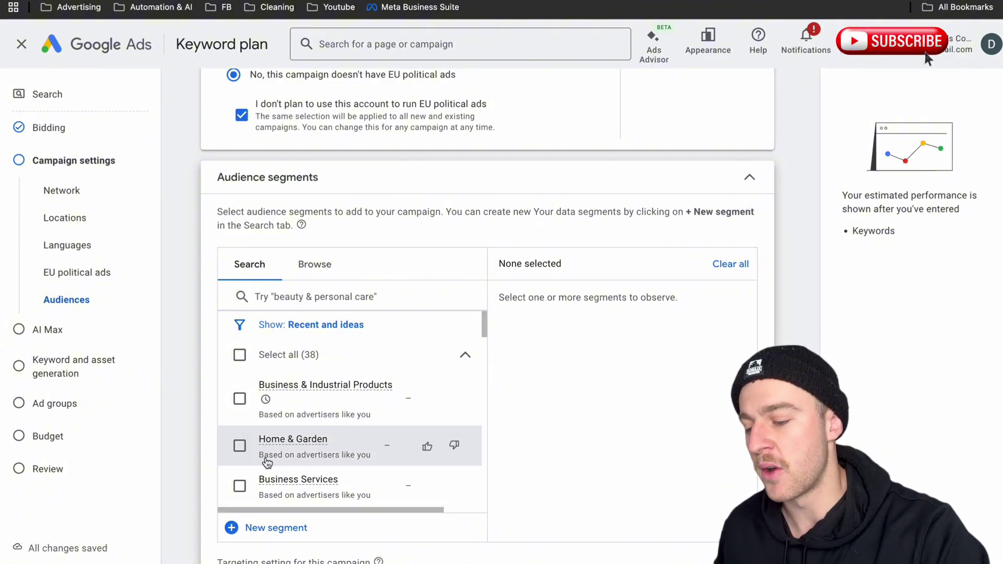
scroll(268, 462, "down", 1)
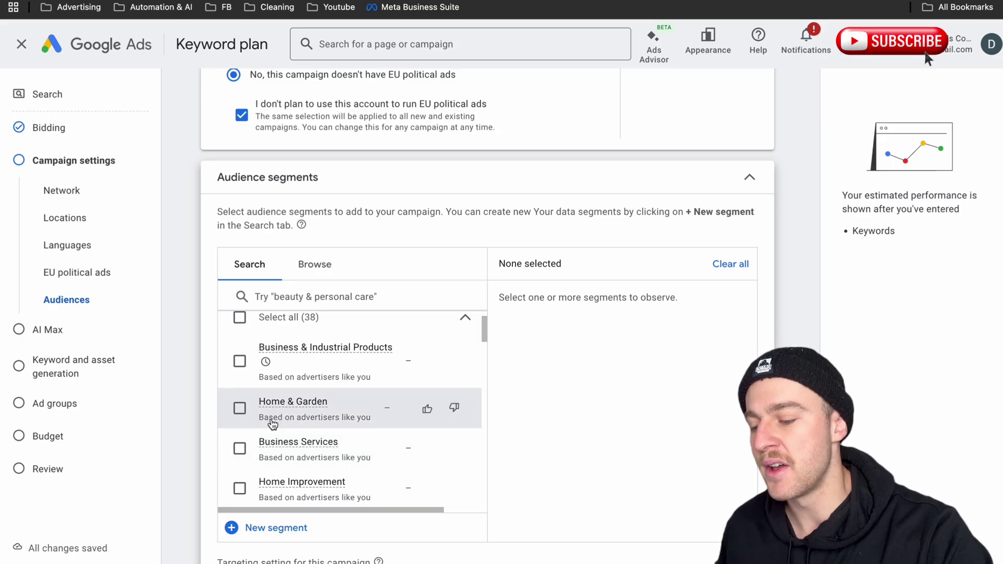
scroll(277, 405, "down", 1)
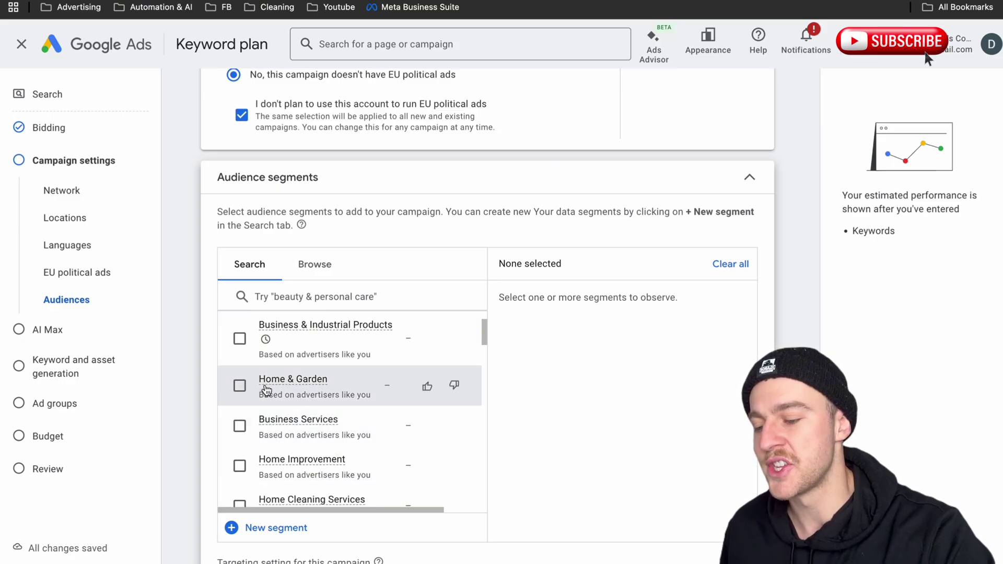
scroll(275, 400, "down", 1)
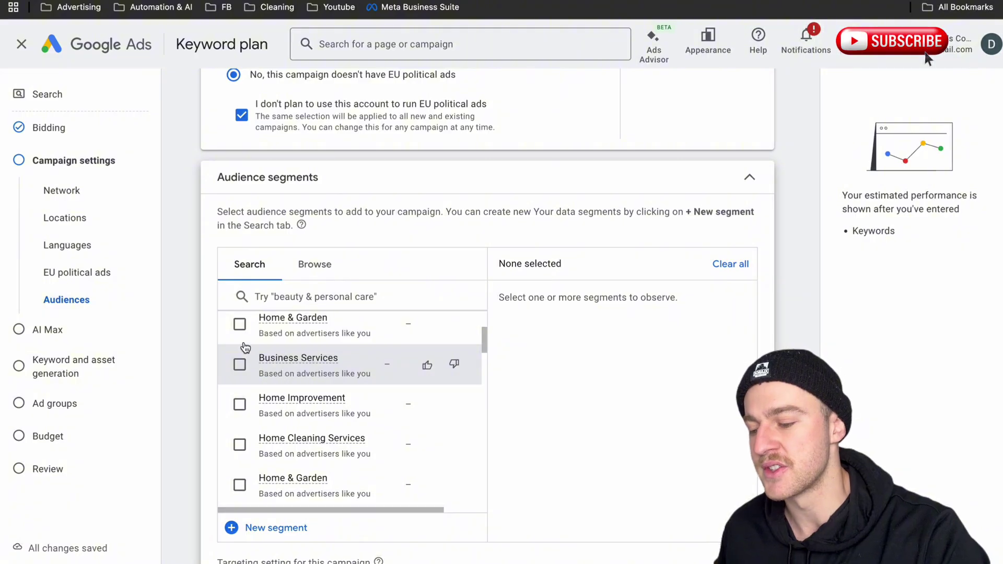
left_click(240, 325)
left_click(240, 365)
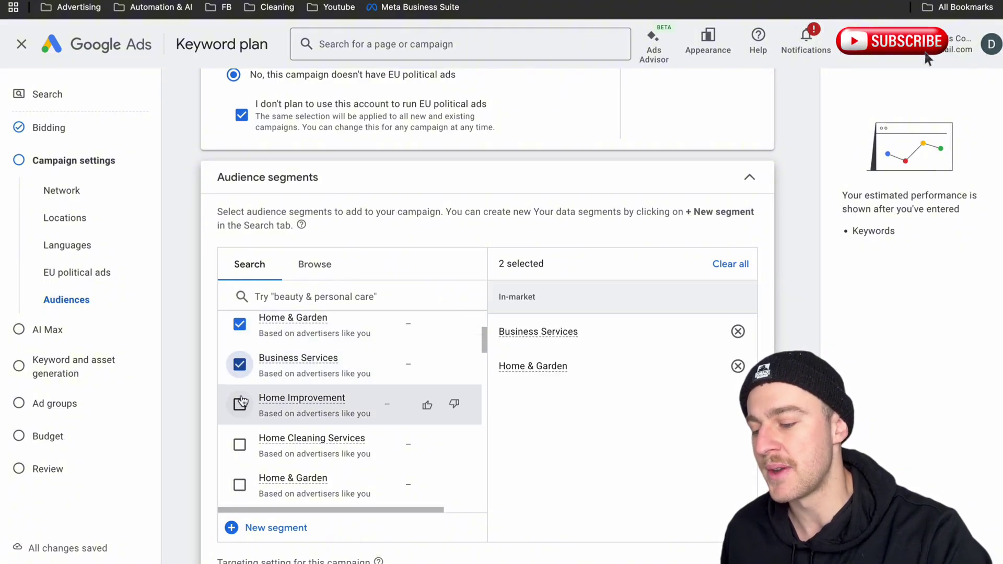
left_click(240, 404)
left_click(239, 445)
left_click(240, 485)
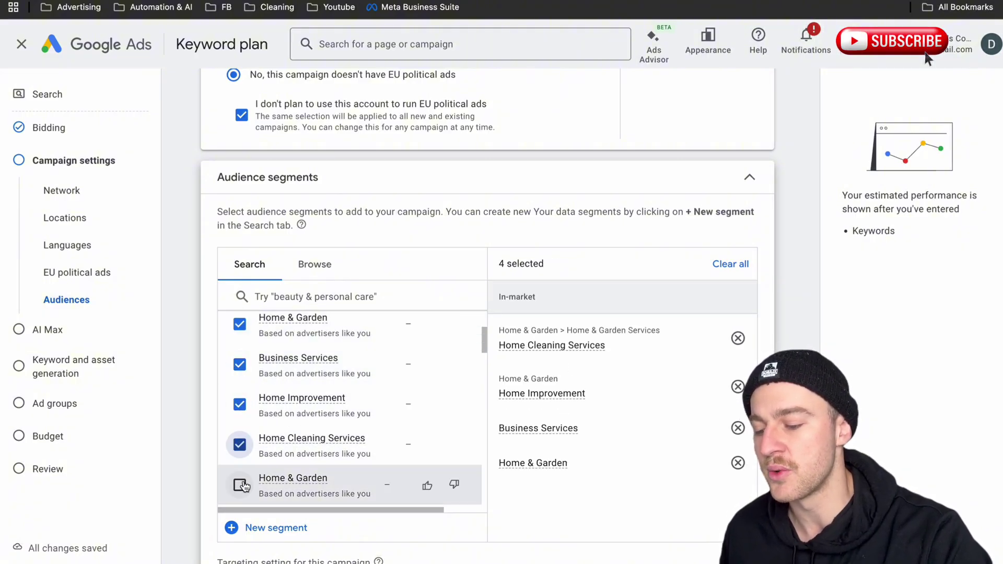
Keep the audience targeting setting at Observation (recommended) and finish the campaign settings
scroll(280, 486, "down", 5)
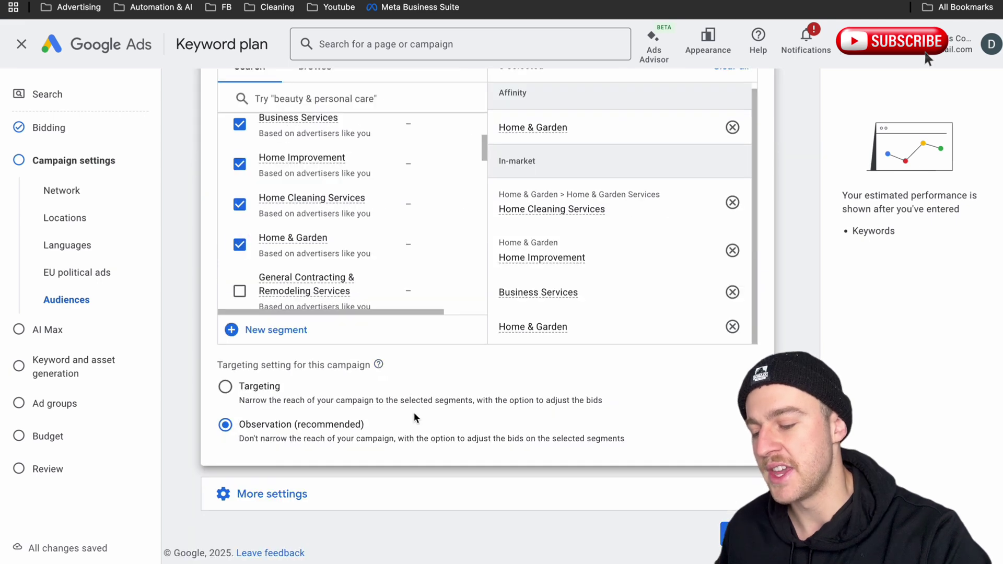
mouse_move(240, 425)
left_mouse_down()
mouse_move(369, 425)
mouse_move(251, 425)
left_mouse_up()
left_click(295, 435)
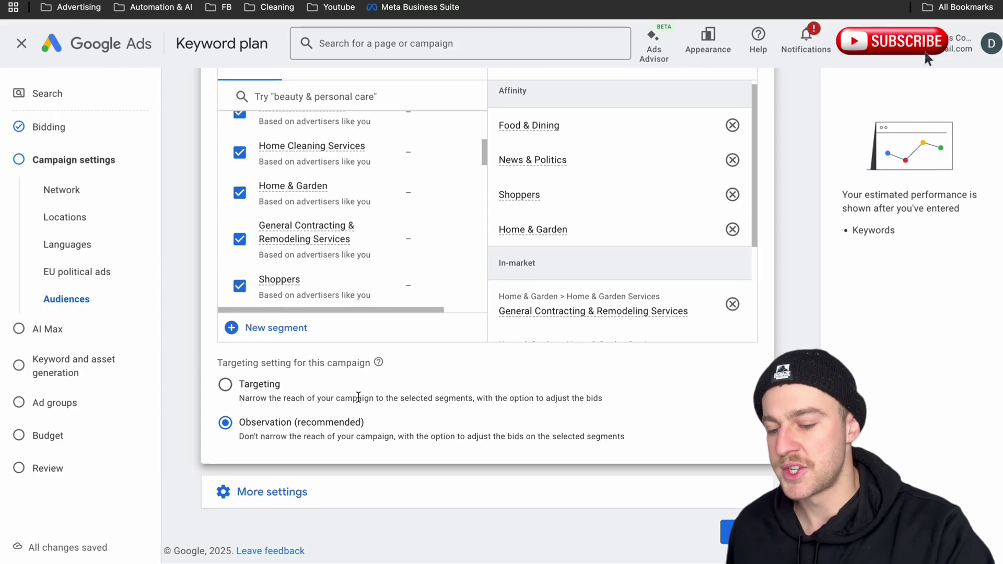
left_click(743, 533)
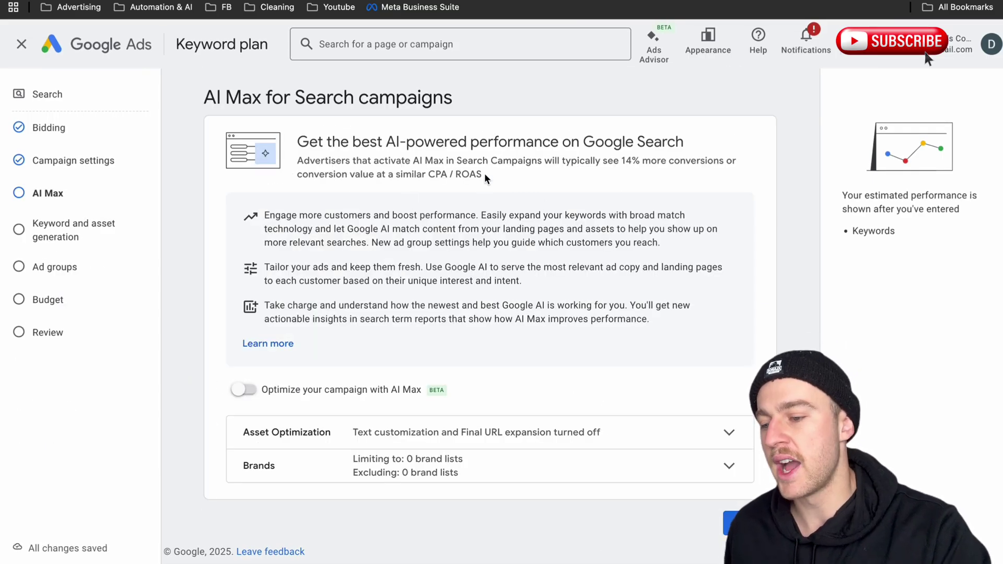
Continue with AI Max turned off and generate keywords and assets for the suggested JimsCleaning.com.au ad group
left_click_drag(468, 99, 230, 74)
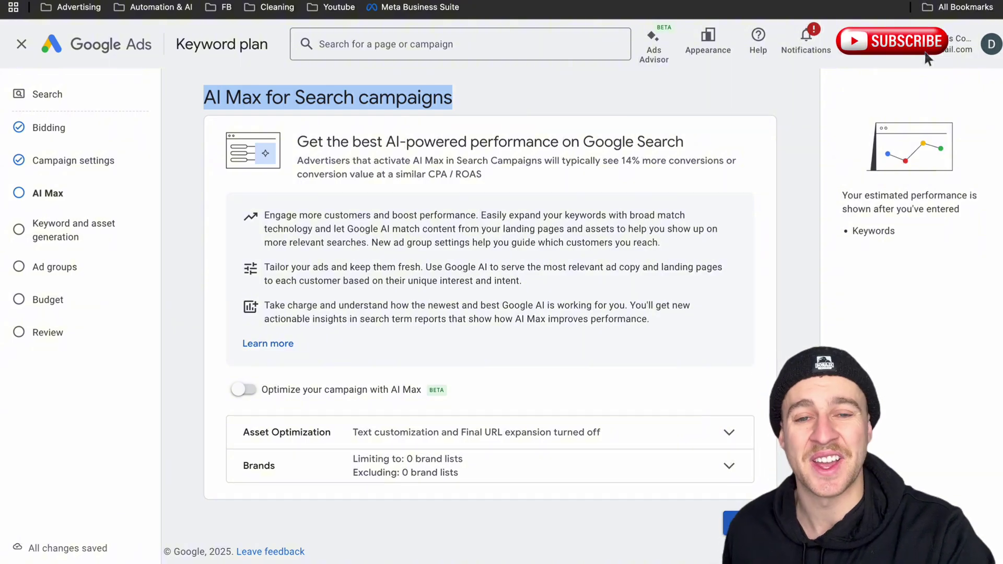
left_click(728, 523)
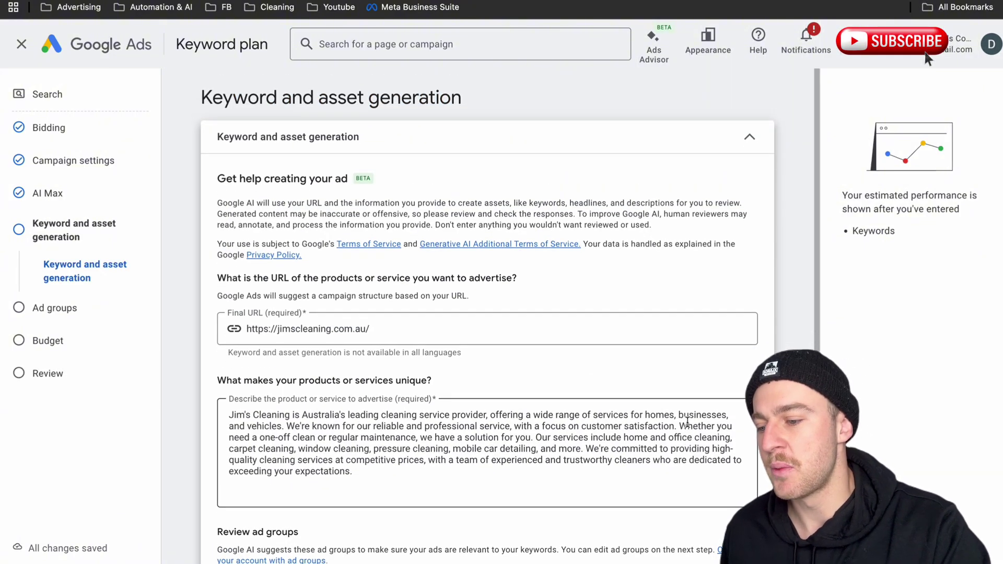
scroll(688, 423, "down", 5)
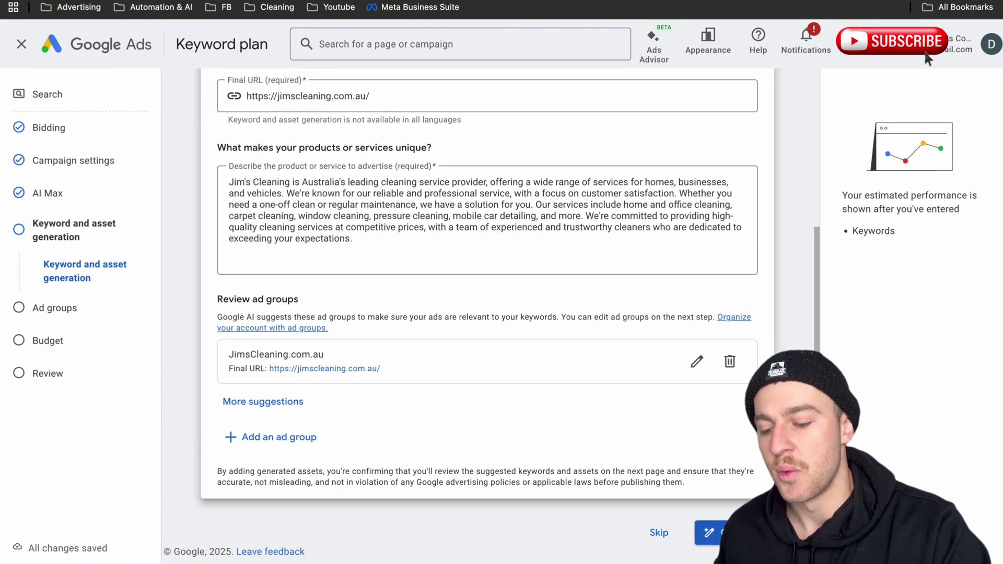
left_click(722, 533)
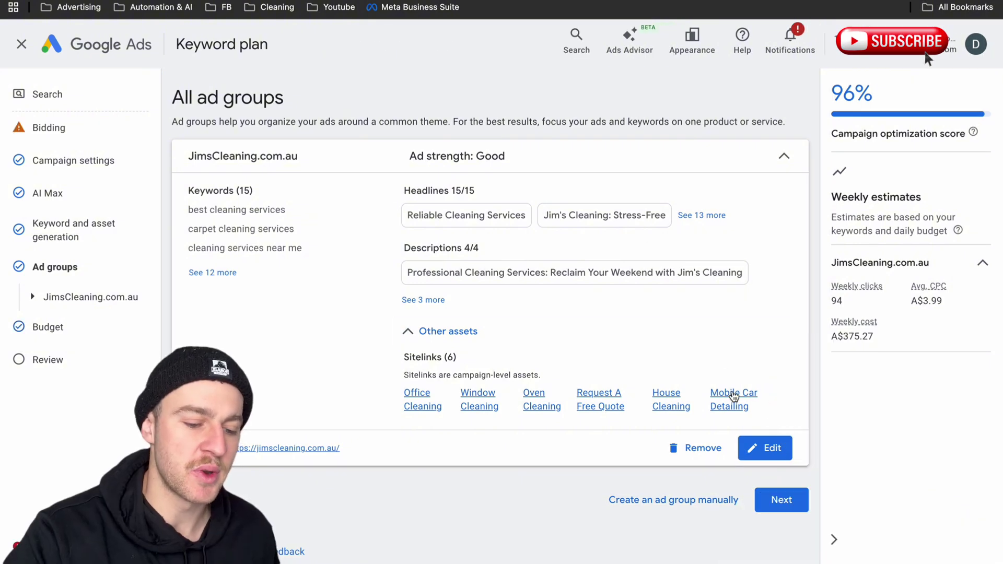
Edit the JimsCleaning.com.au ad group and replace all its generated keywords with the copied list, from "cleaning services near me" to "residential cleaning companies"
left_click(767, 448)
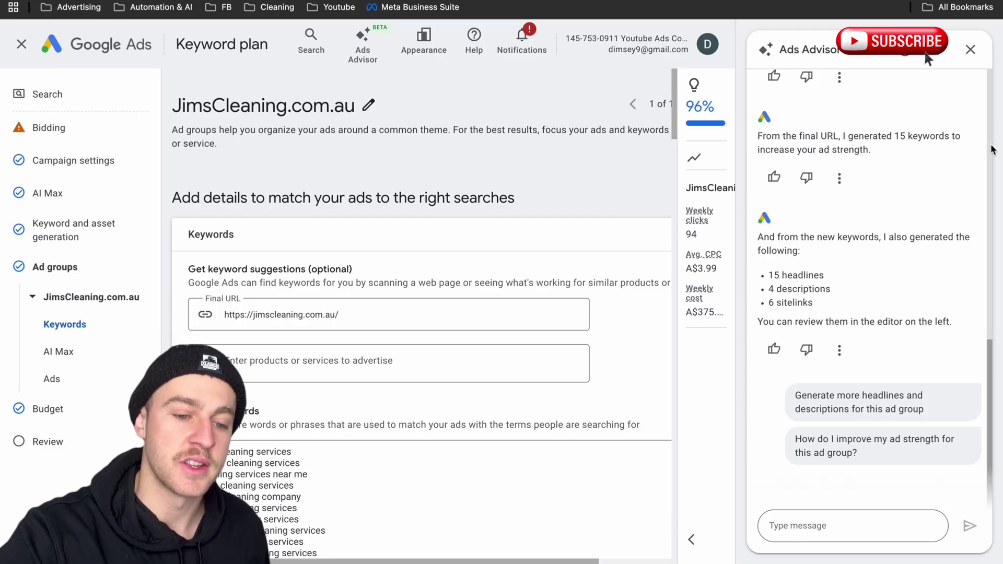
left_click(970, 50)
scroll(571, 471, "down", 5)
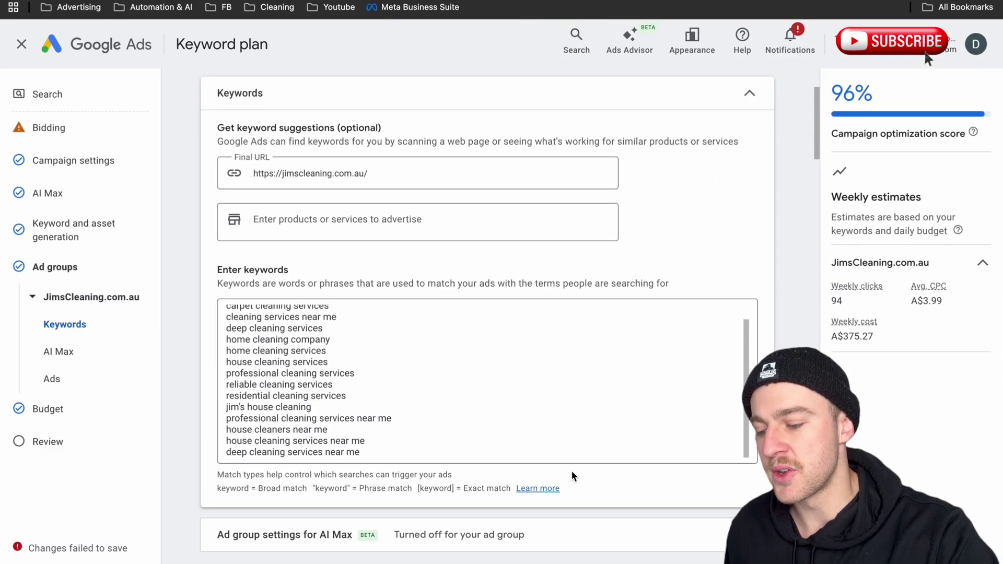
left_click_drag(385, 444, 228, 298)
key("BackSpace")
left_click_drag(408, 327, 173, 274)
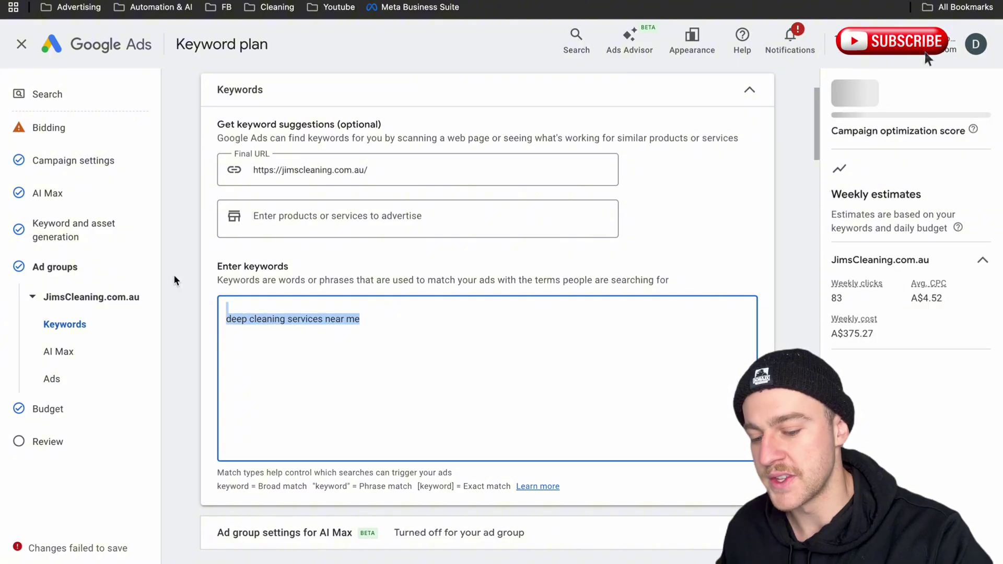
key("BackSpace")
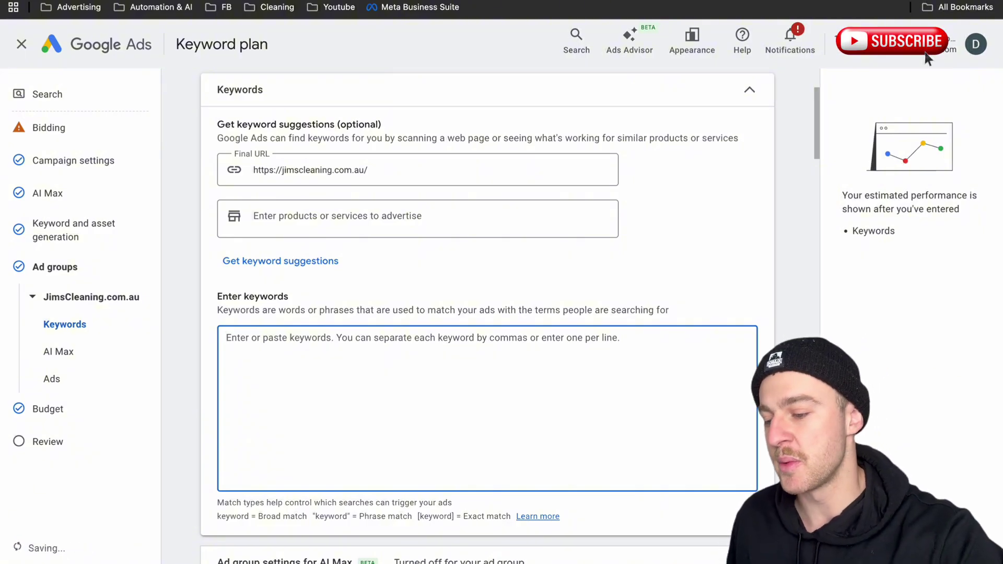
key("ctrl+v")
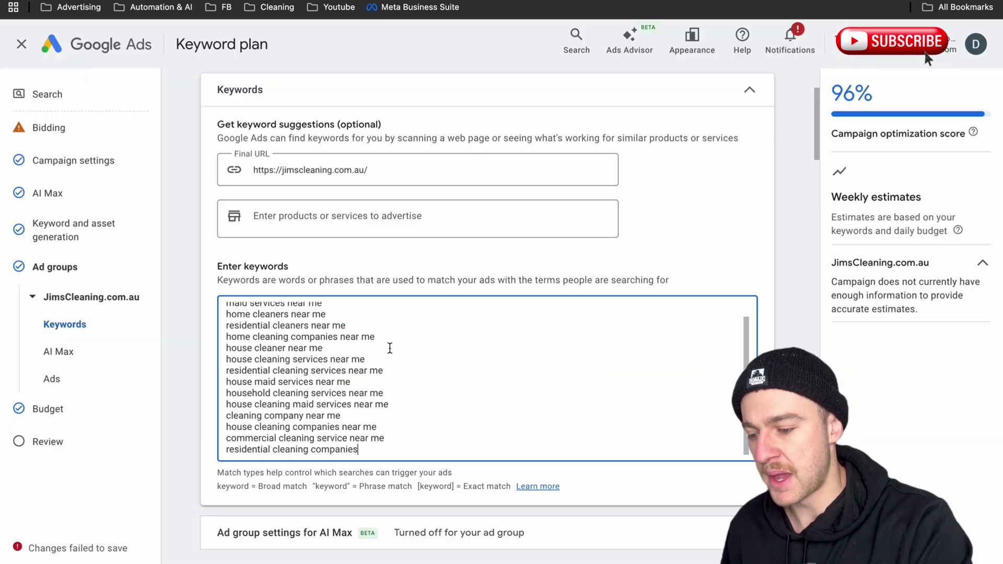
Review the ad group's keyword list and the notation for broad, phrase and exact match types
scroll(390, 347, "up", 2)
scroll(399, 333, "down", 1)
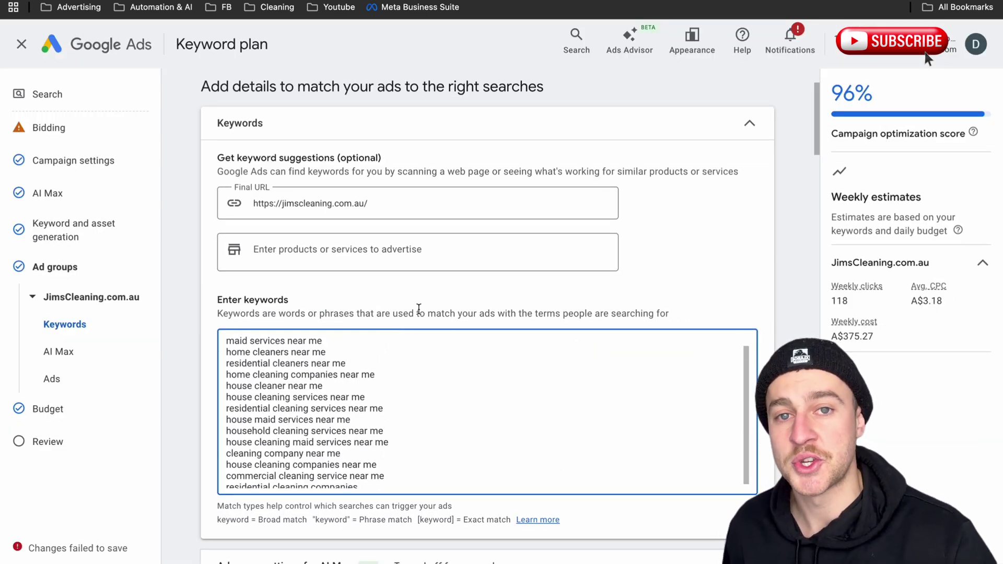
scroll(419, 309, "down", 2)
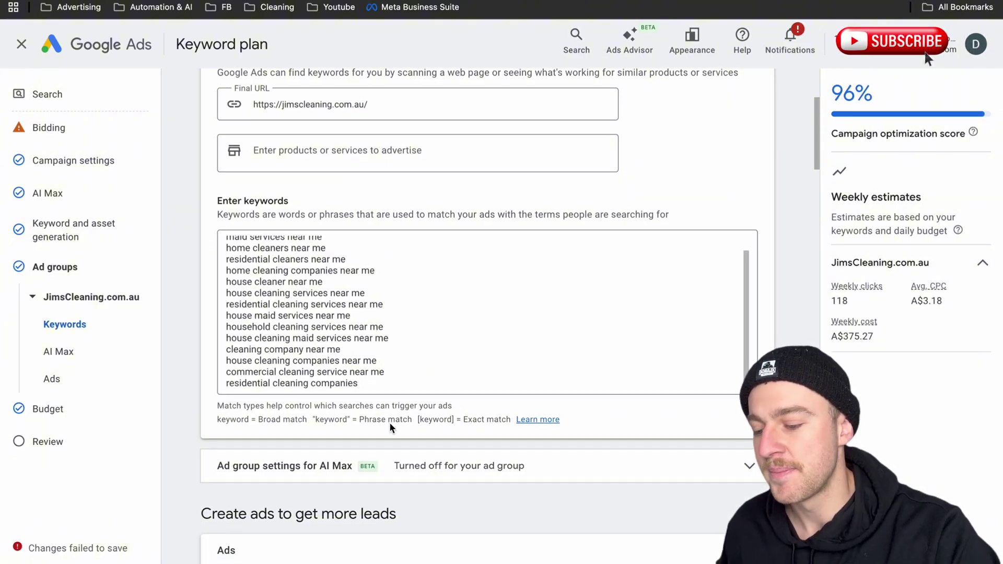
left_click(468, 421)
scroll(458, 363, "up", 3)
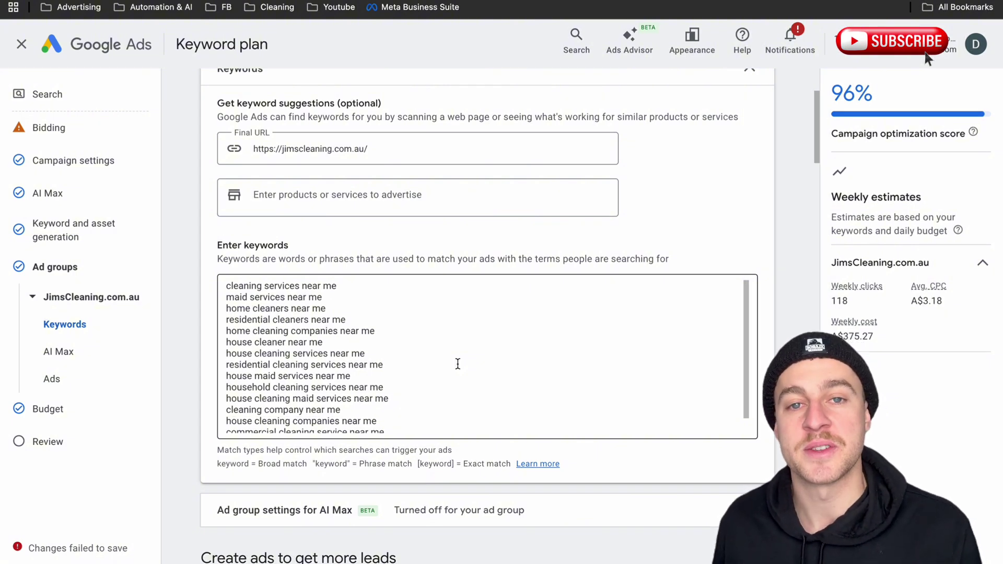
scroll(457, 363, "down", 2)
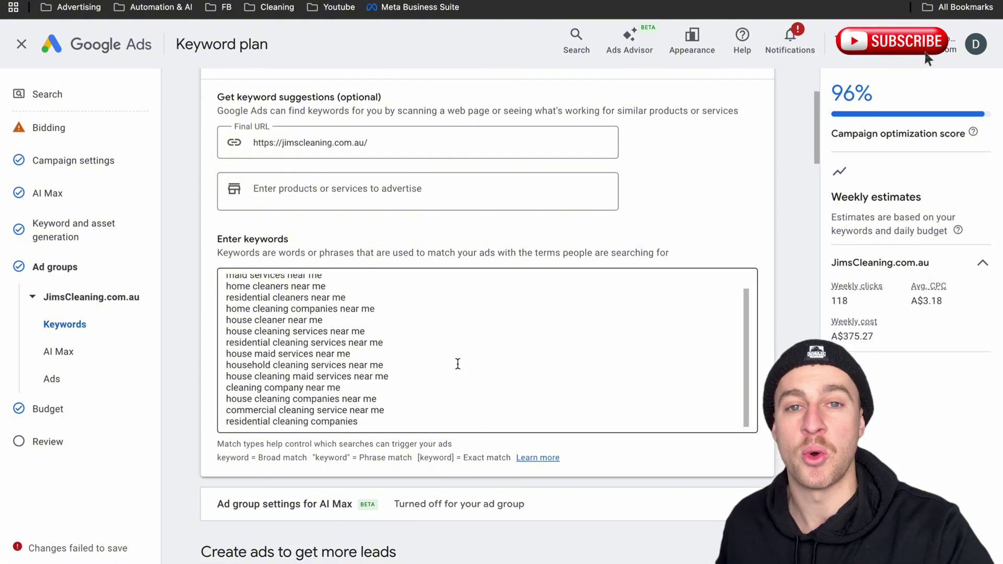
scroll(457, 364, "down", 1)
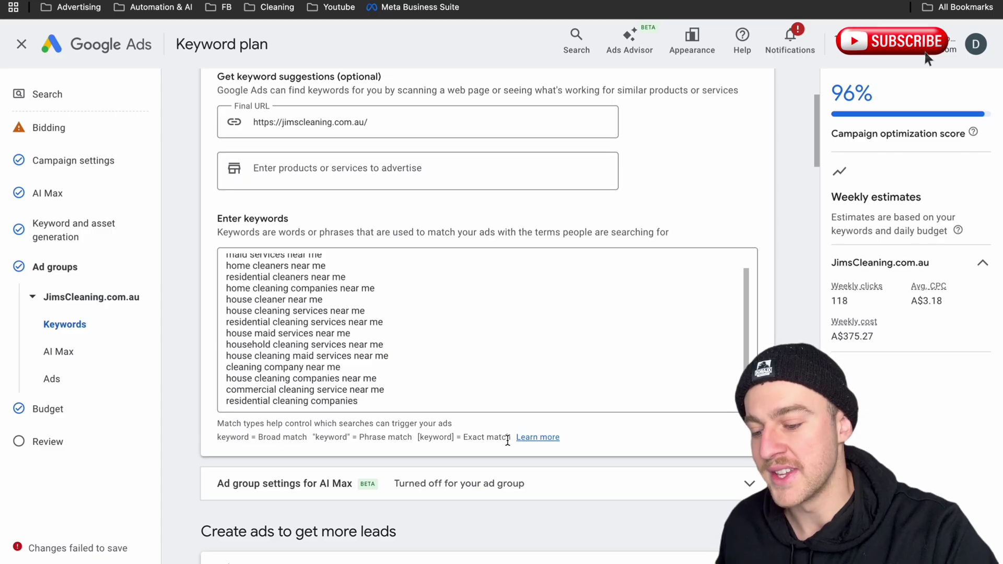
left_click(486, 403)
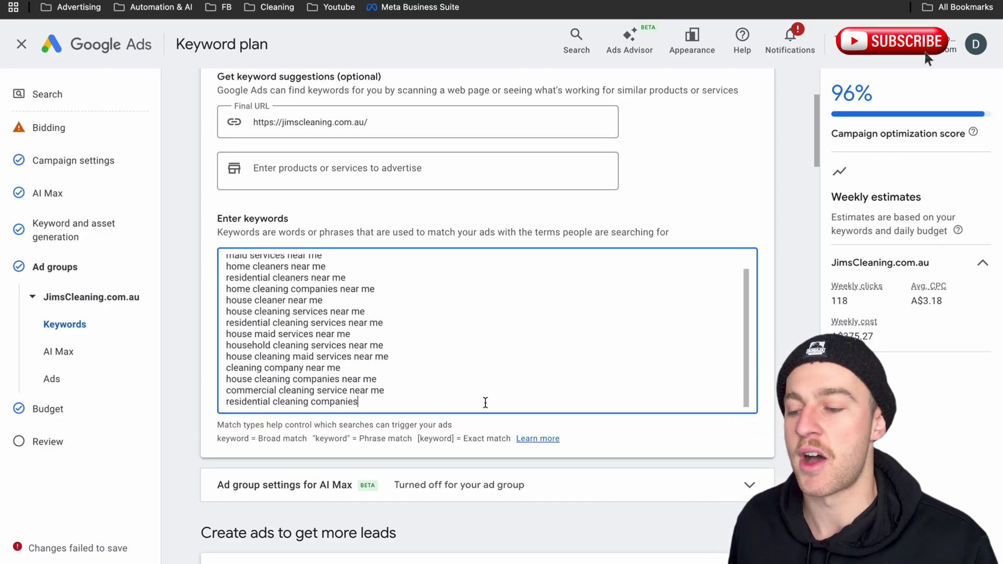
Add the first saved phone number to the campaign as the ad's call asset
scroll(471, 375, "down", 6)
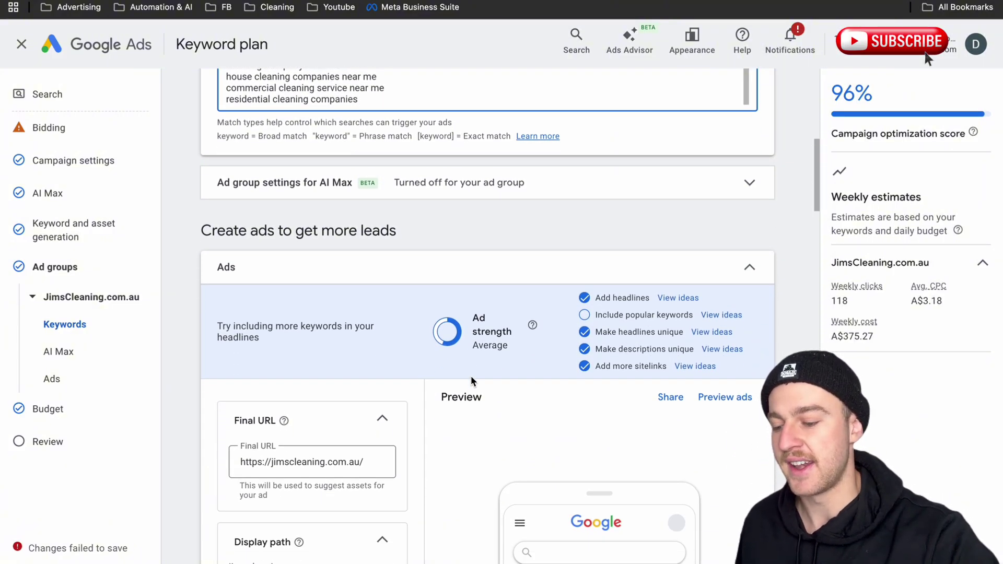
scroll(471, 376, "down", 8)
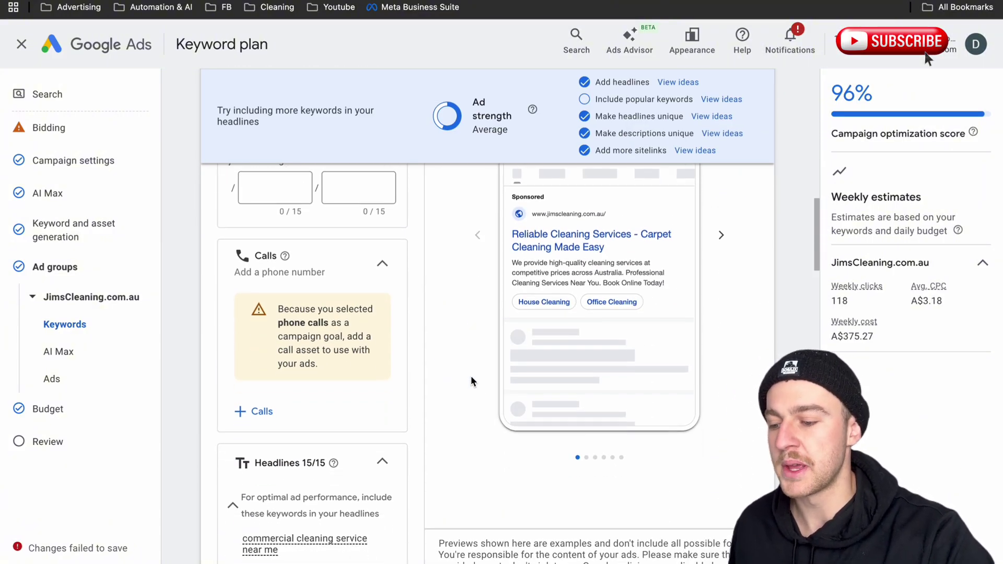
scroll(472, 375, "up", 3)
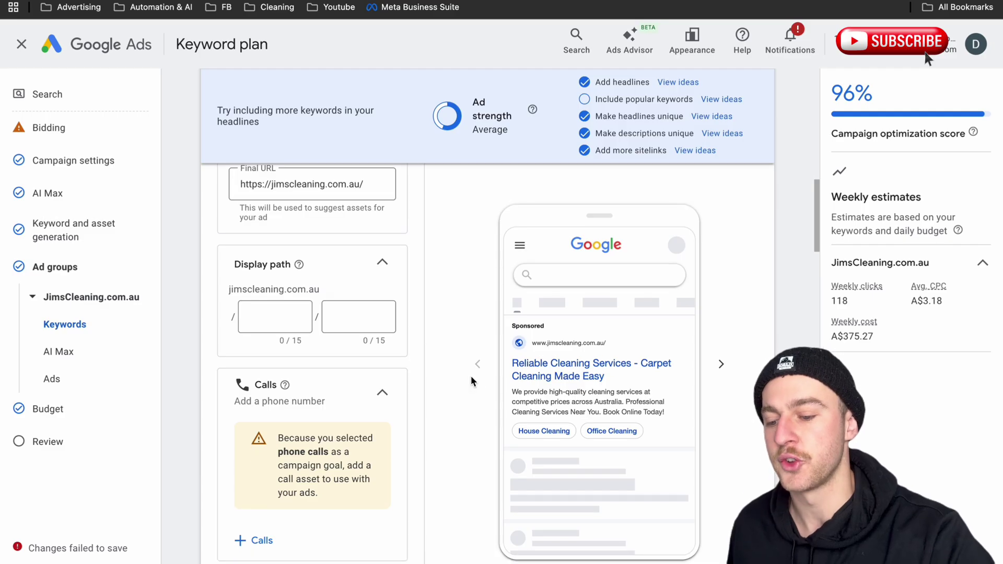
scroll(472, 377, "down", 1)
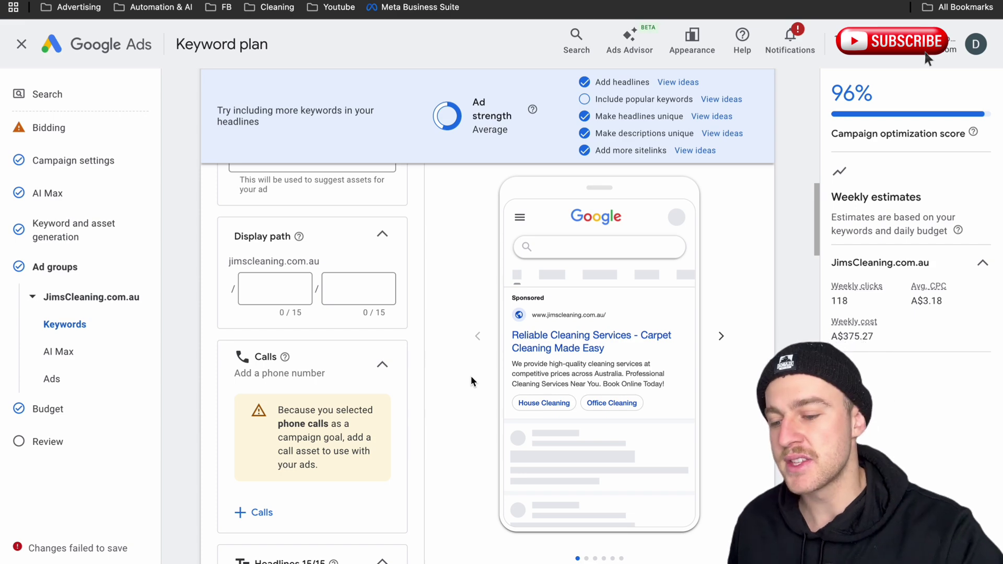
scroll(471, 377, "down", 1)
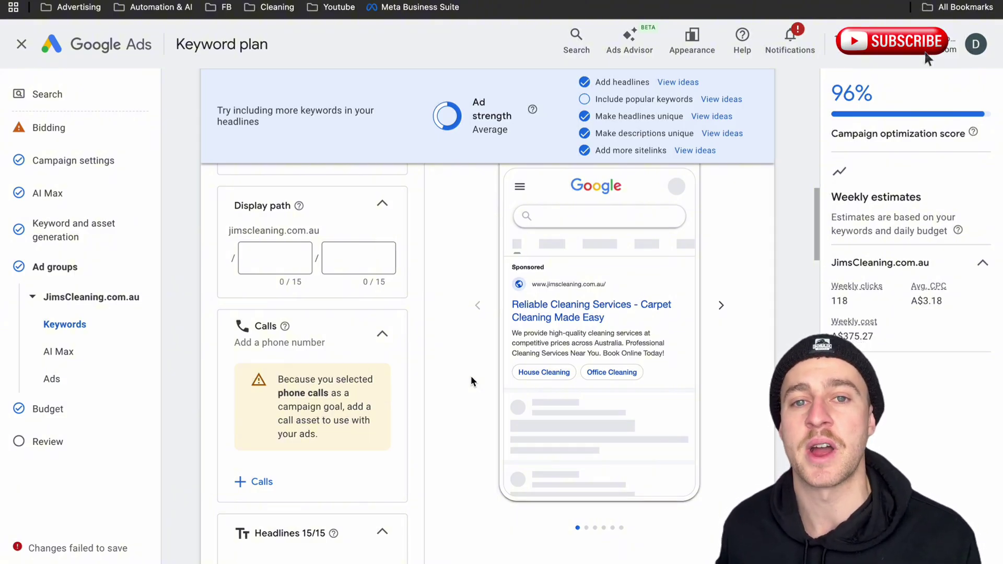
scroll(472, 380, "down", 2)
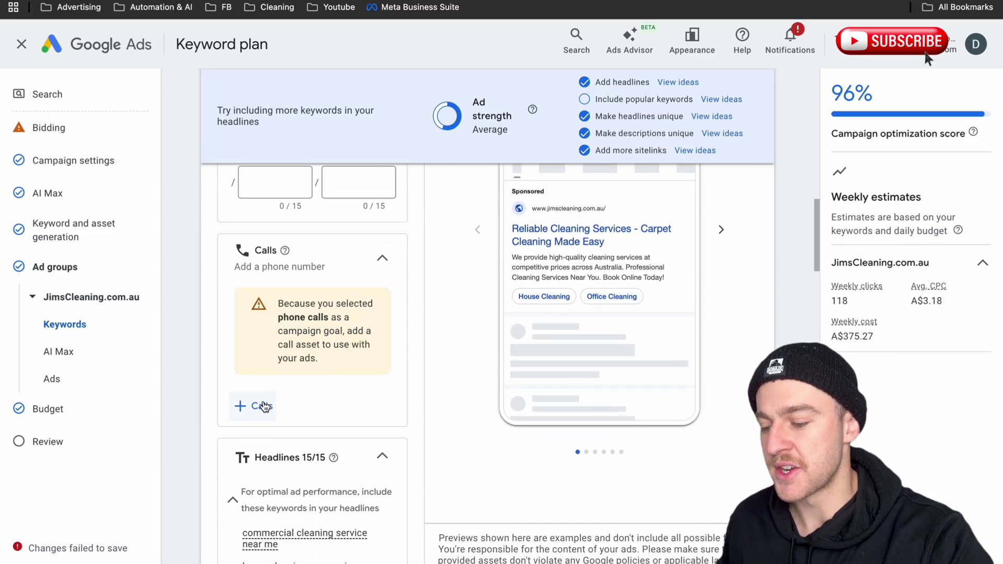
left_click(263, 403)
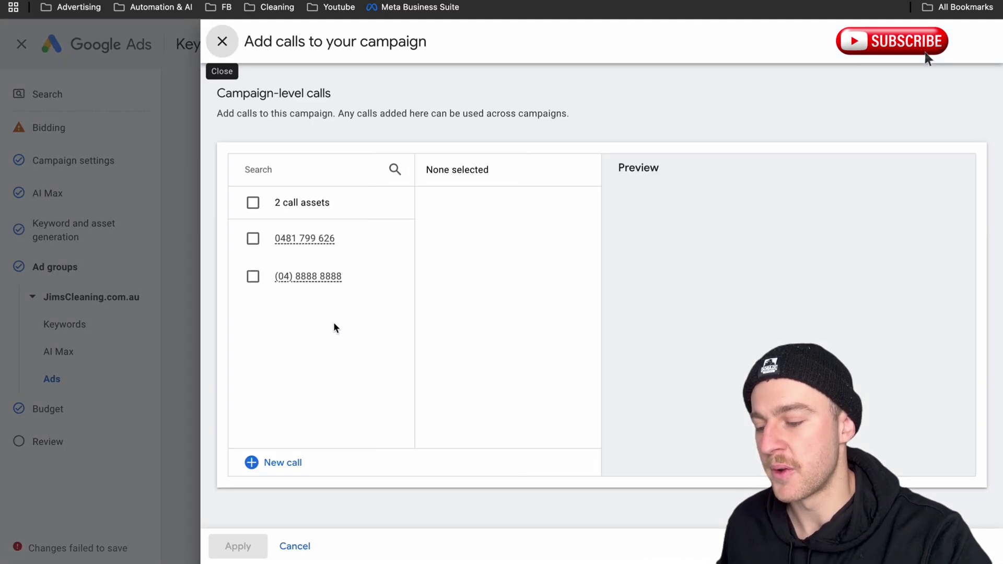
left_click(255, 239)
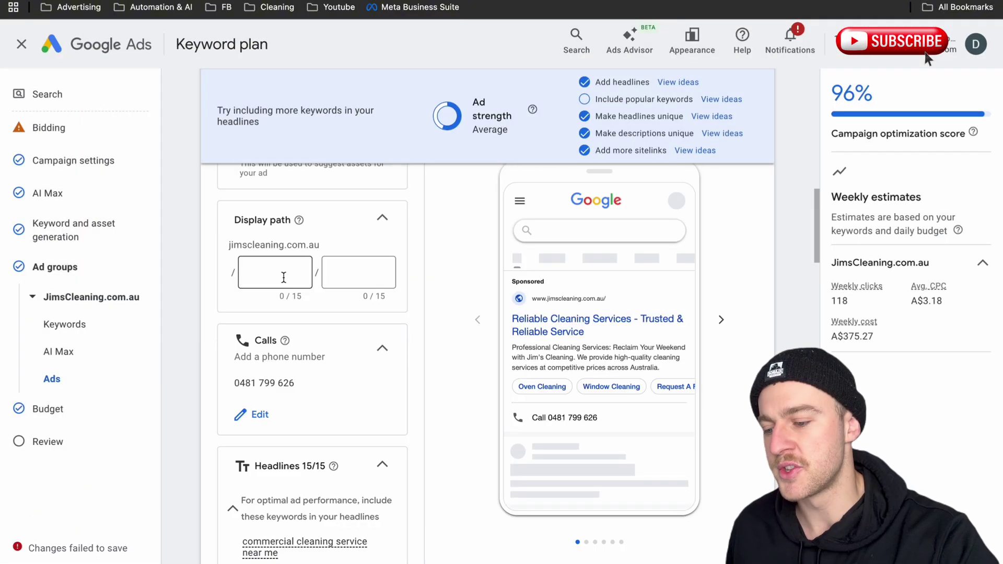
left_click(286, 282)
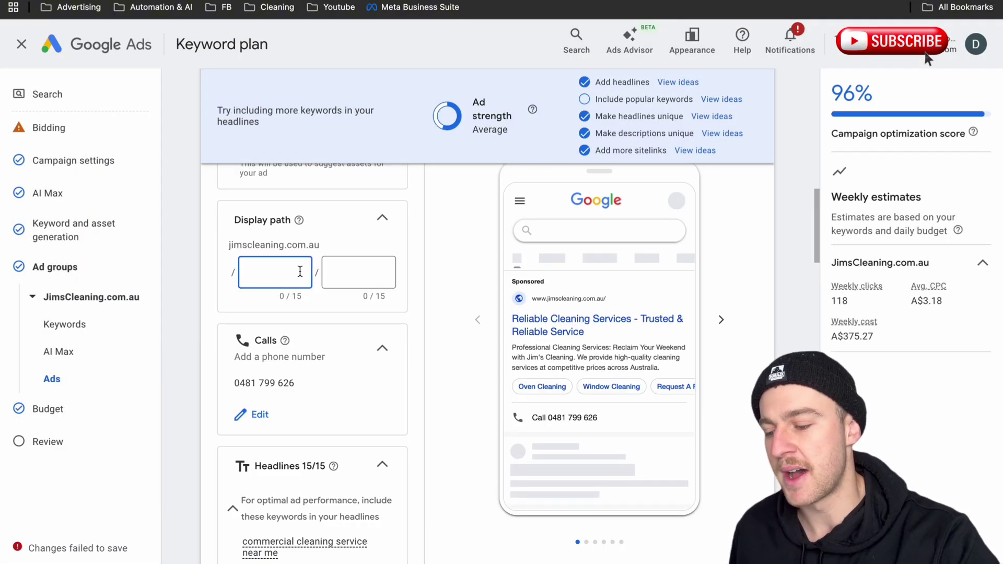
left_click(610, 297)
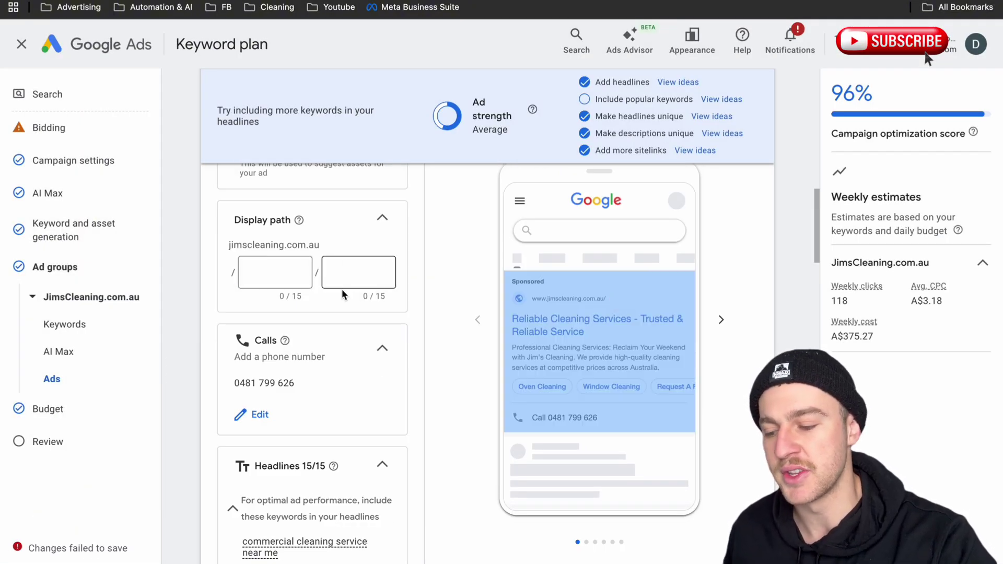
scroll(341, 290, "down", 1)
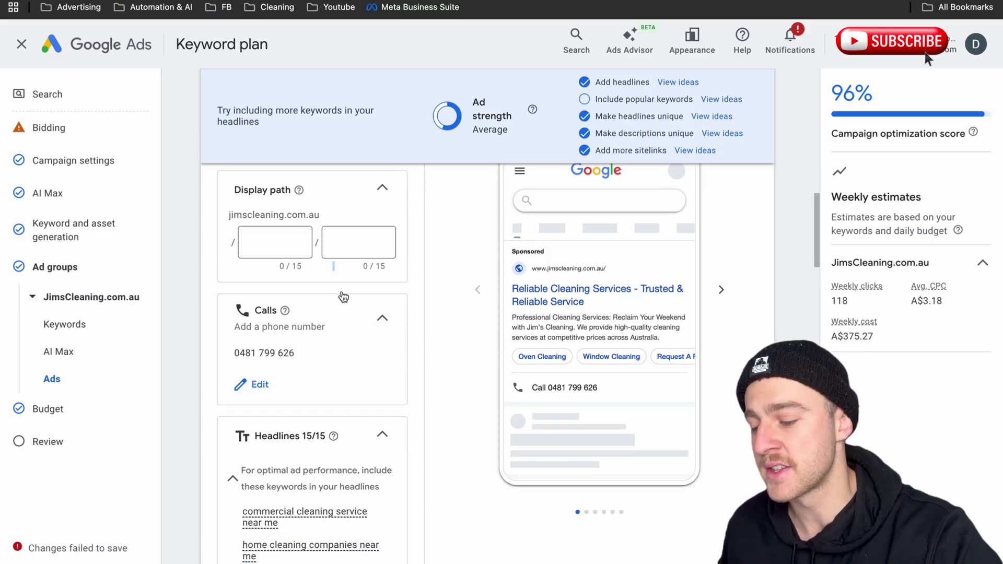
Replace the first headline, "Reliable Cleaning Services", with a dynamic keyword insertion
scroll(457, 424, "down", 6)
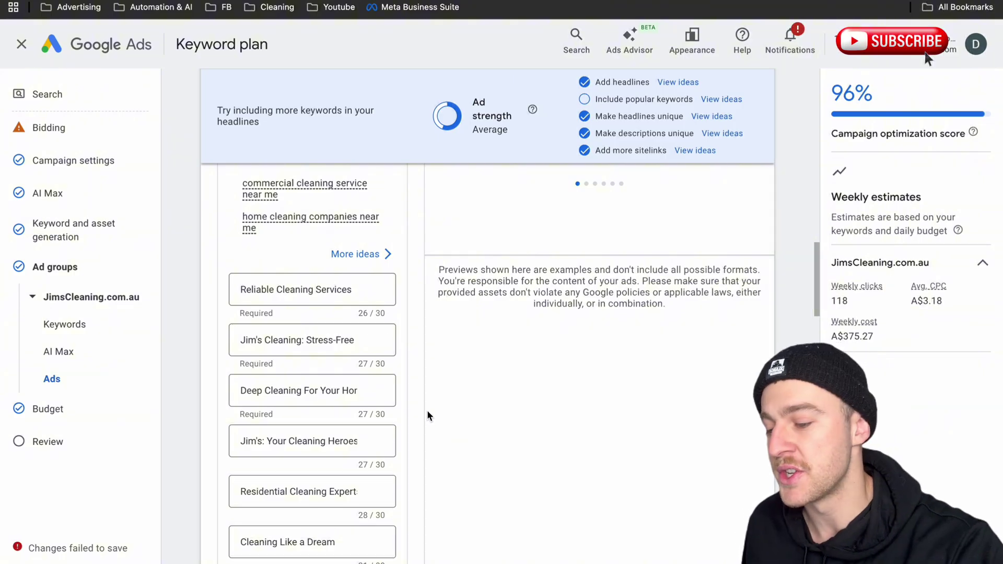
left_click(241, 291)
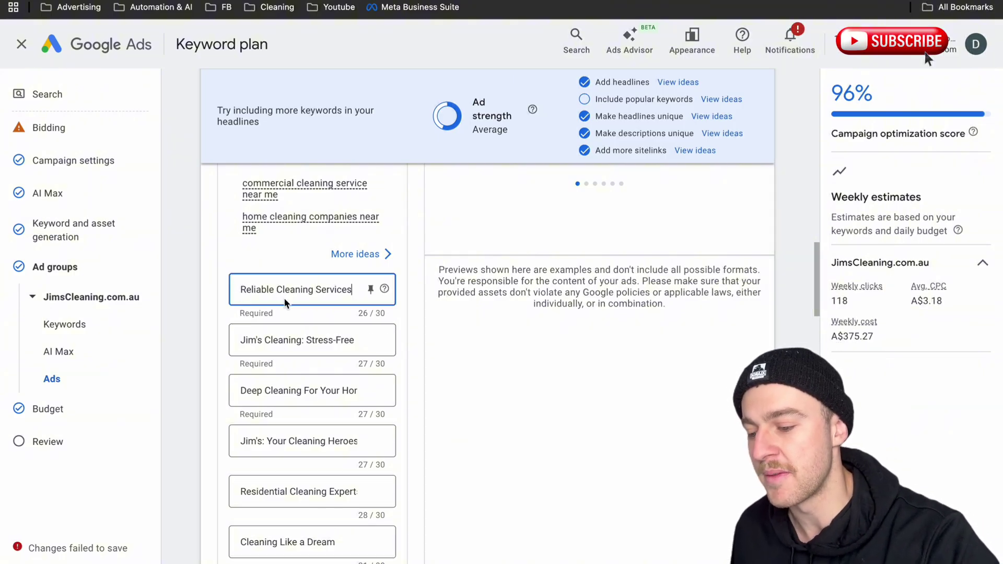
left_click_drag(356, 290, 240, 291)
key("BackSpace")
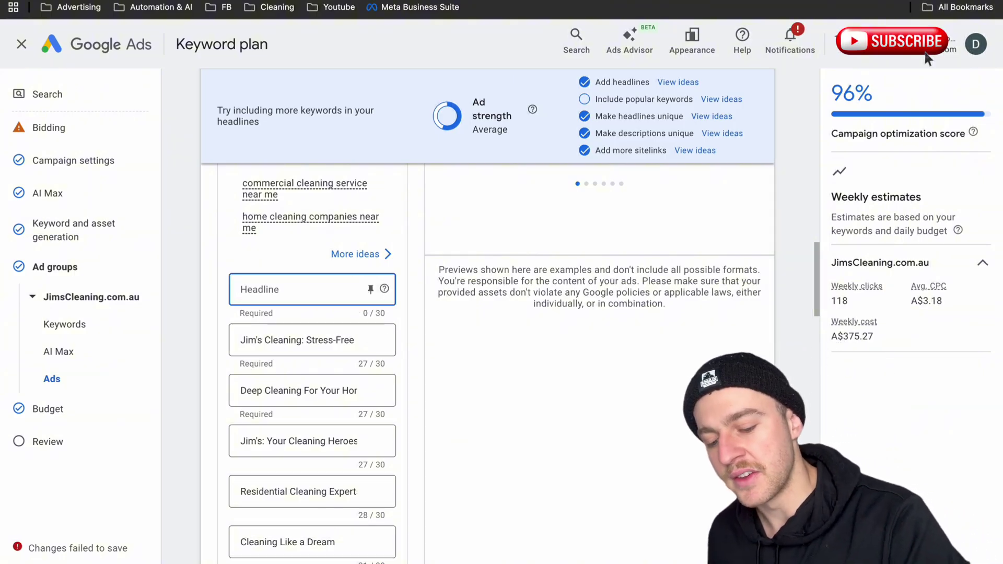
type("{")
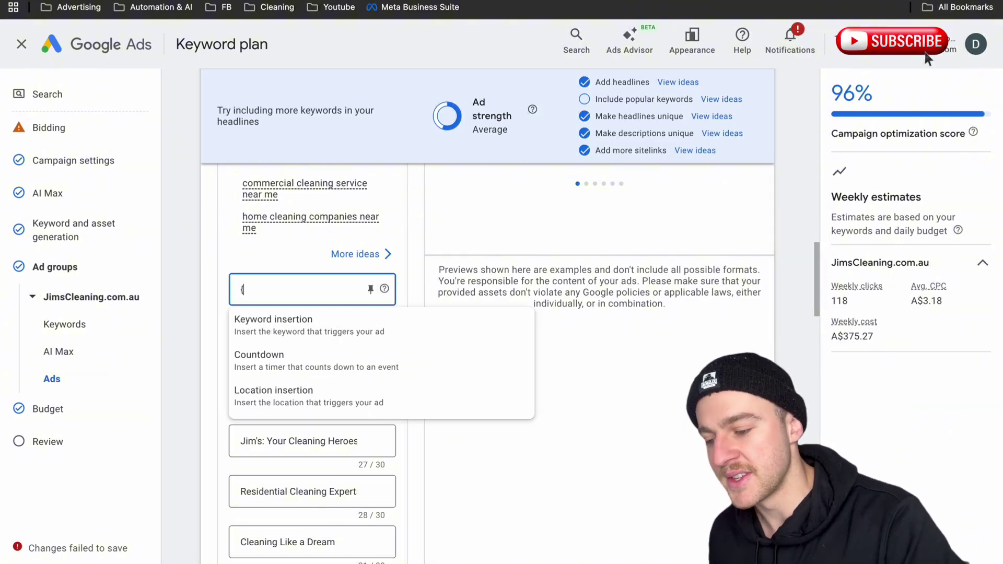
left_click(250, 322)
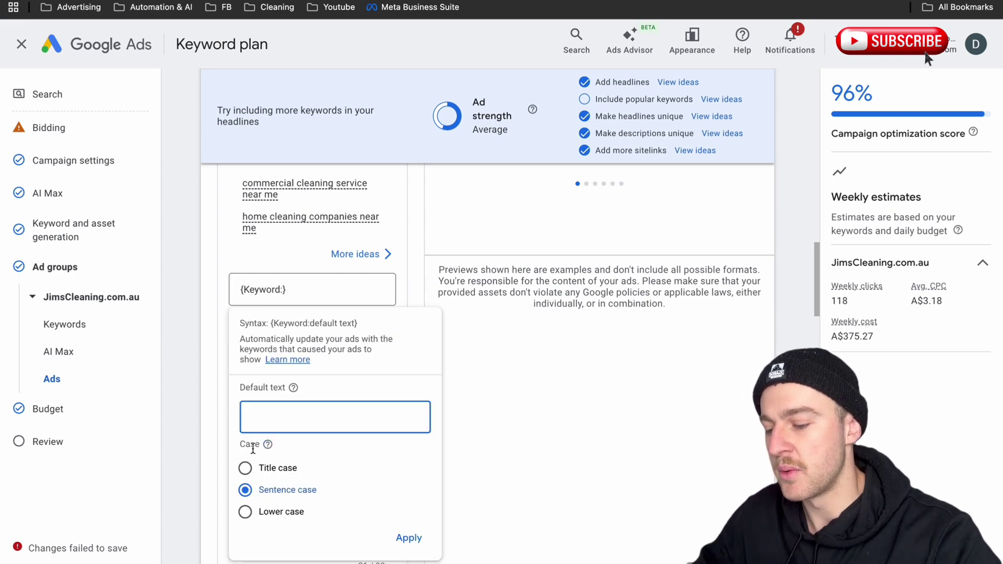
Give the keyword insertion title case and the default text "home cleaners near me", and pin this headline to position 1
left_click(245, 468)
left_click(283, 417)
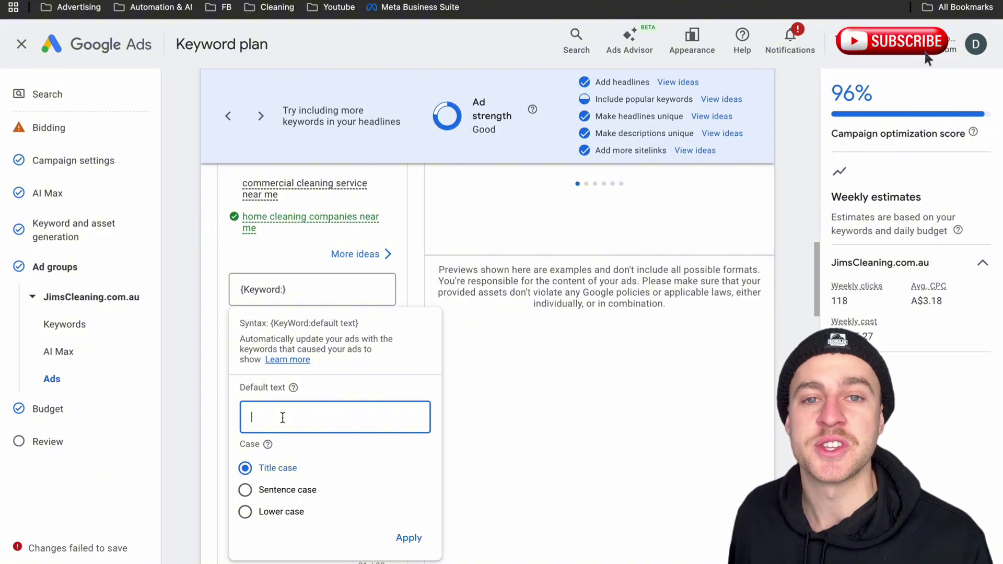
type("home cleaners near me")
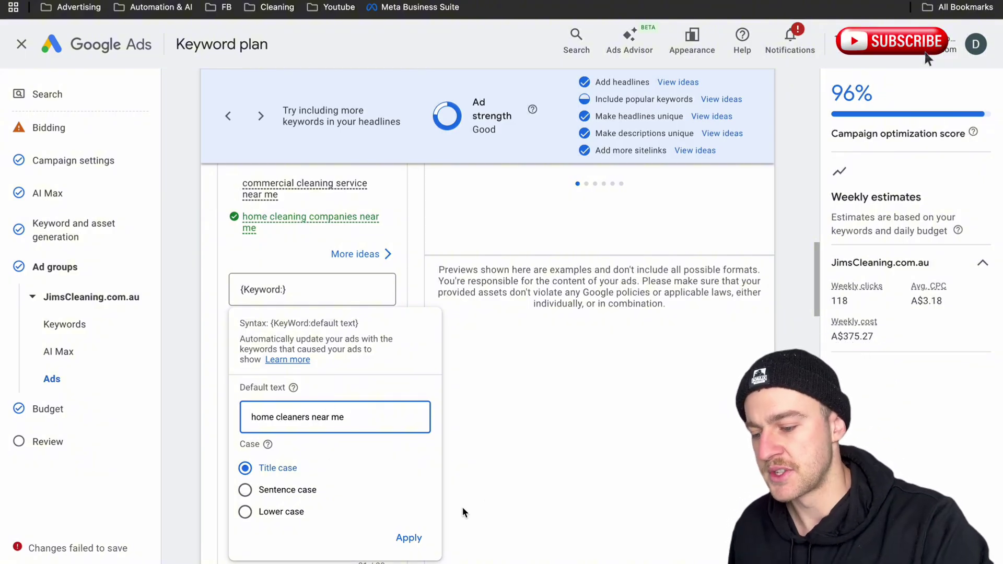
left_click(409, 537)
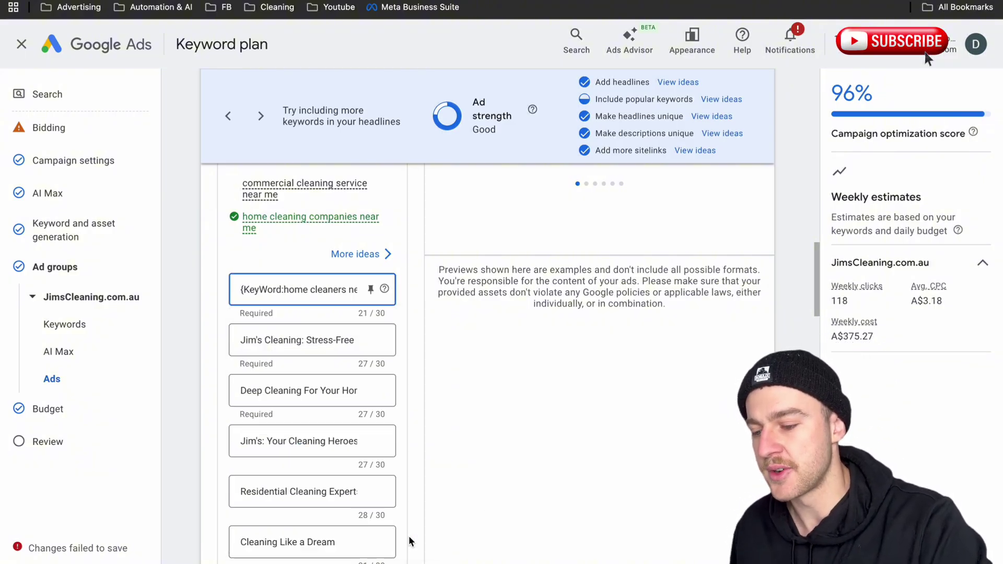
left_click(371, 290)
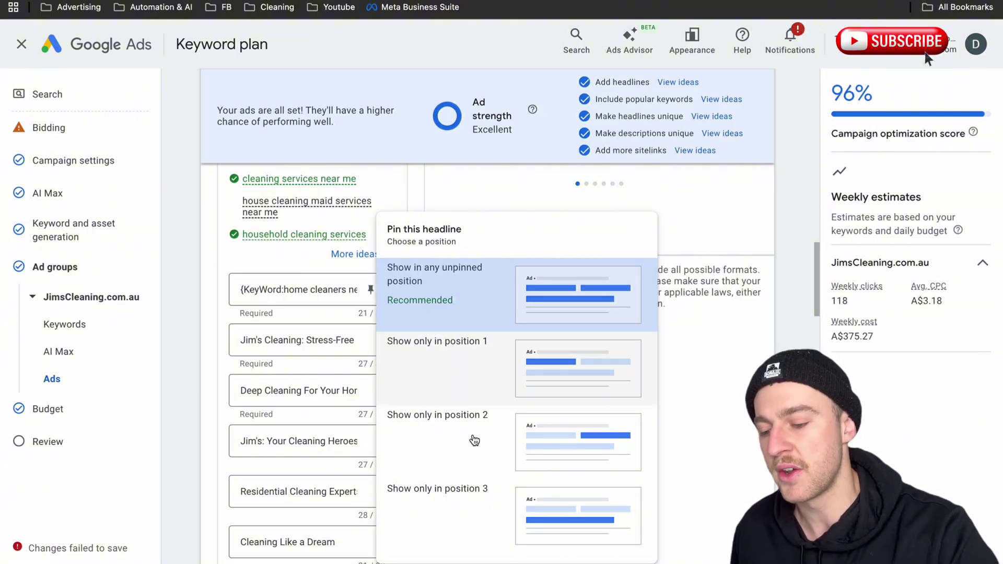
left_click(473, 381)
Examine the ad strength and the ad preview, and compare the preview's headline with the ad group's keyword list
scroll(449, 343, "up", 5)
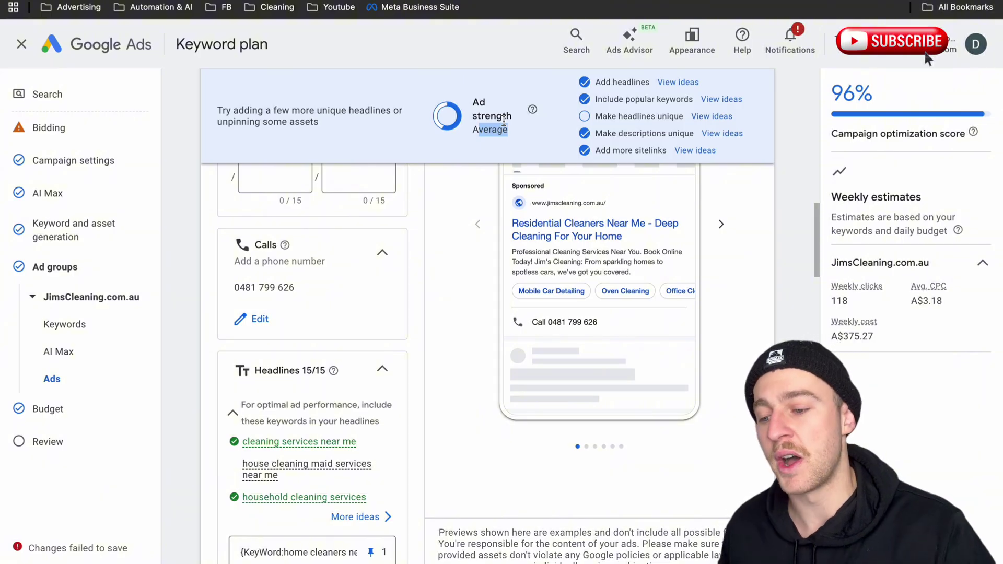
scroll(504, 120, "down", 1)
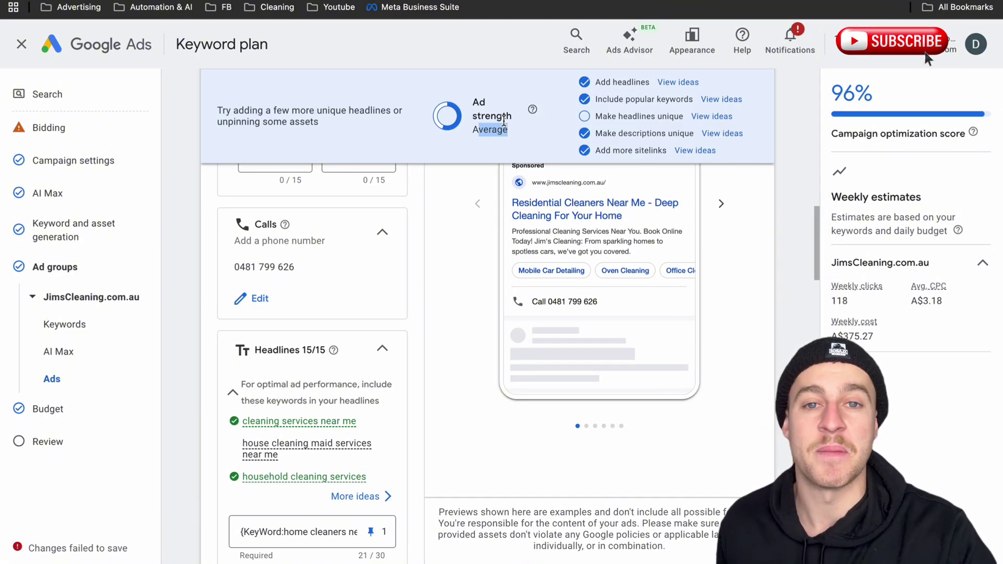
scroll(505, 120, "down", 3)
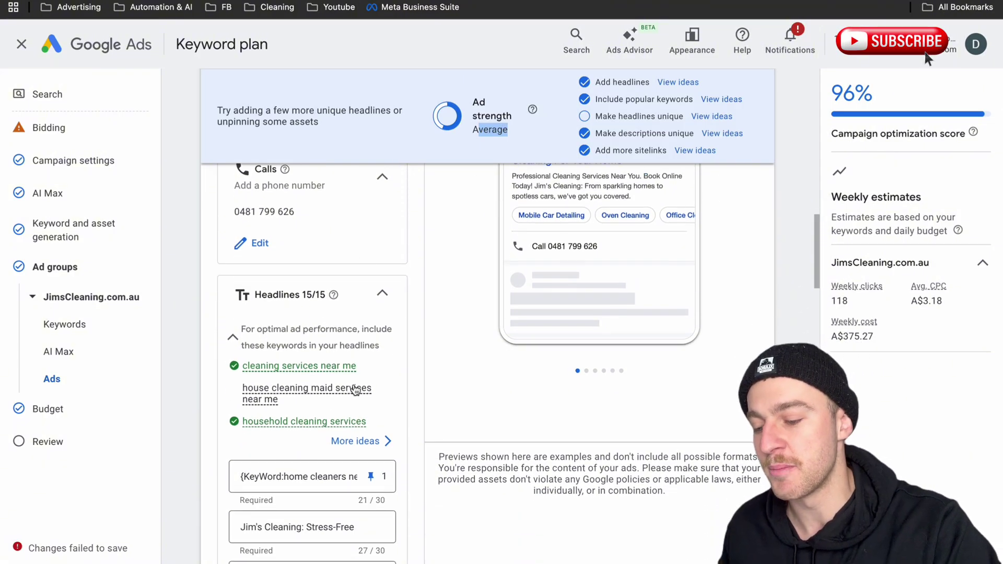
scroll(466, 374, "up", 5)
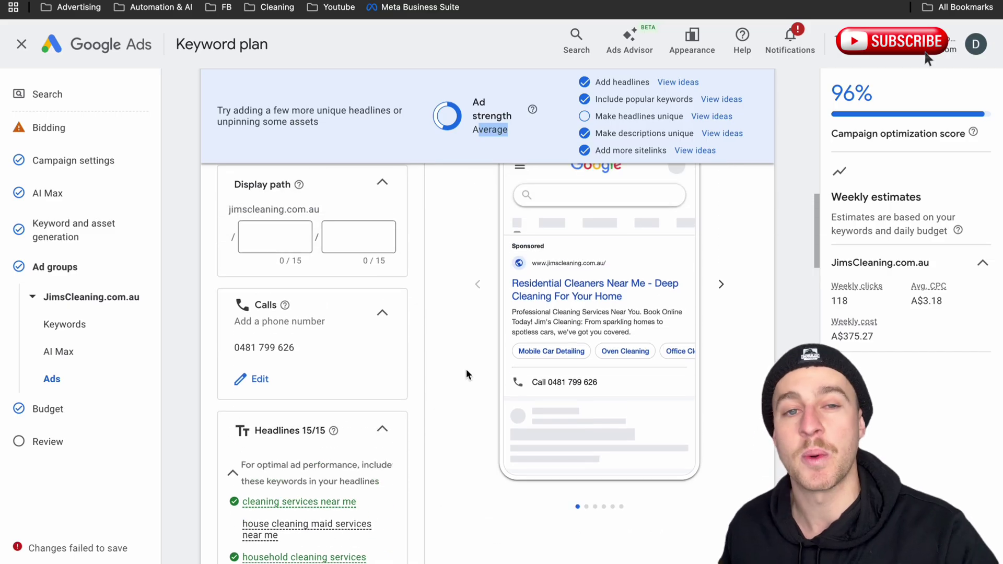
scroll(466, 375, "down", 5)
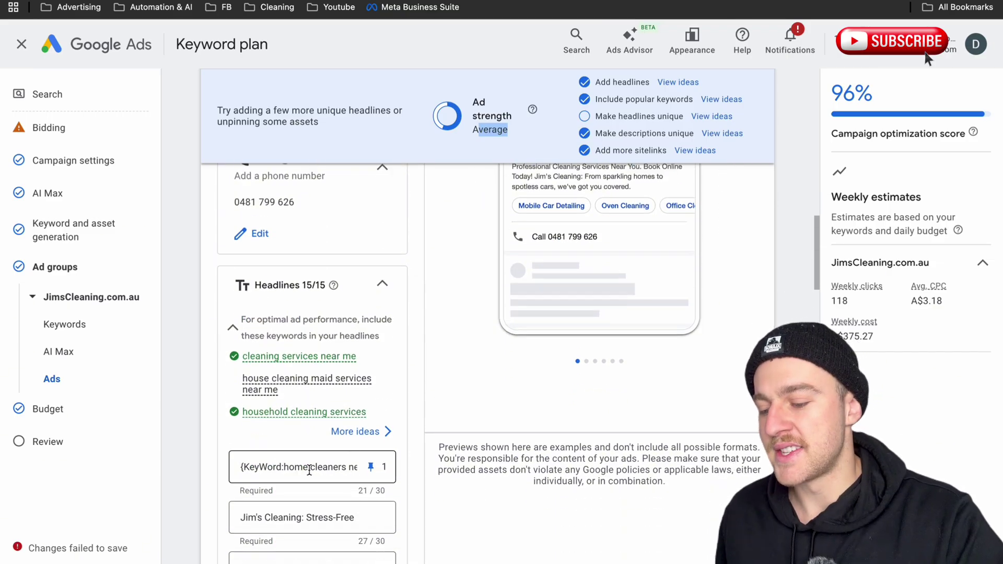
scroll(424, 385, "up", 20)
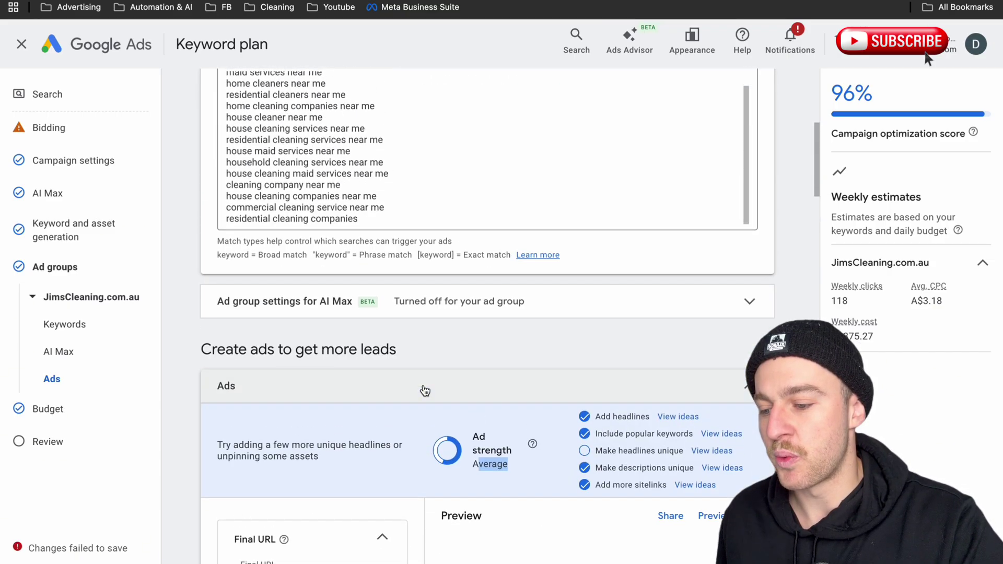
left_click_drag(414, 364, 272, 352)
left_click_drag(346, 352, 239, 352)
scroll(287, 372, "down", 1)
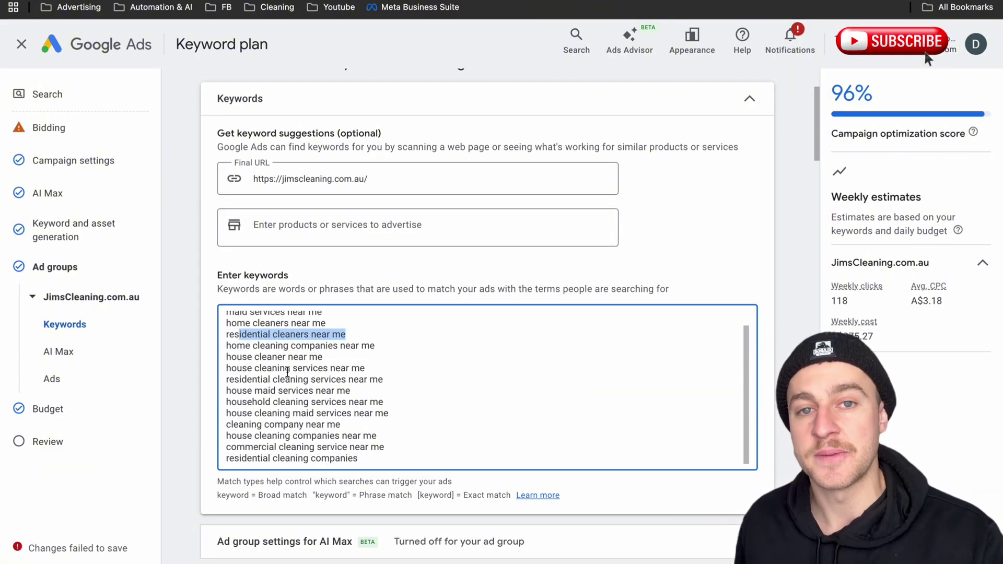
scroll(288, 372, "up", 1)
left_click_drag(288, 372, 223, 387)
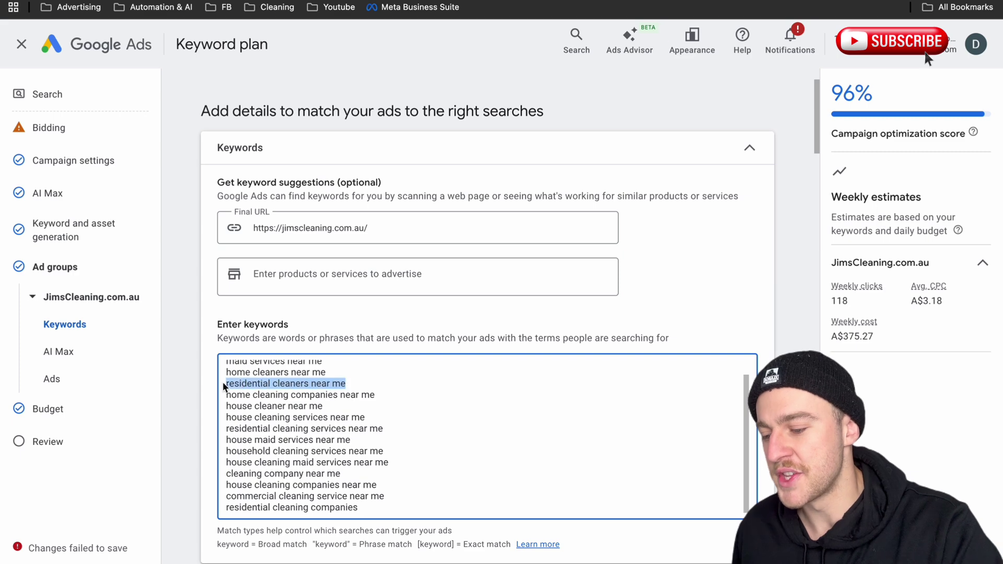
scroll(332, 415, "down", 8)
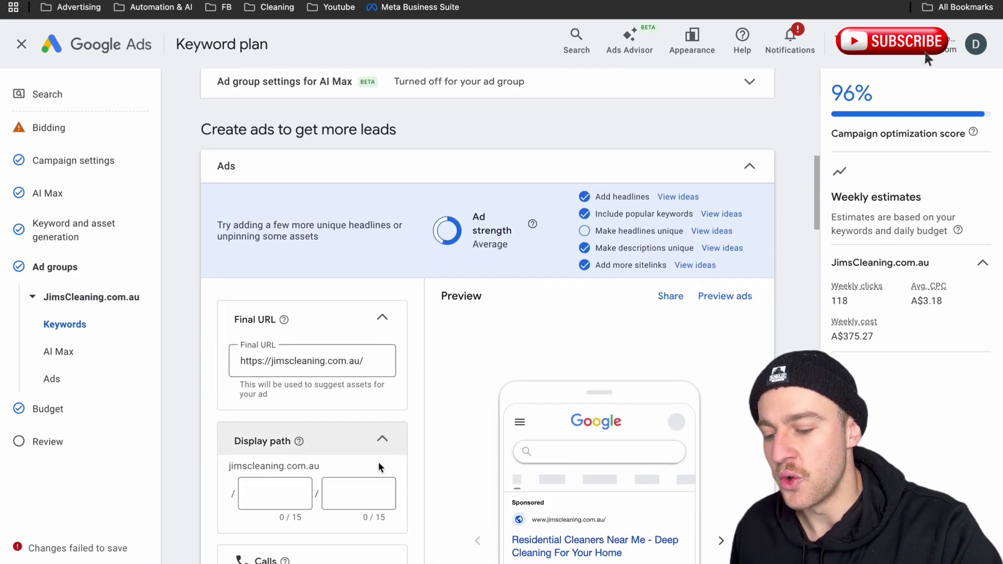
scroll(378, 466, "down", 4)
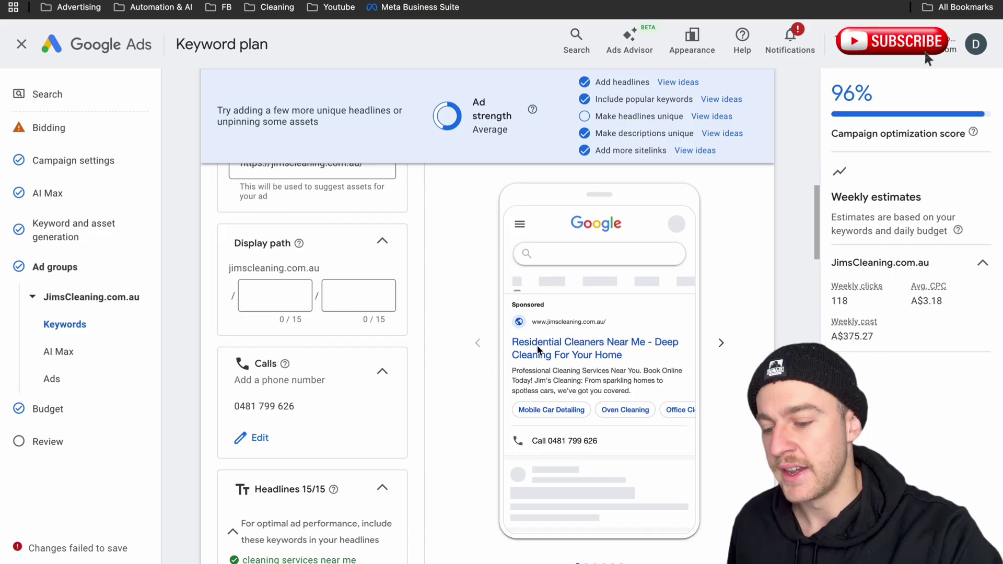
Replace the second headline, the "Jim's Cleaning: Stress-Free" one, with the call to action "Get Your Home Cleaned"
scroll(537, 346, "down", 2)
scroll(404, 399, "down", 5)
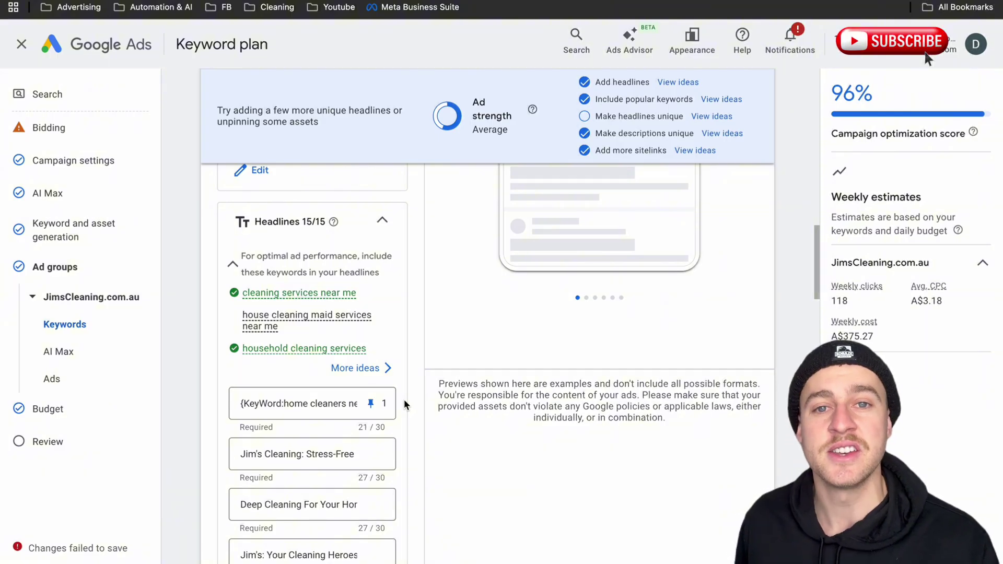
scroll(404, 400, "down", 2)
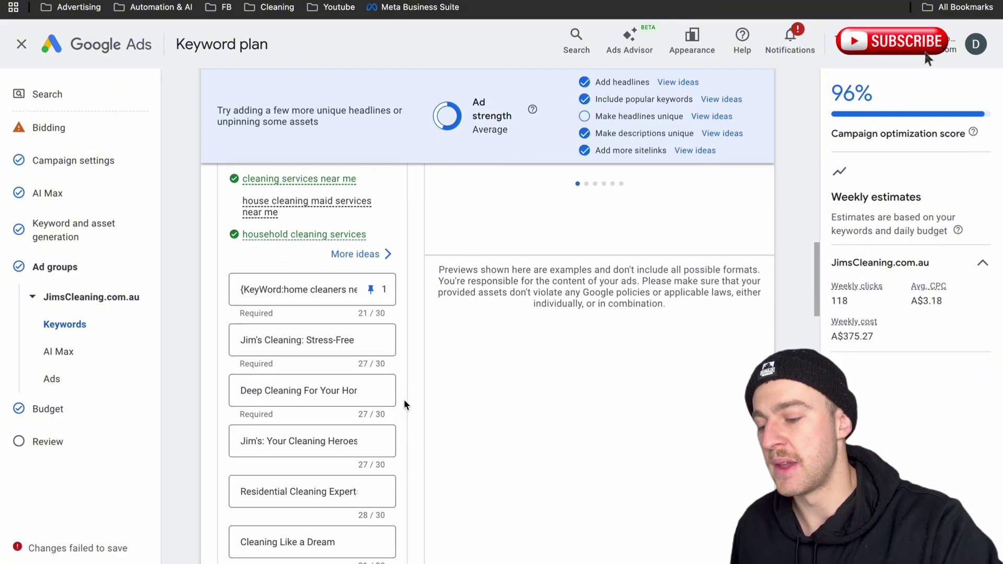
triple_click(353, 339)
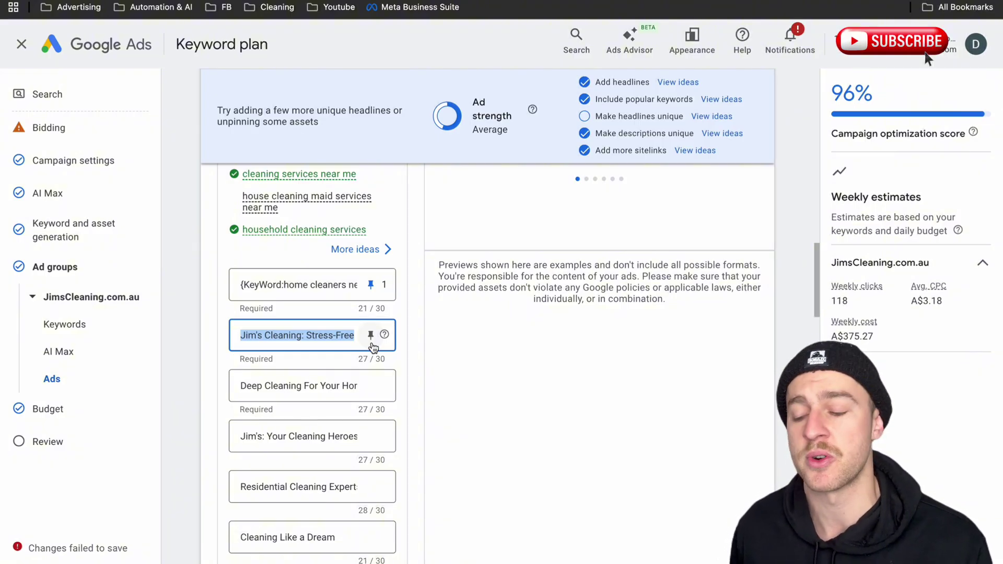
scroll(373, 348, "down", 1)
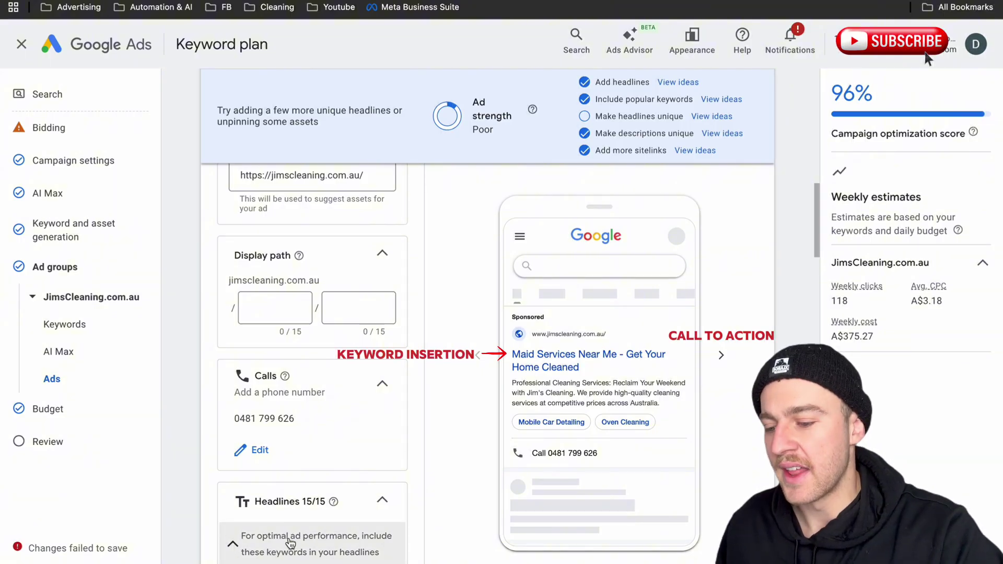
Pin the "Professional home cleaning across South East Melbourne" description to position 1 and the "500+ locals trust us" description to position 2
scroll(351, 405, "down", 7)
scroll(351, 405, "down", 12)
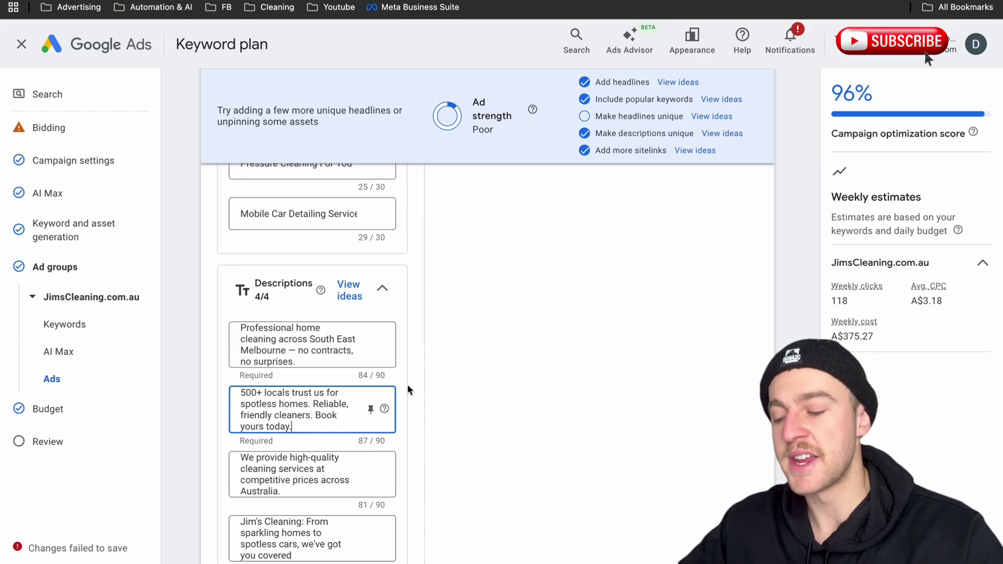
left_click(370, 344)
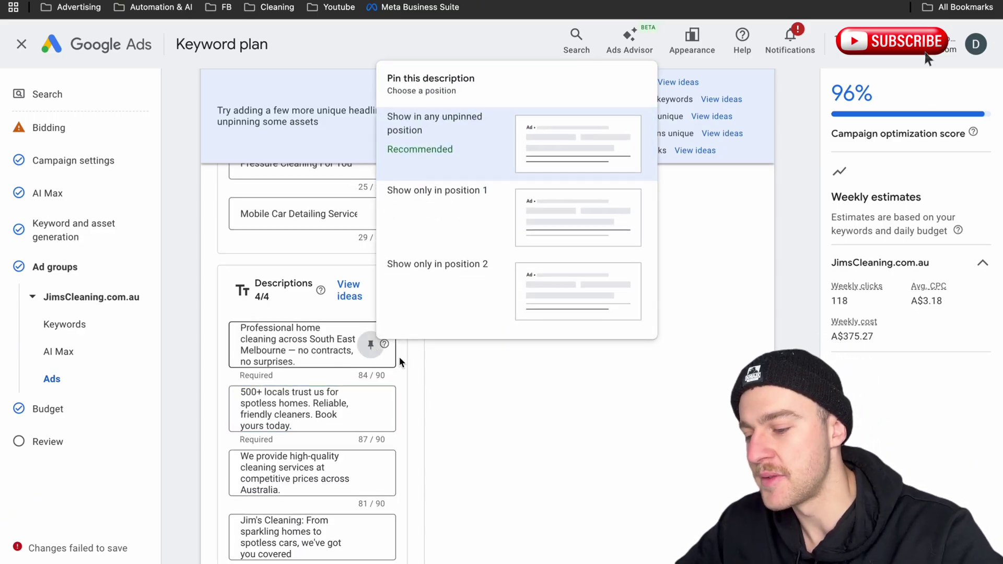
left_click(444, 219)
left_click(371, 409)
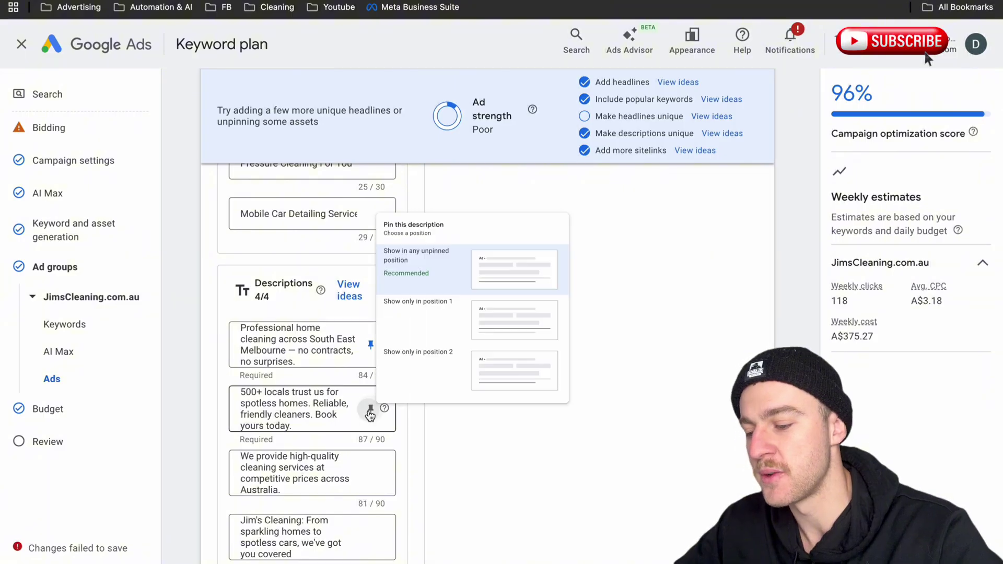
left_click(437, 344)
Review the ad preview with the pinned descriptions, and examine the ad's image and sitelink assets
scroll(437, 343, "up", 10)
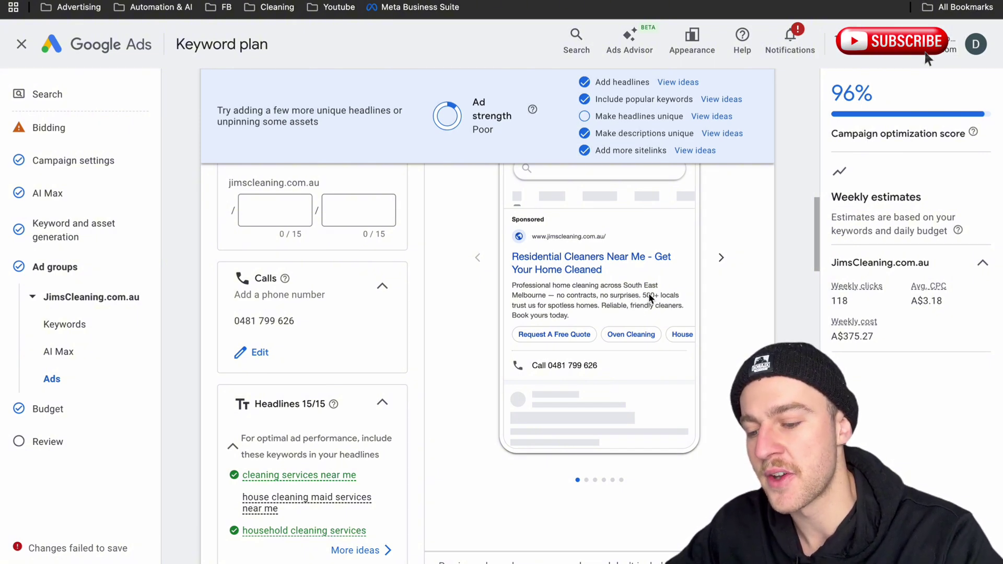
scroll(573, 311, "up", 1)
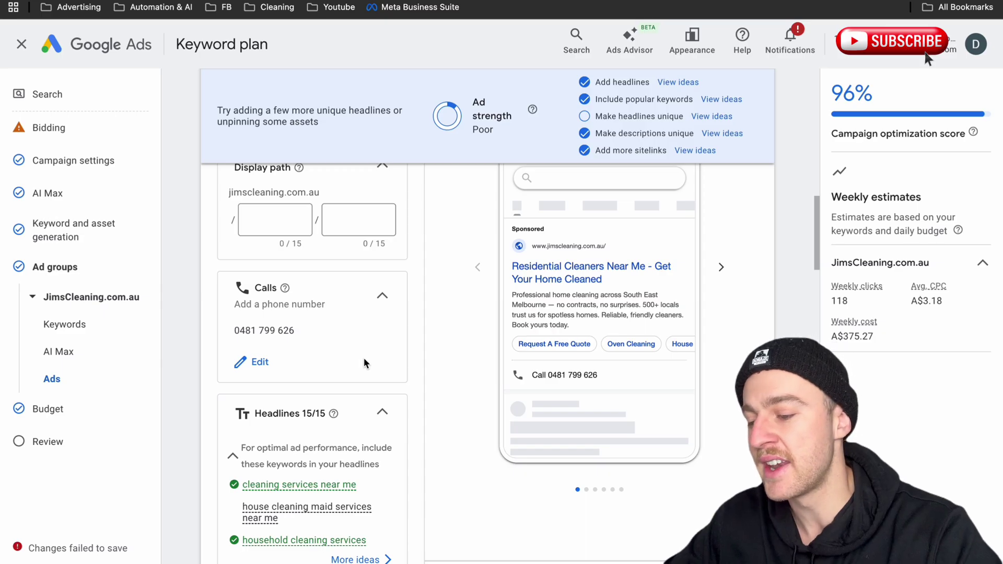
scroll(364, 359, "down", 15)
scroll(364, 358, "down", 10)
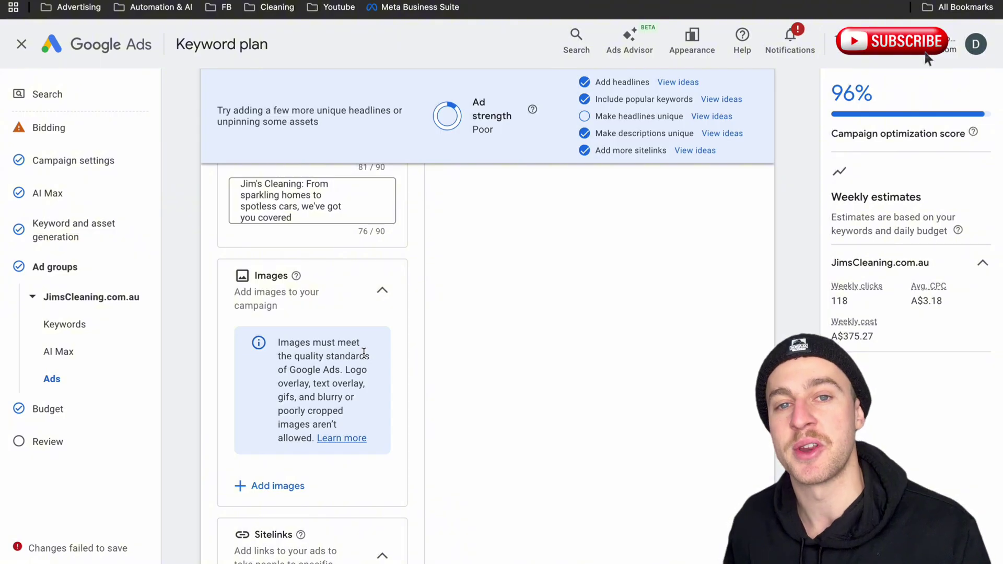
scroll(363, 353, "down", 6)
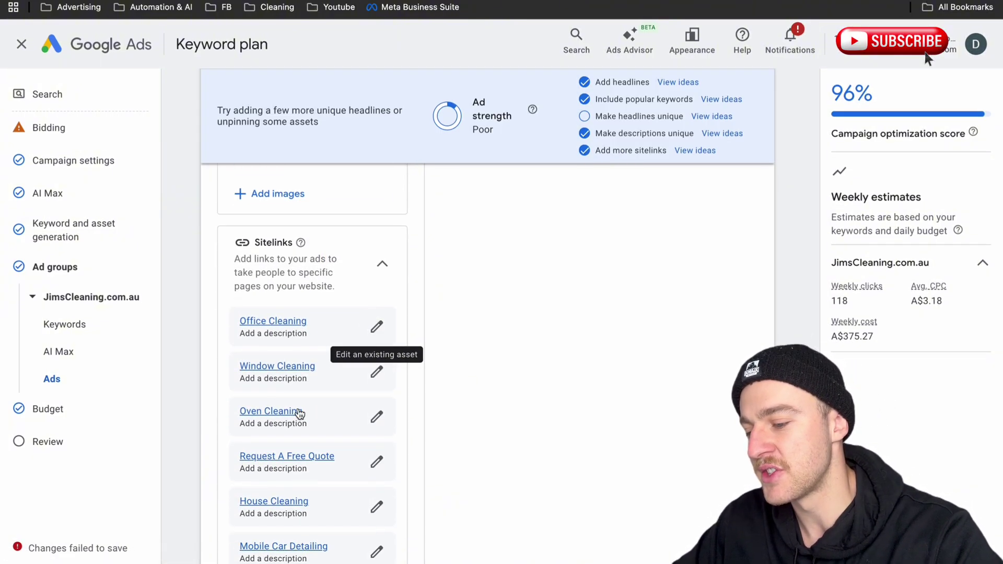
scroll(303, 406, "down", 1)
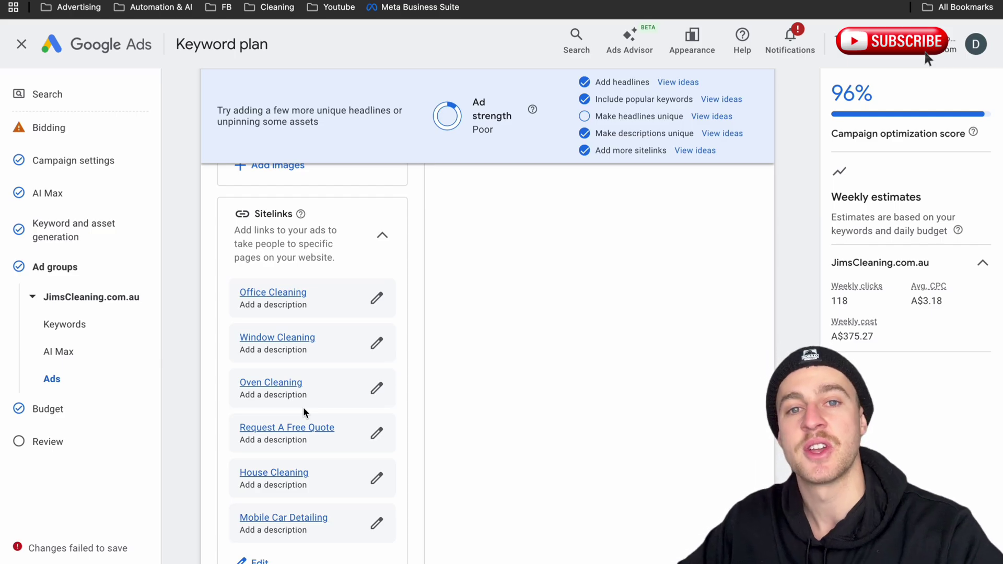
scroll(303, 406, "down", 1)
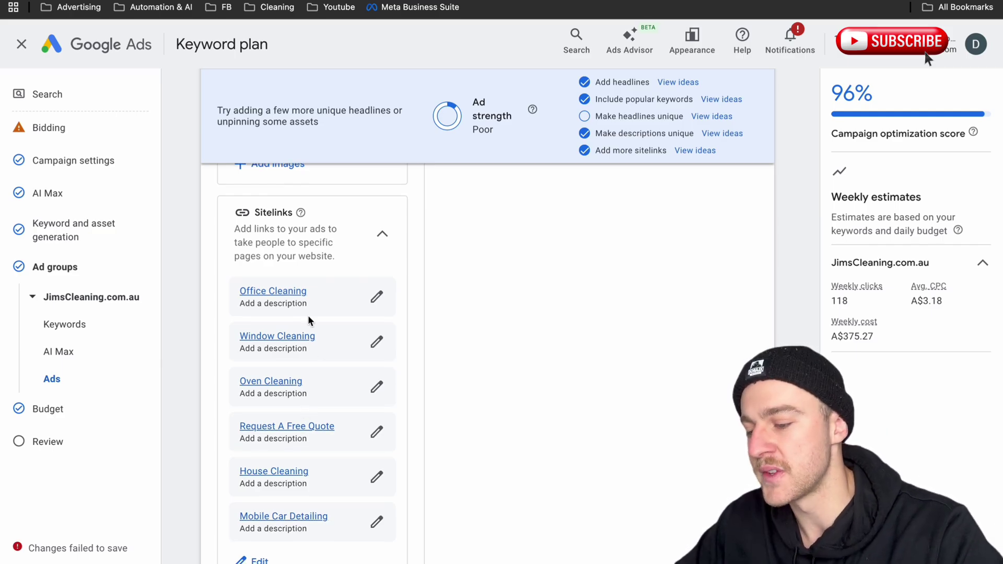
Examine the ad's sitelinks from Office Cleaning through Mobile Car Detailing
scroll(307, 403, "up", 1)
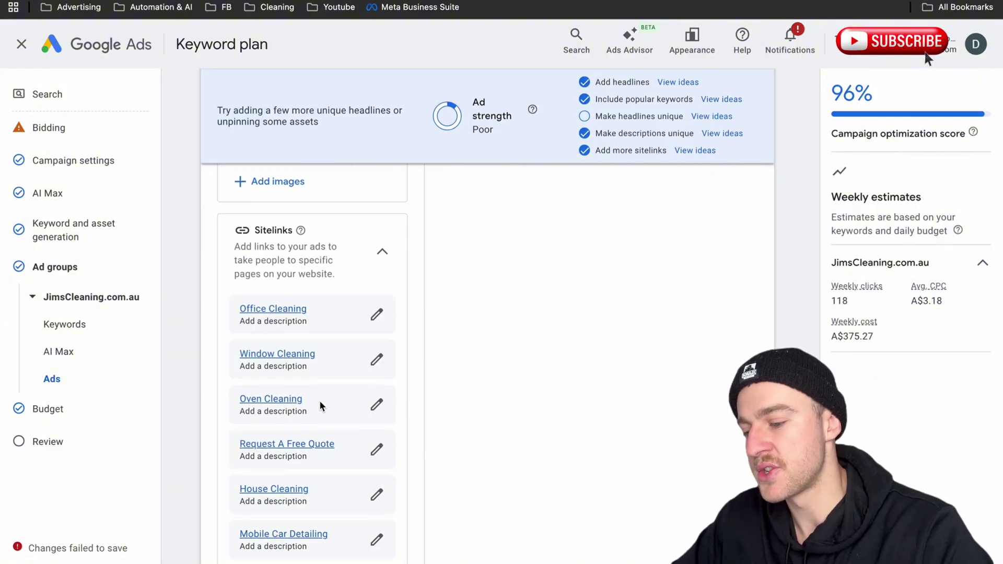
scroll(319, 400, "down", 5)
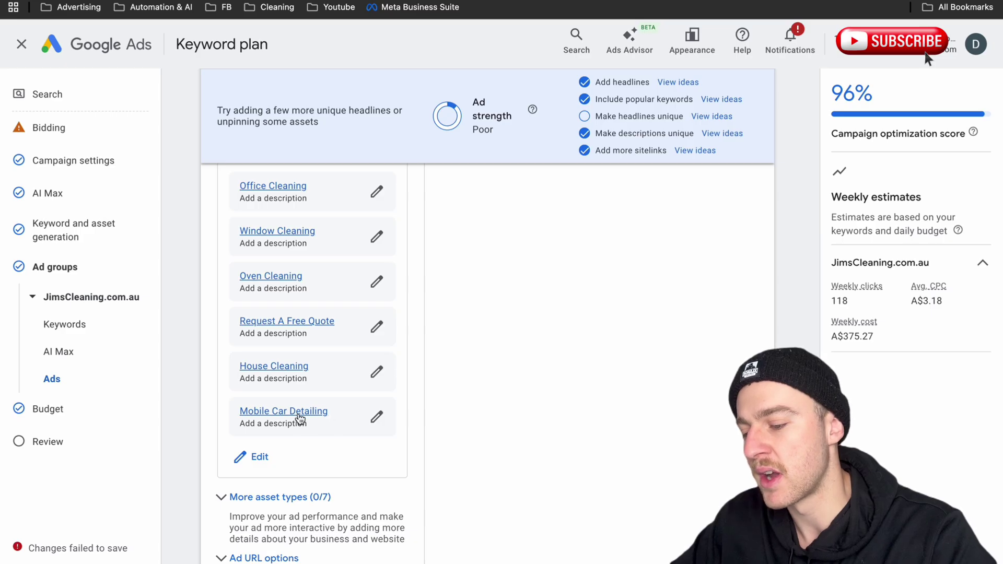
scroll(296, 421, "up", 1)
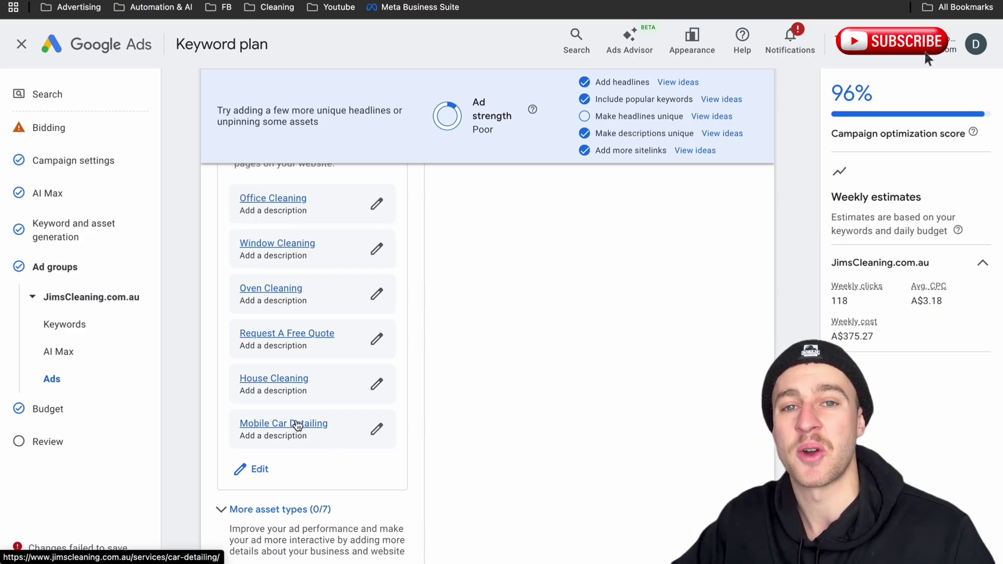
scroll(296, 421, "down", 5)
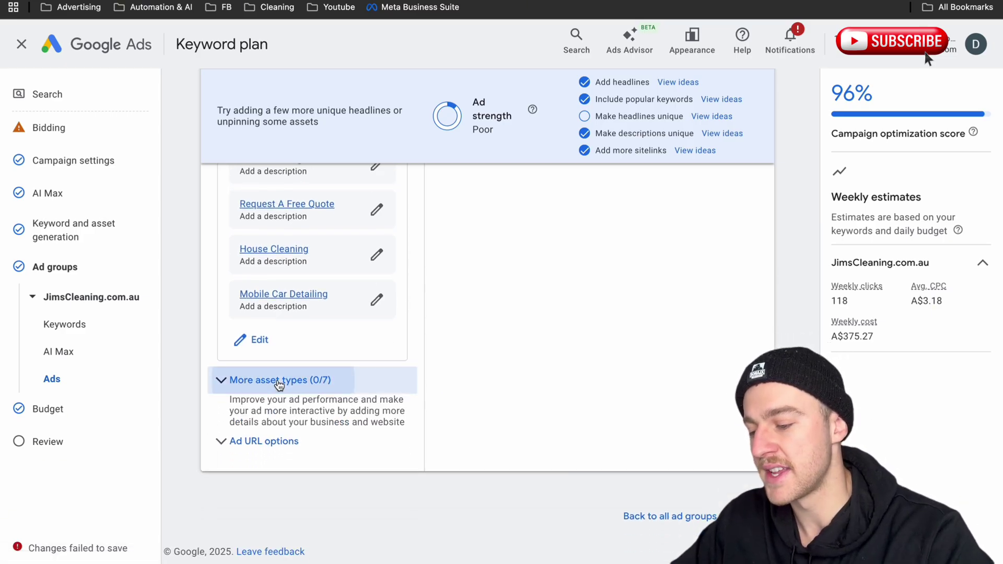
Expand the additional asset types and add the existing "Highly Recommended" callout to the campaign
left_click(277, 381)
scroll(292, 428, "down", 4)
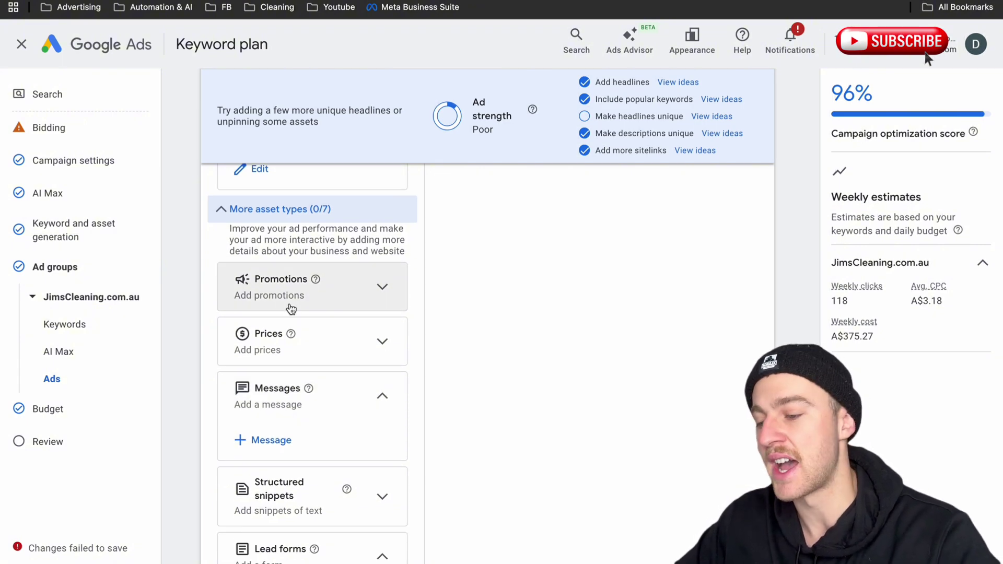
scroll(291, 310, "down", 1)
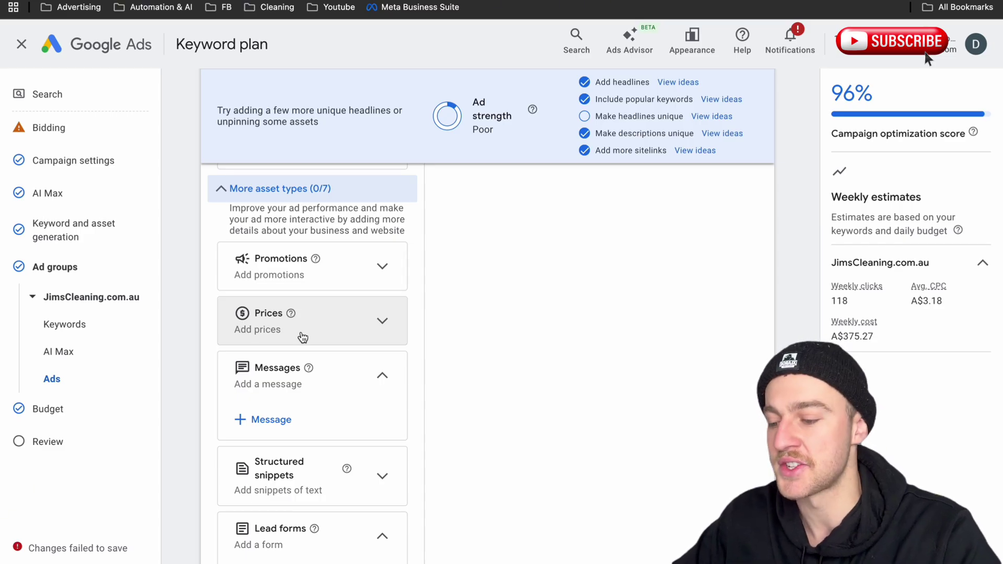
scroll(277, 334, "down", 5)
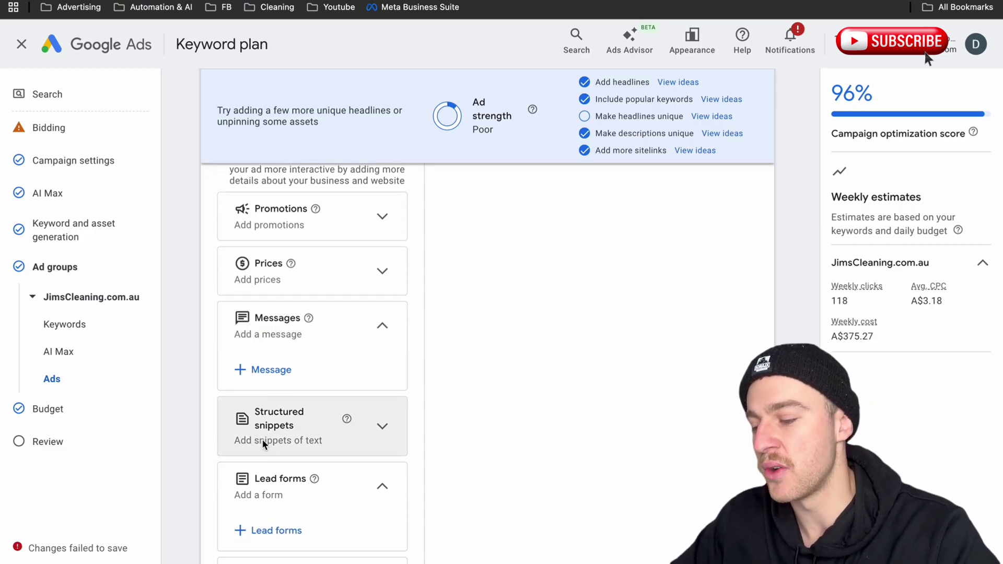
scroll(298, 444, "down", 3)
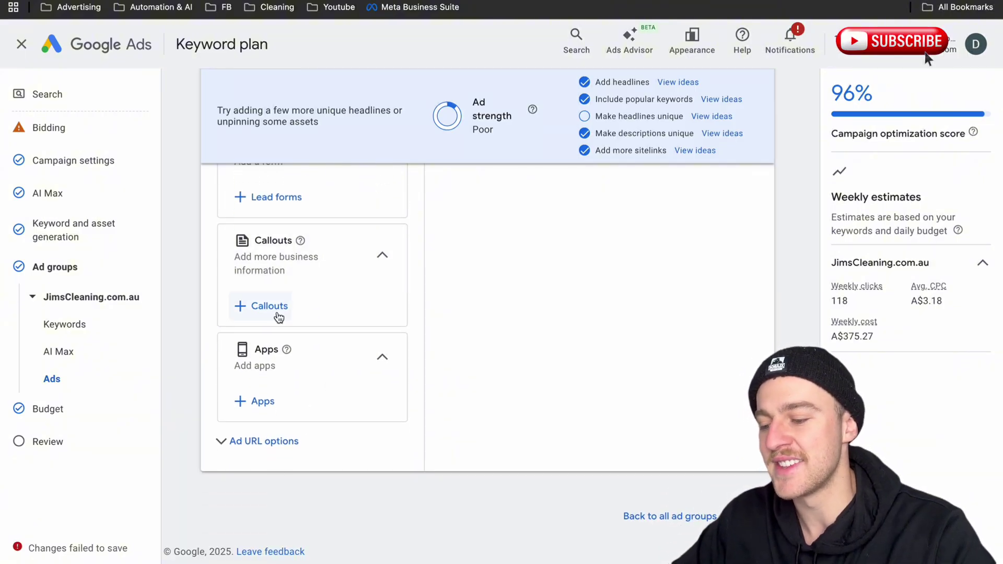
left_click(277, 315)
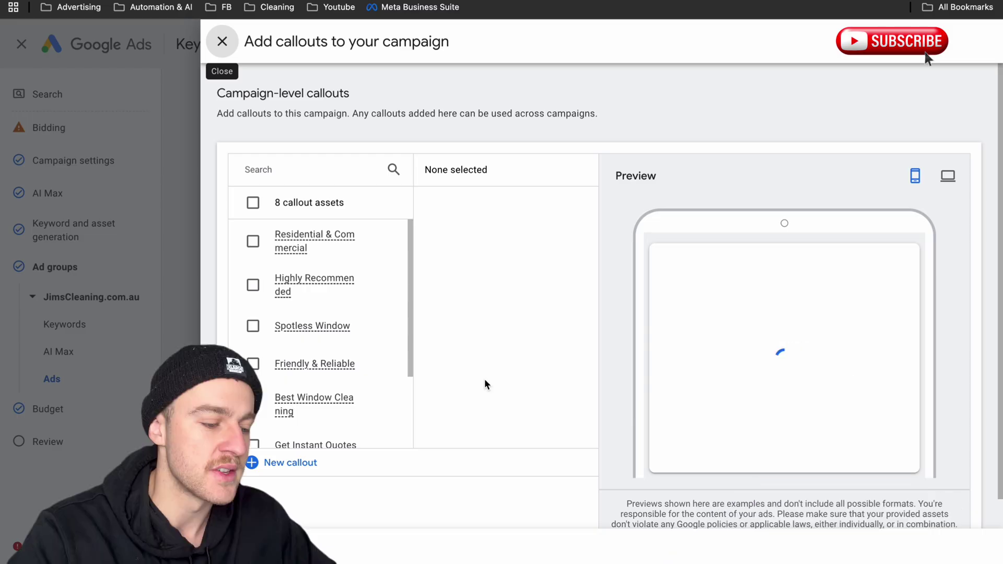
left_click(260, 286)
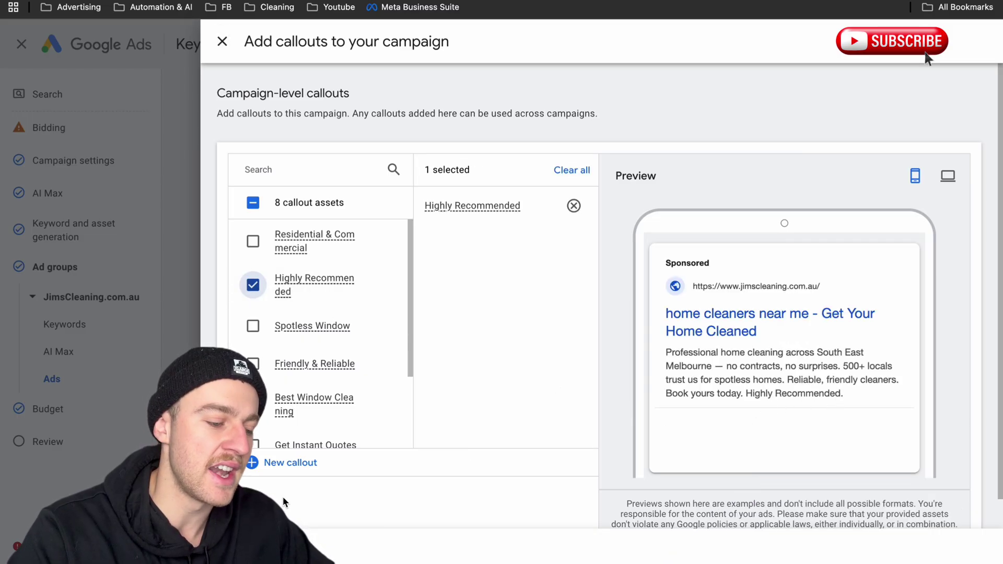
left_click(225, 546)
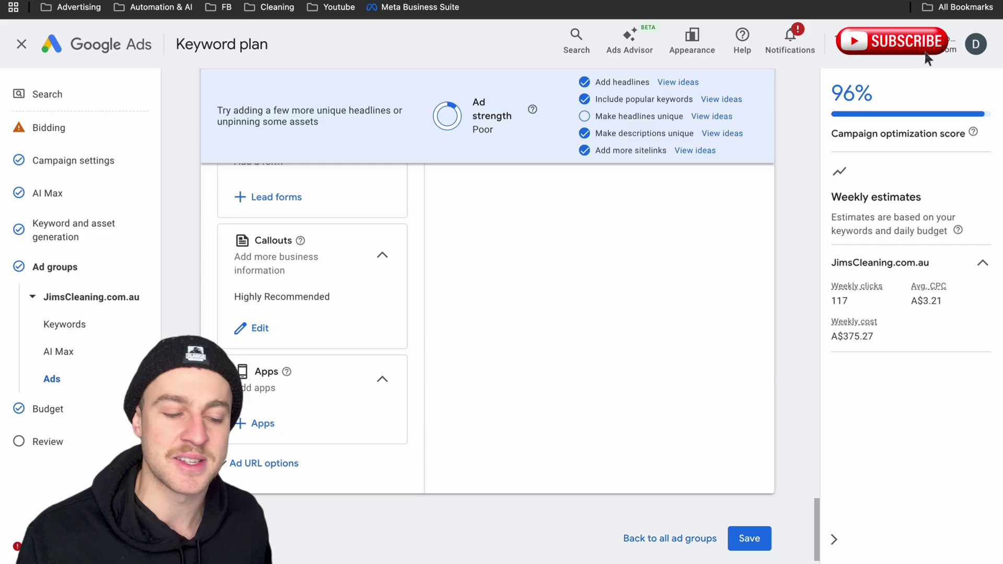
Check how the ad preview presents the added callout alongside the descriptions and sitelinks
scroll(430, 448, "down", 1)
scroll(430, 448, "up", 20)
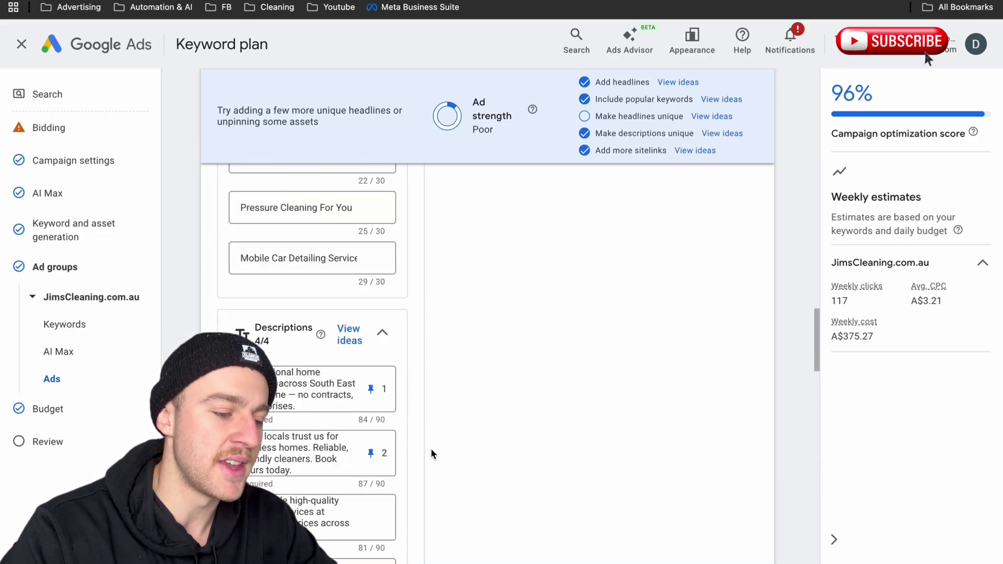
scroll(431, 448, "up", 15)
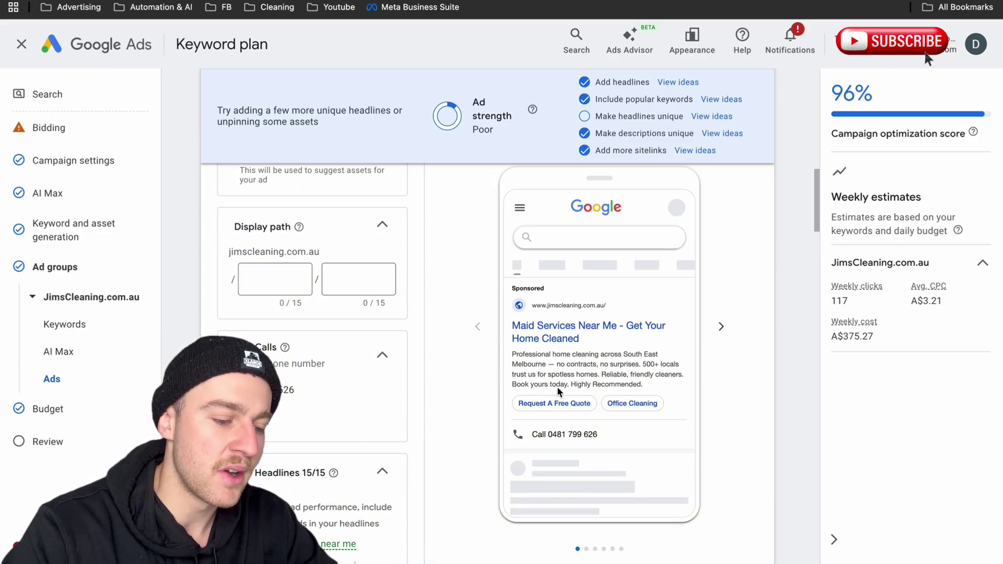
scroll(481, 413, "up", 1)
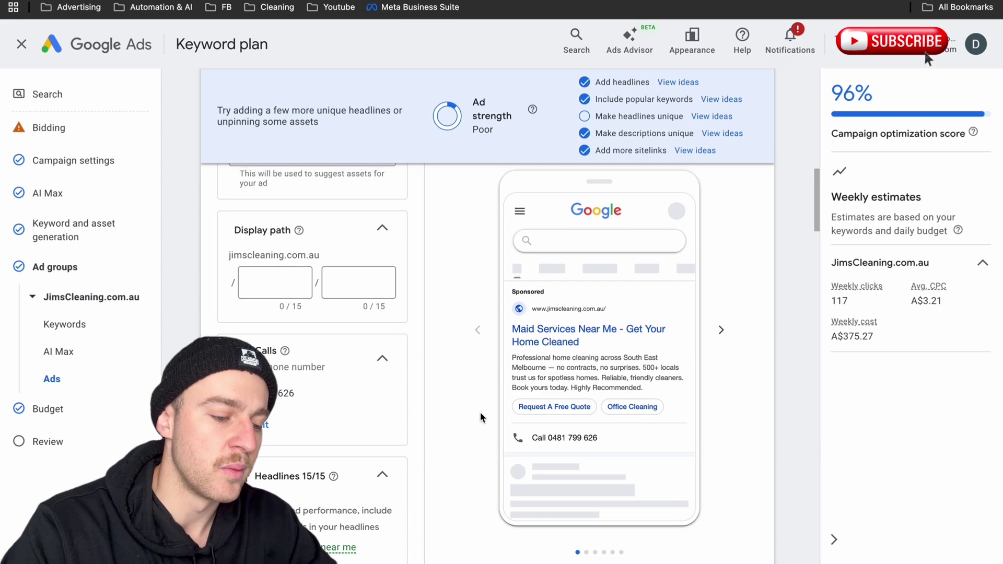
scroll(481, 412, "down", 15)
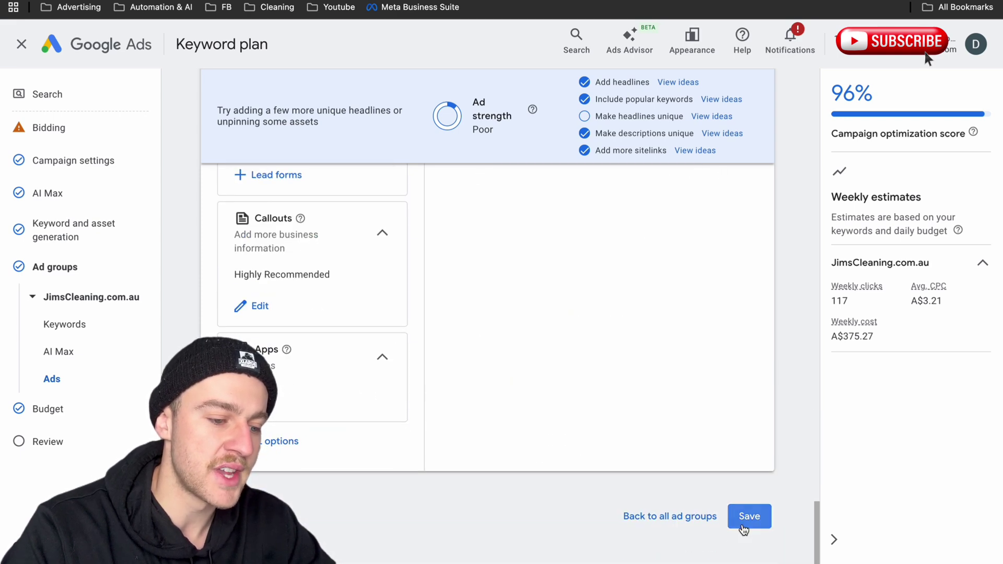
Save the ad and publish the "House Cleaning - Residential" campaign
left_click(744, 529)
left_click(758, 519)
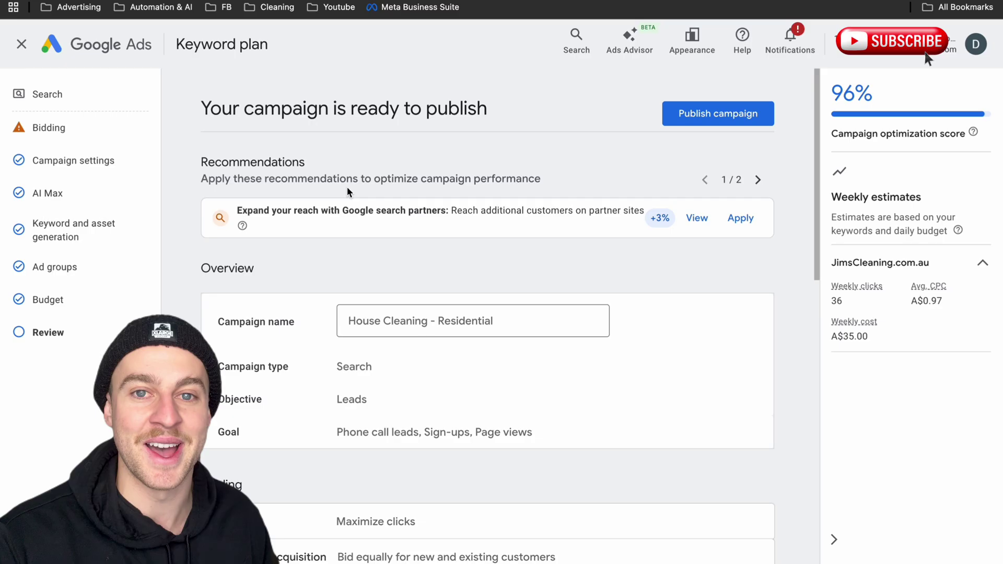
scroll(347, 192, "down", 1)
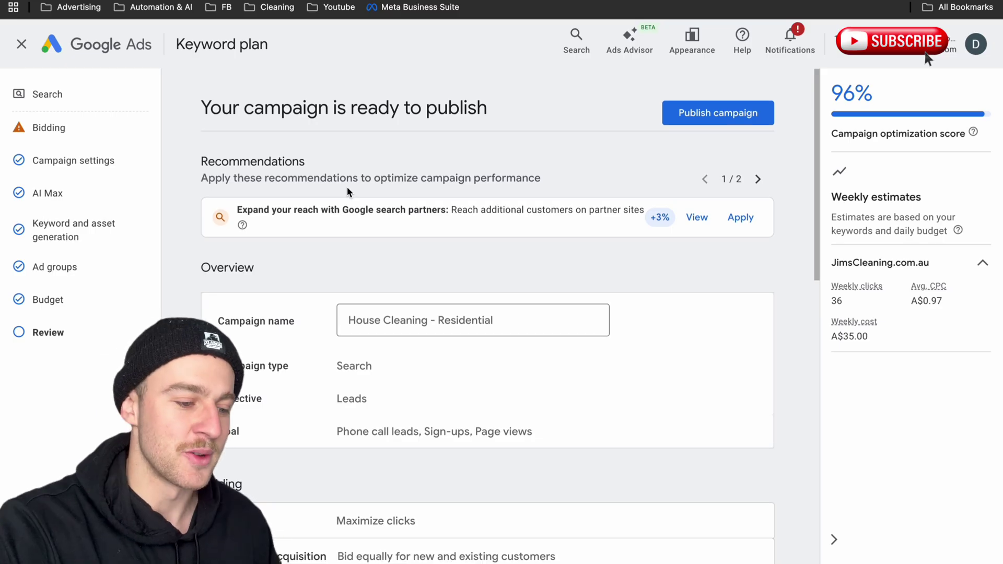
left_click(696, 116)
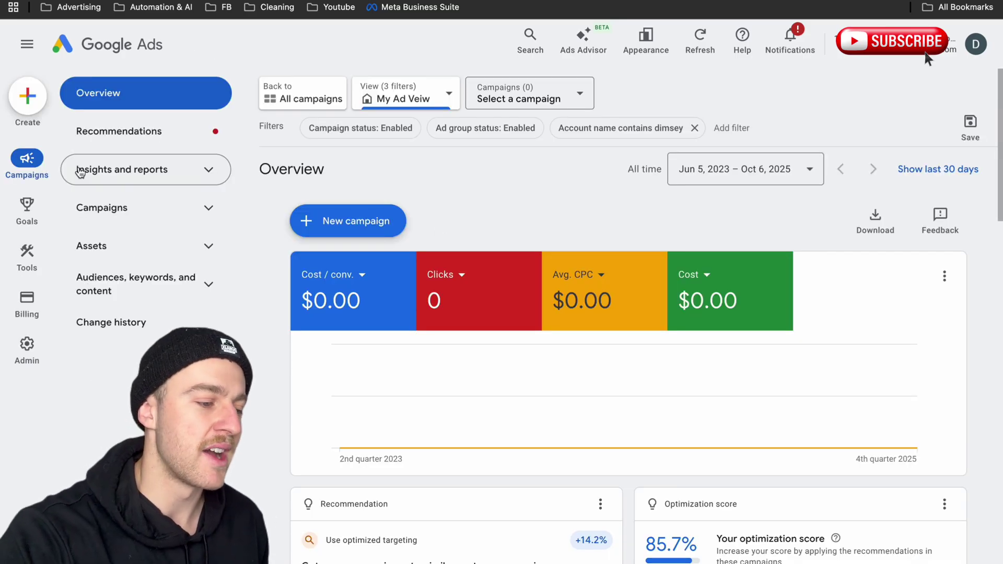
Change the match type of all keywords in the account's keyword list to Exact match, without keeping the original keywords as duplicates
left_click(195, 287)
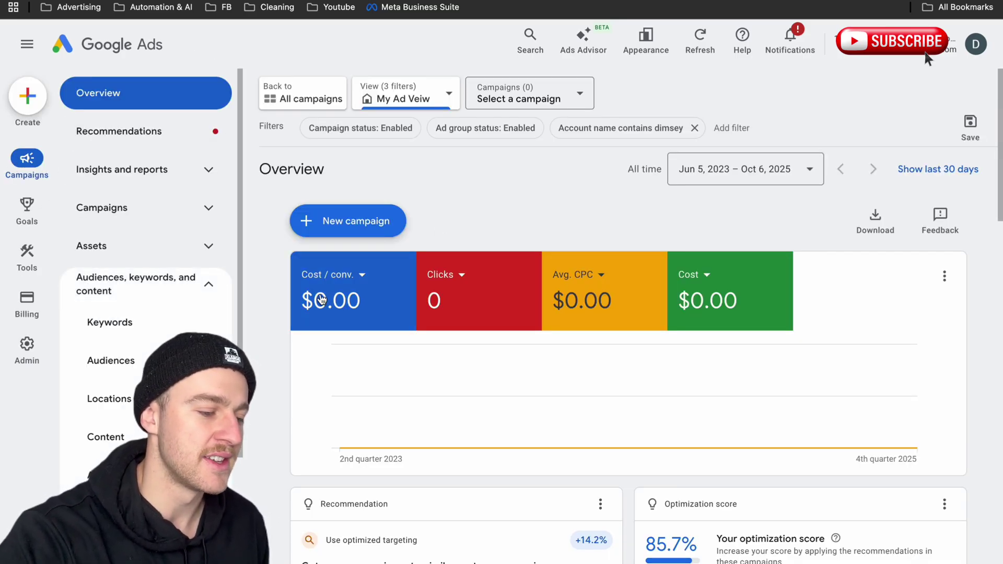
left_click(163, 322)
scroll(364, 328, "down", 1)
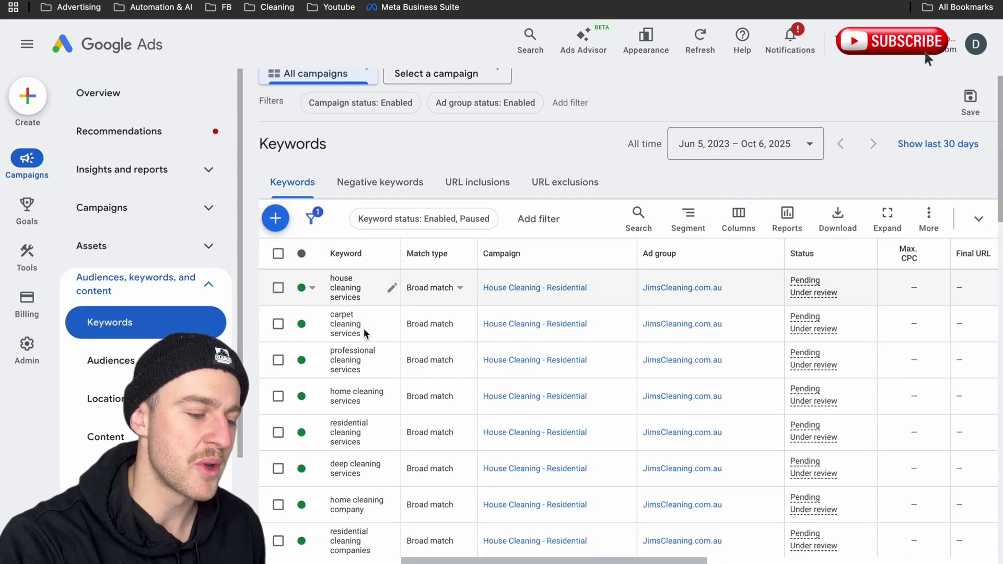
left_click(278, 254)
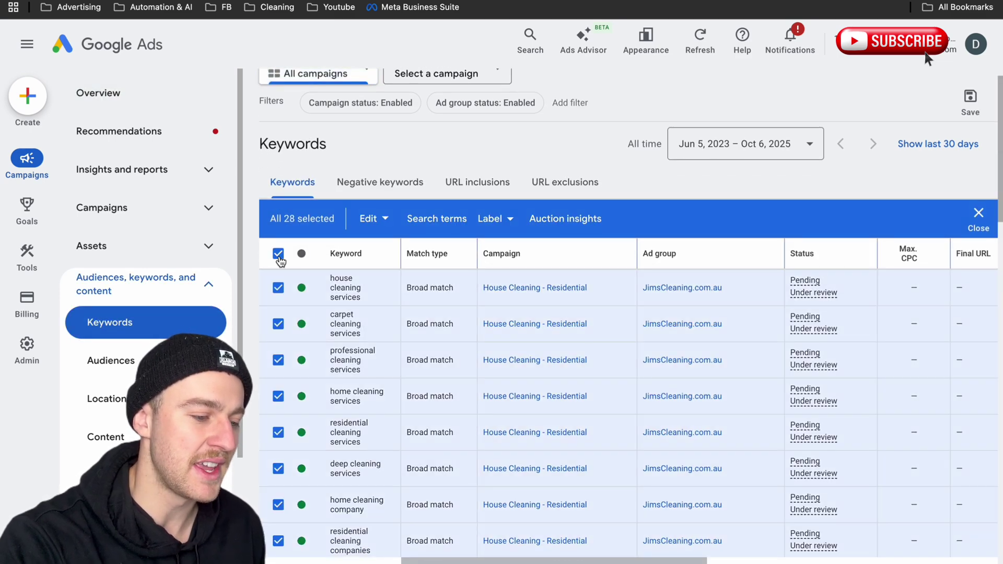
left_click(376, 220)
mouse_move(337, 328)
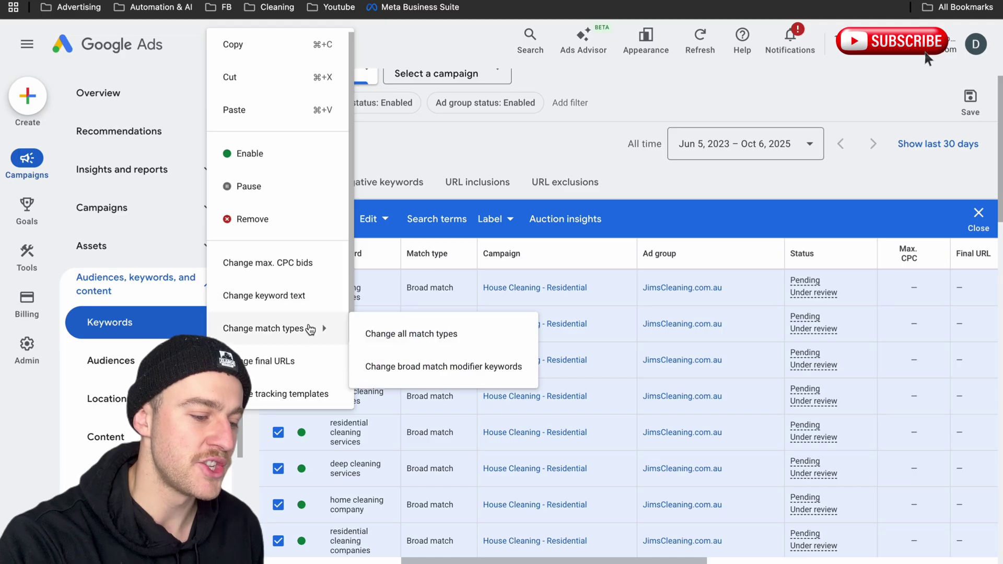
left_click(371, 333)
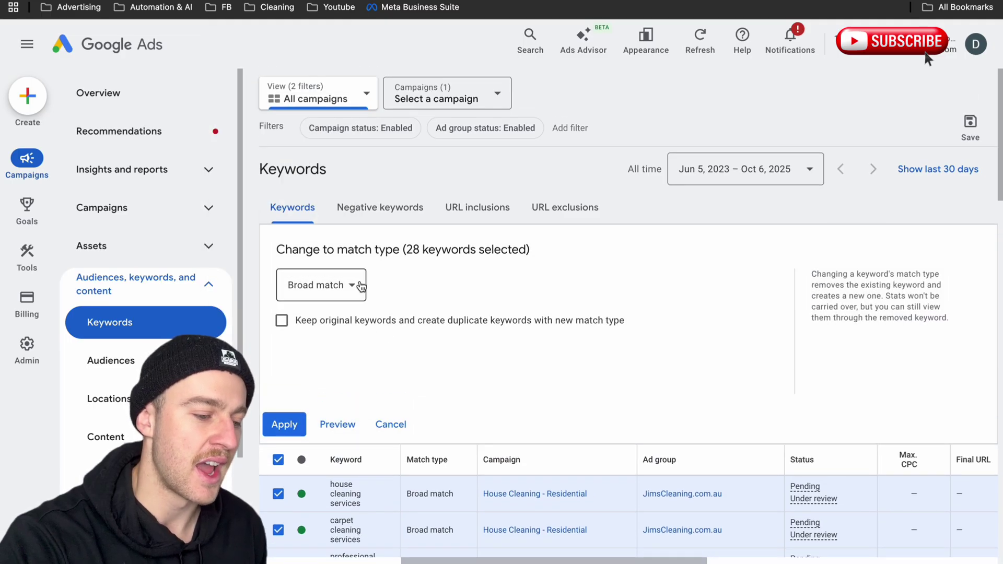
left_click(355, 284)
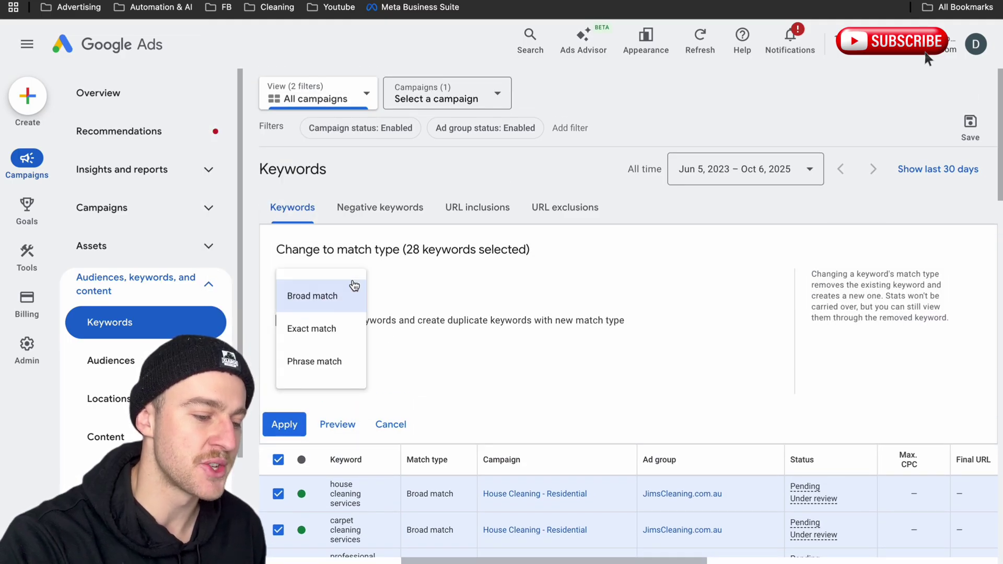
left_click(332, 330)
left_click(284, 425)
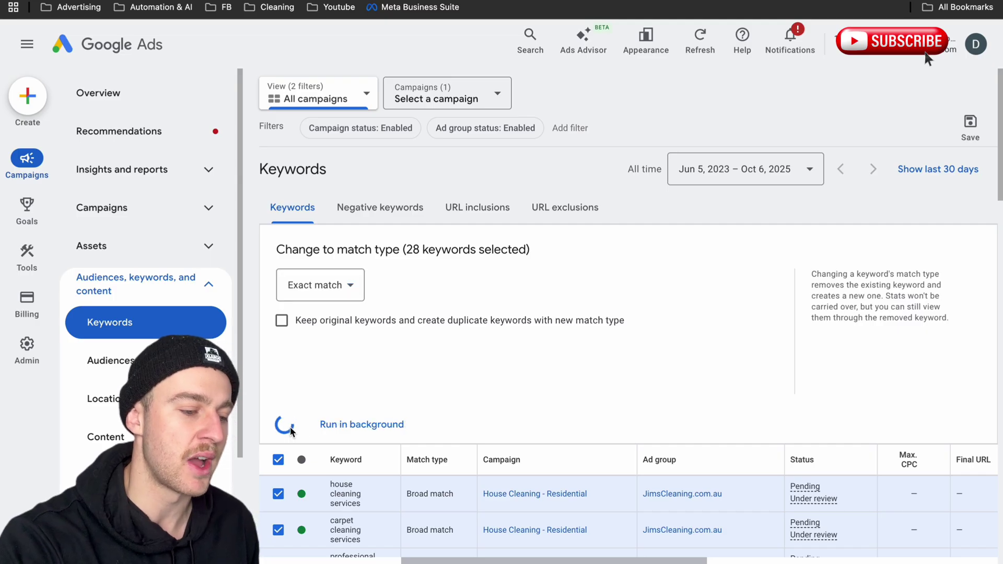